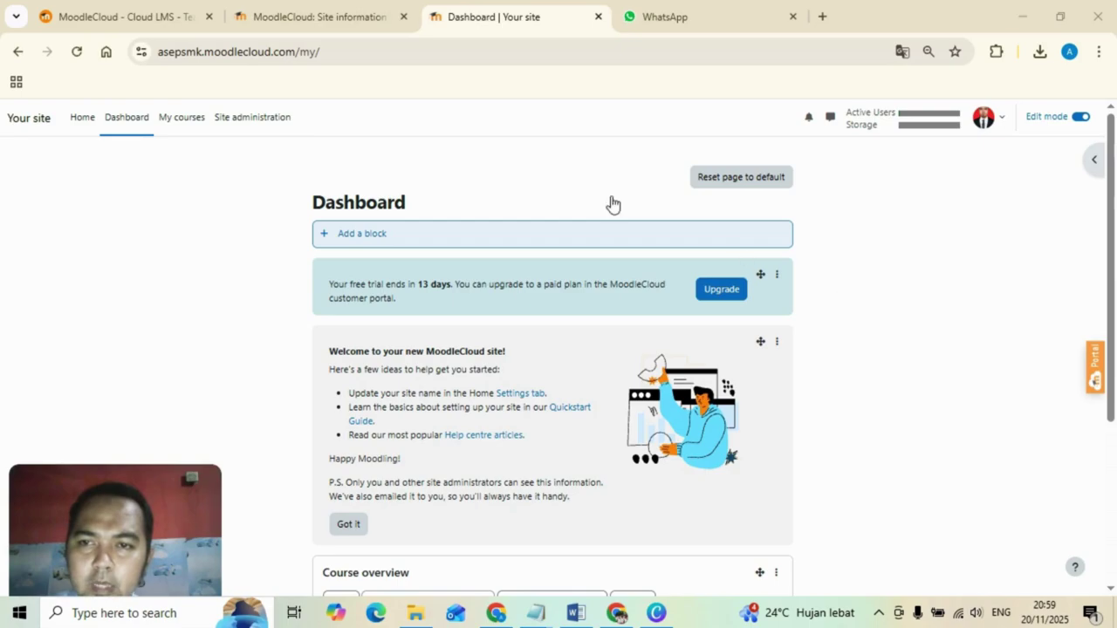
Go to Site administration > Users and open the Add a new user form under Accounts.
left_click(250, 121)
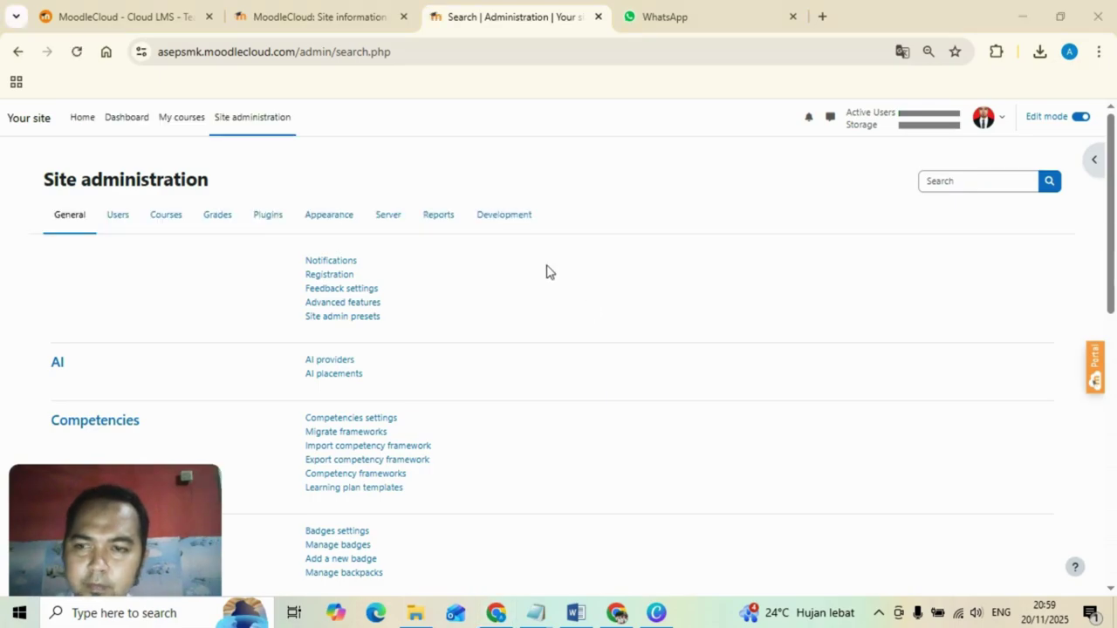
left_click(123, 224)
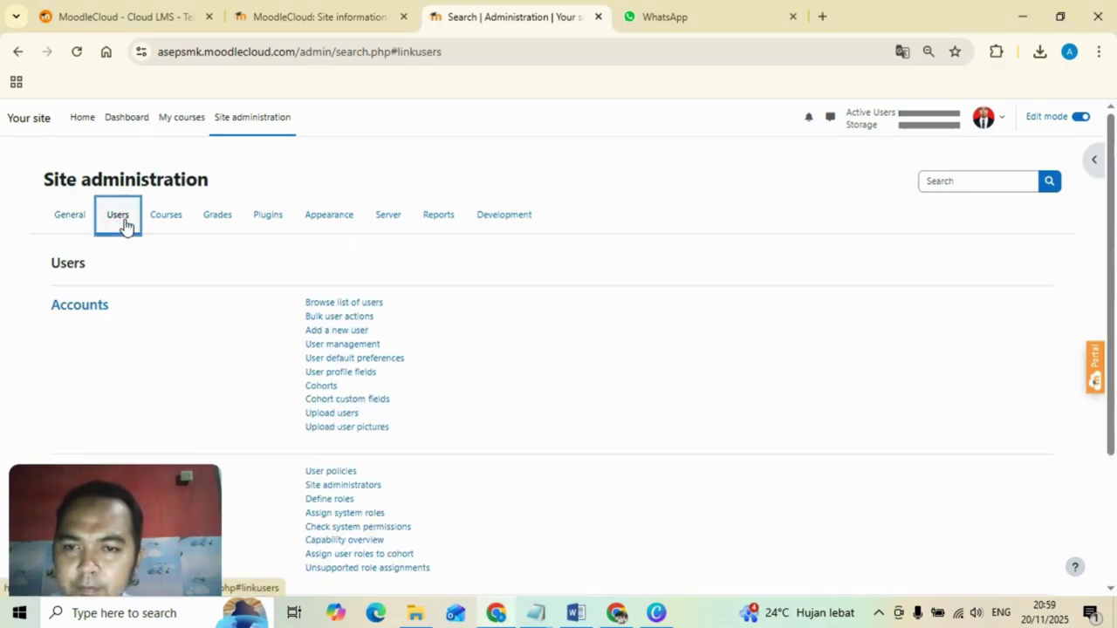
left_click(348, 339)
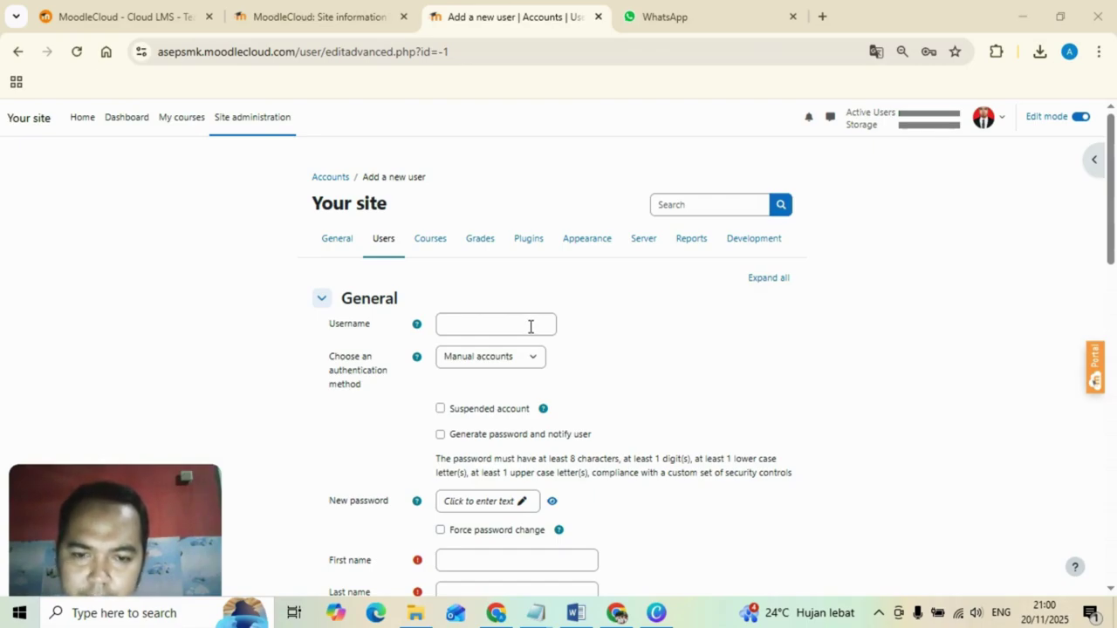
Paste the username copied from the Word notes and enter the student's first and last names.
left_click(576, 613)
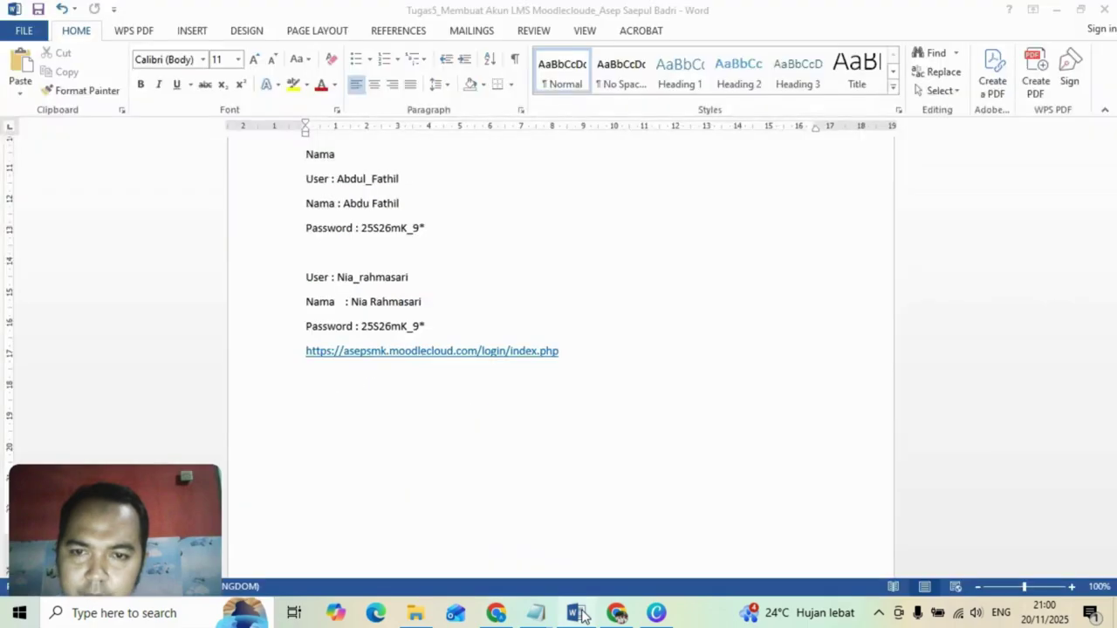
left_click_drag(337, 178, 398, 180)
key("ctrl+c")
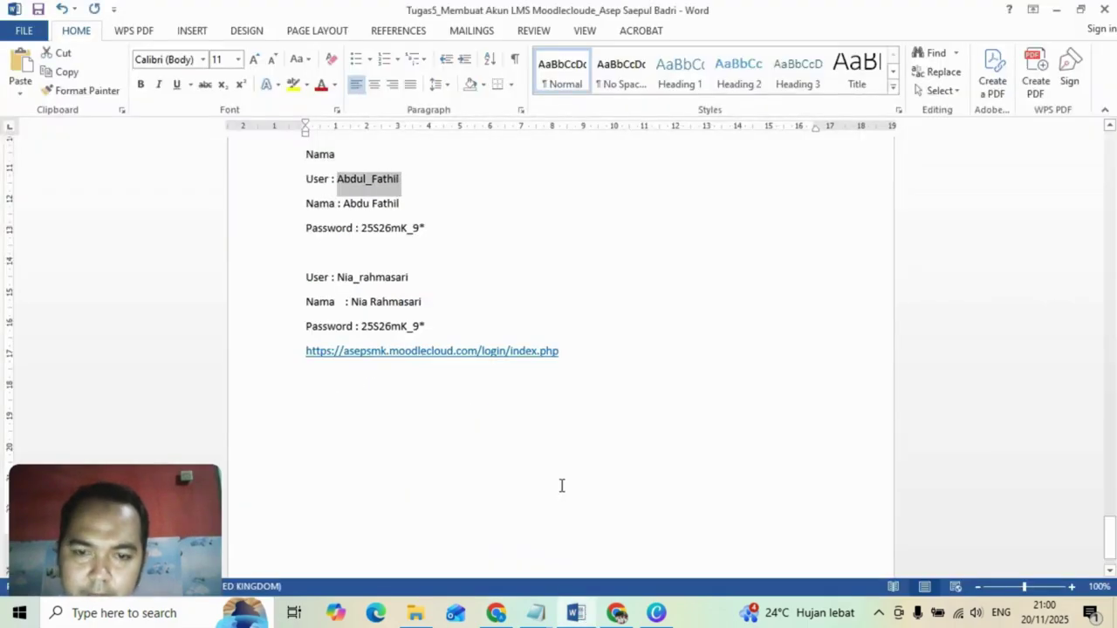
left_click(494, 614)
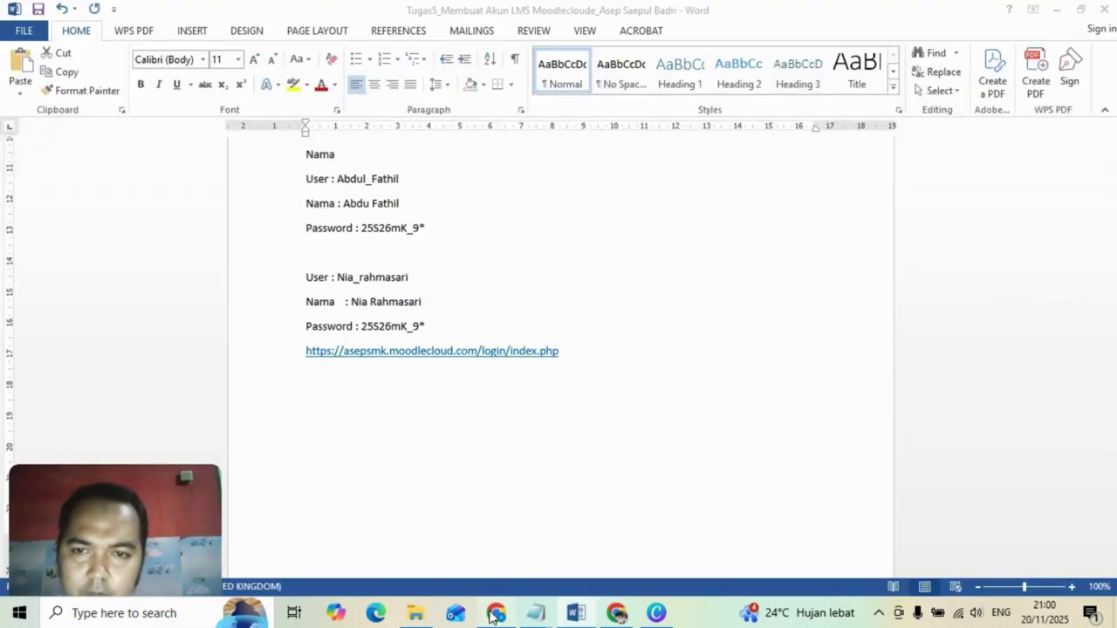
left_click(474, 324)
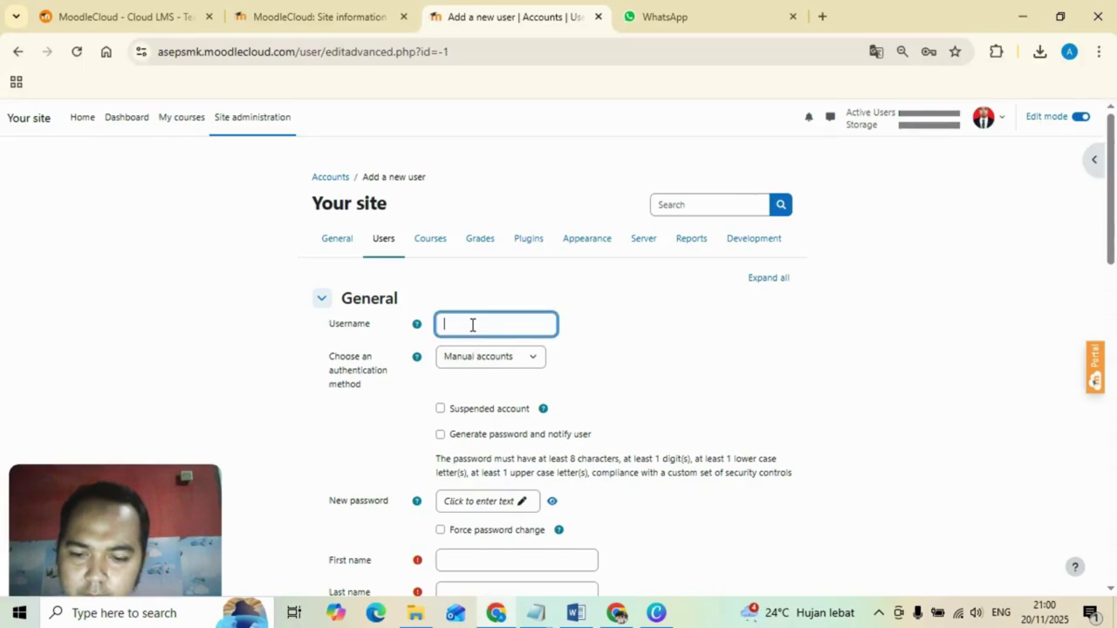
key("ctrl+v")
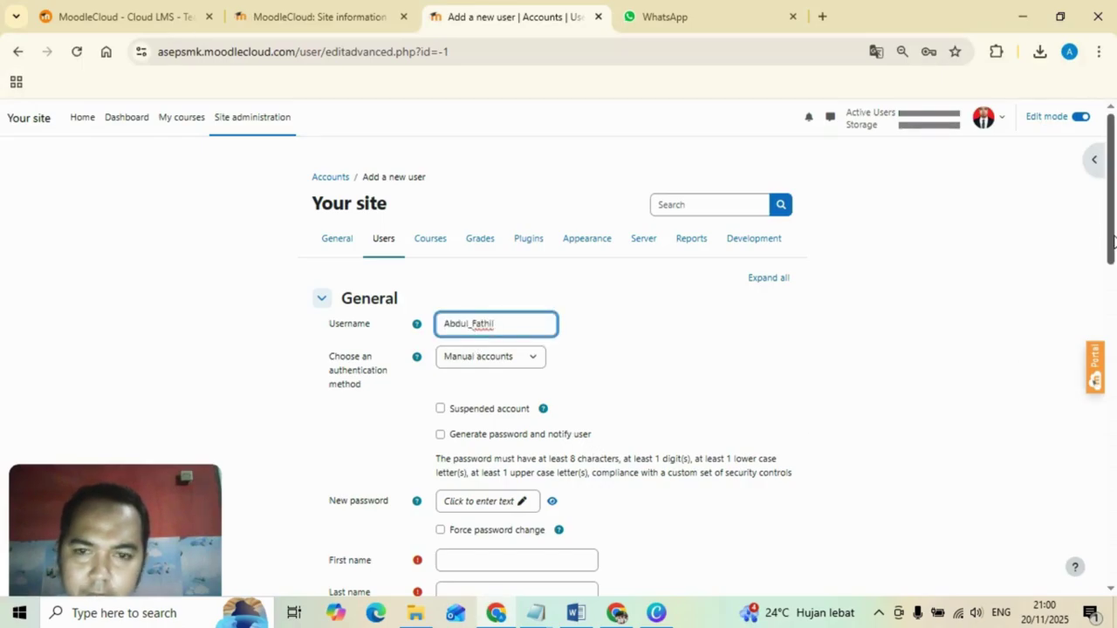
scroll(578, 342, "down", 3)
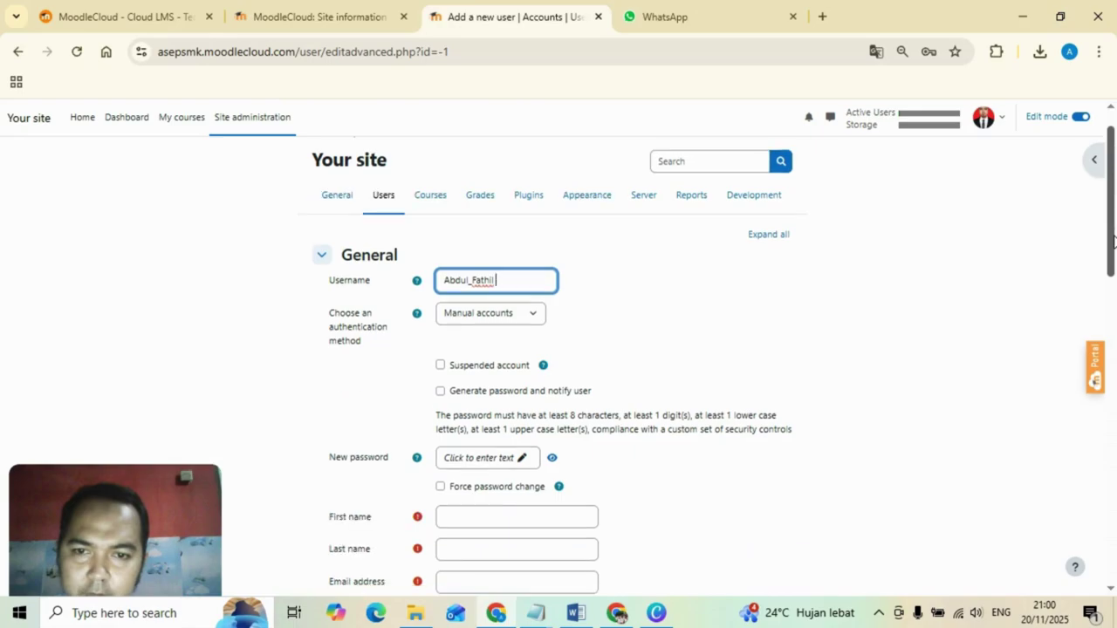
left_click(578, 343)
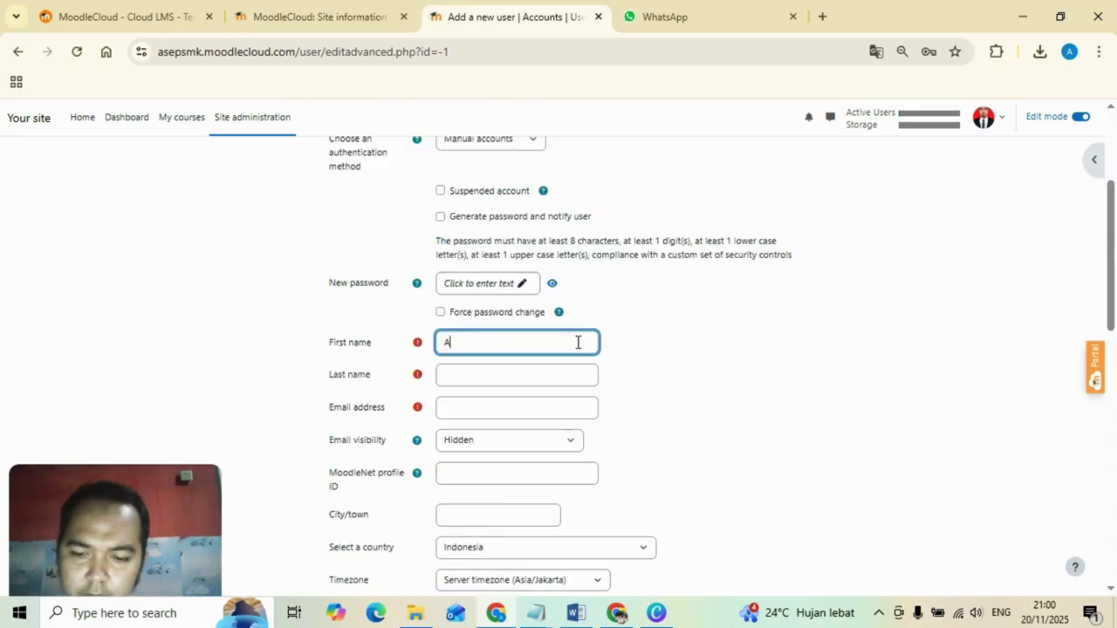
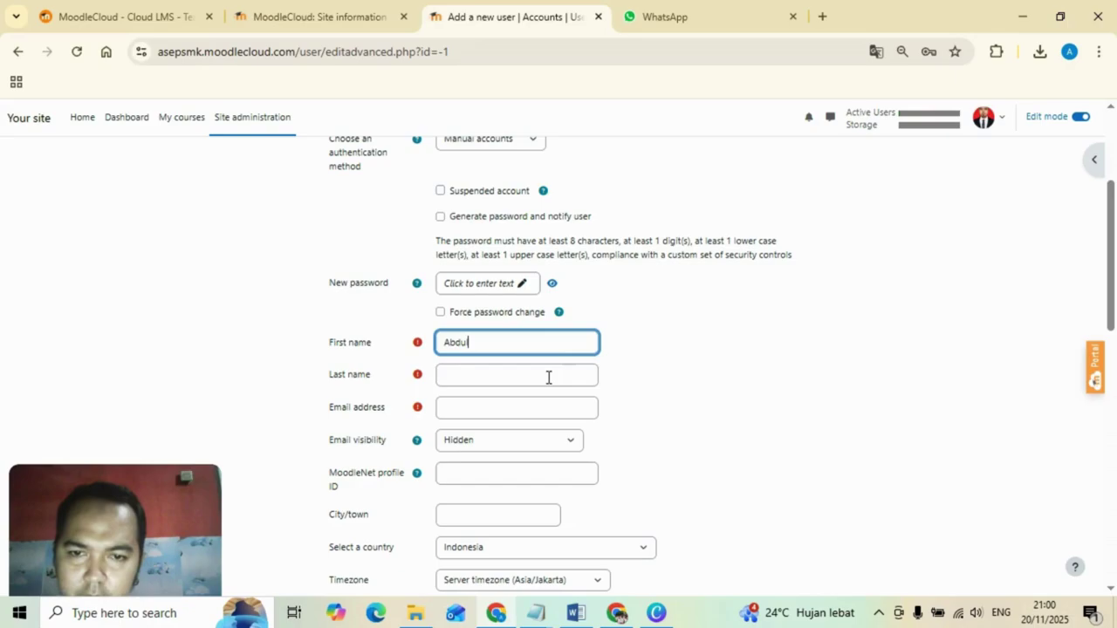
left_click(548, 377)
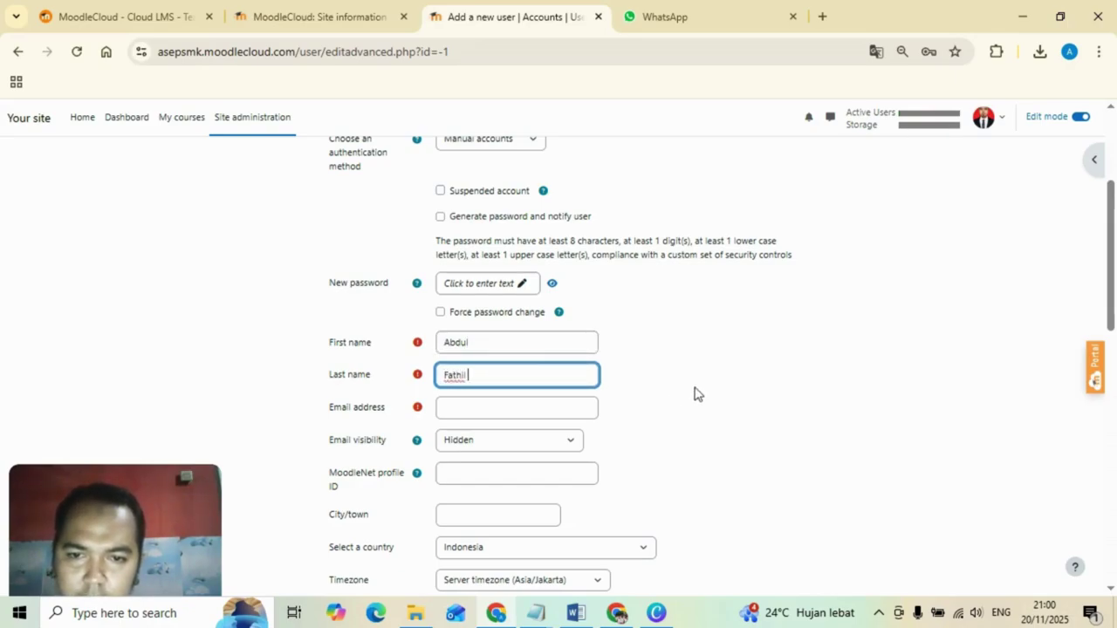
Enter the student's Gmail e-mail address, correcting a mistyped character.
left_click(576, 614)
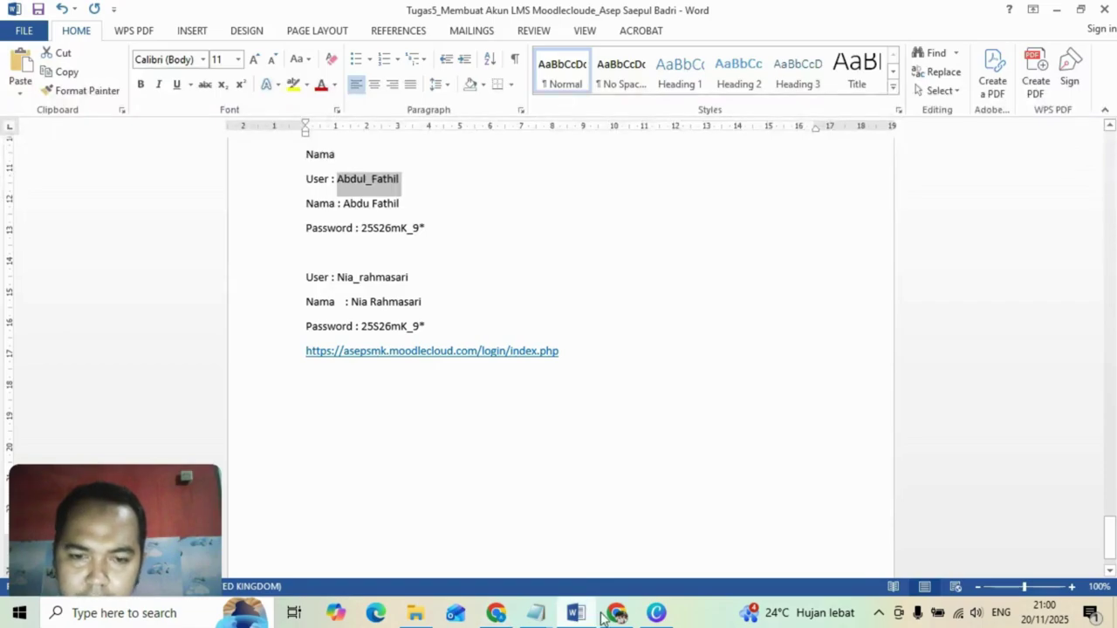
left_click(495, 613)
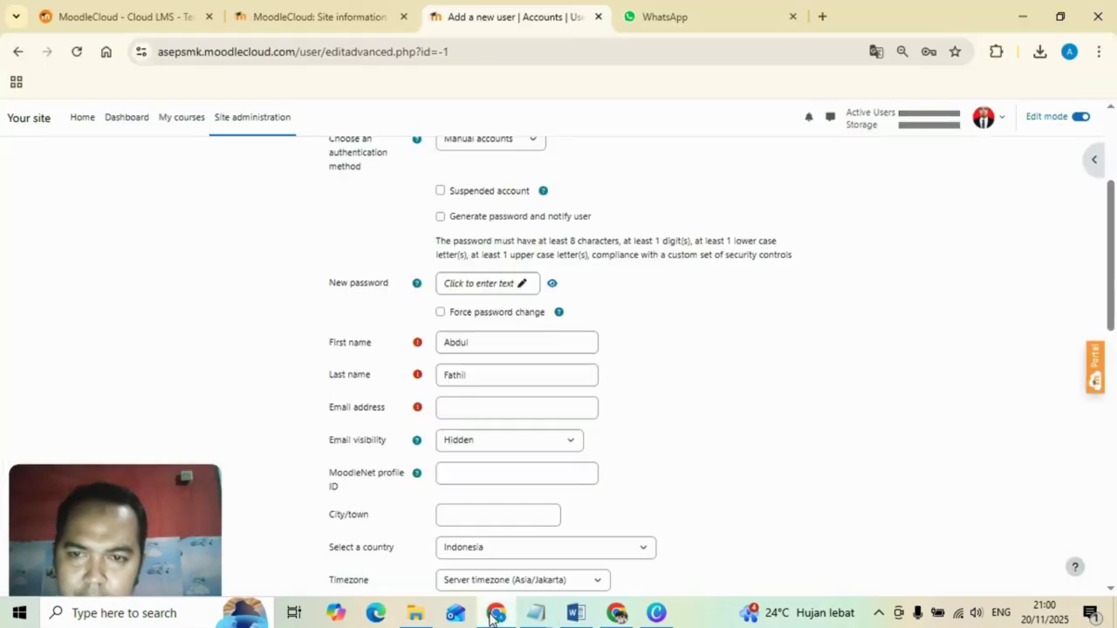
left_click(481, 411)
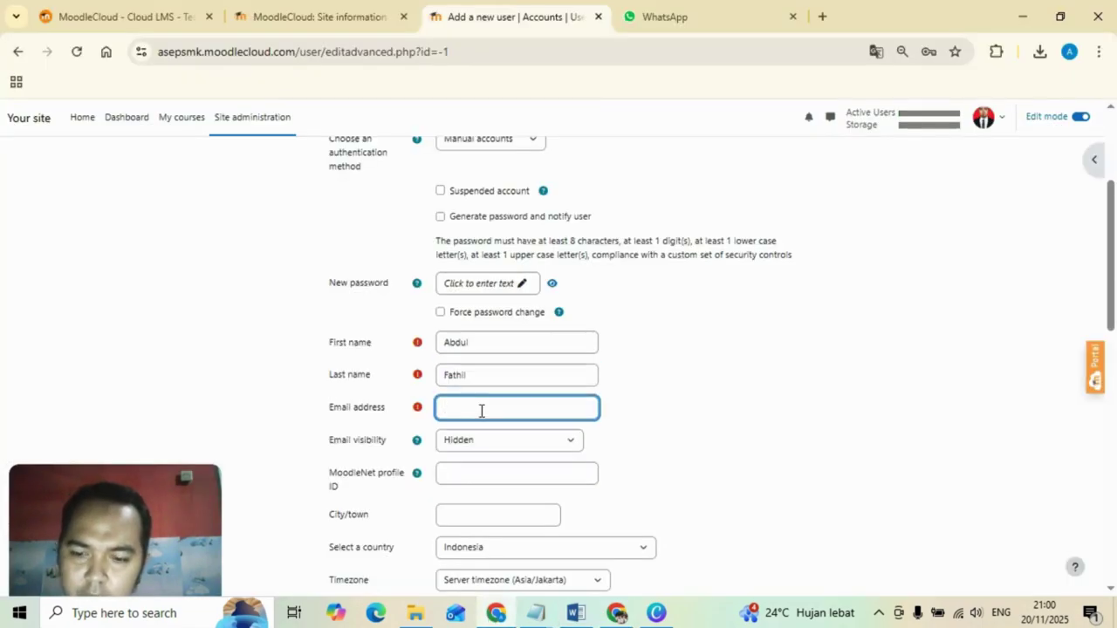
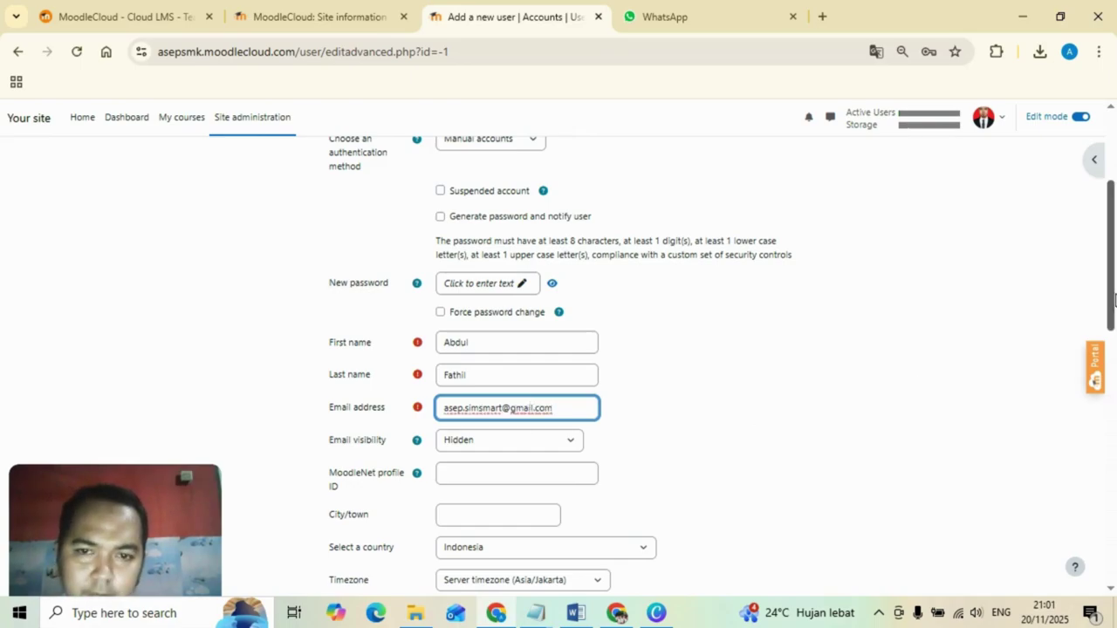
Paste the password copied from the Word notes into the New password field.
left_click(583, 616)
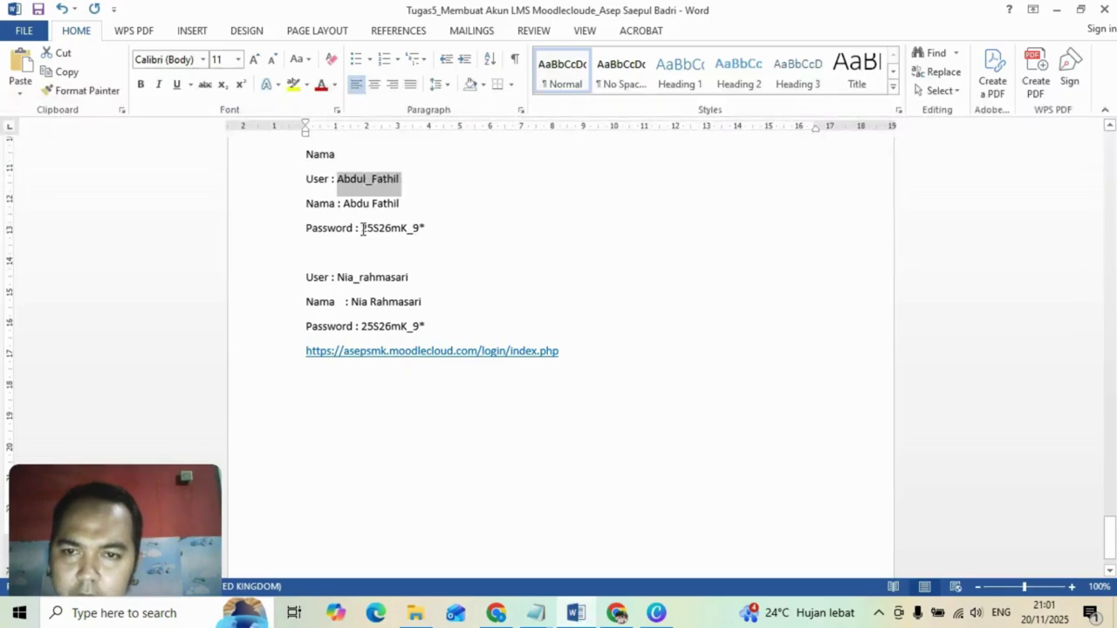
left_click_drag(363, 228, 426, 229)
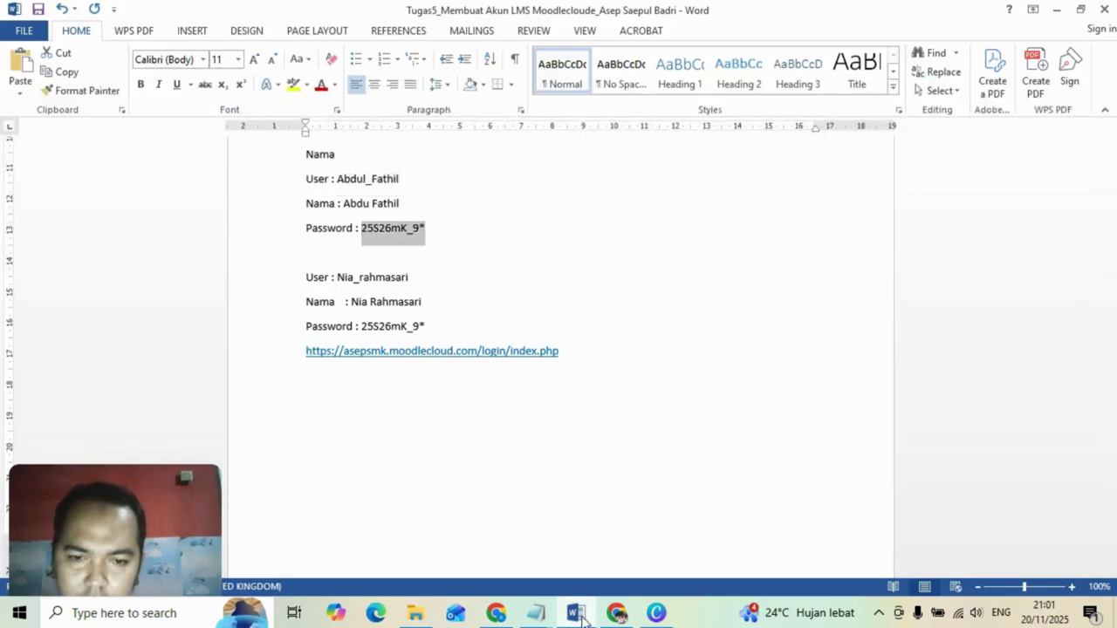
left_click(496, 613)
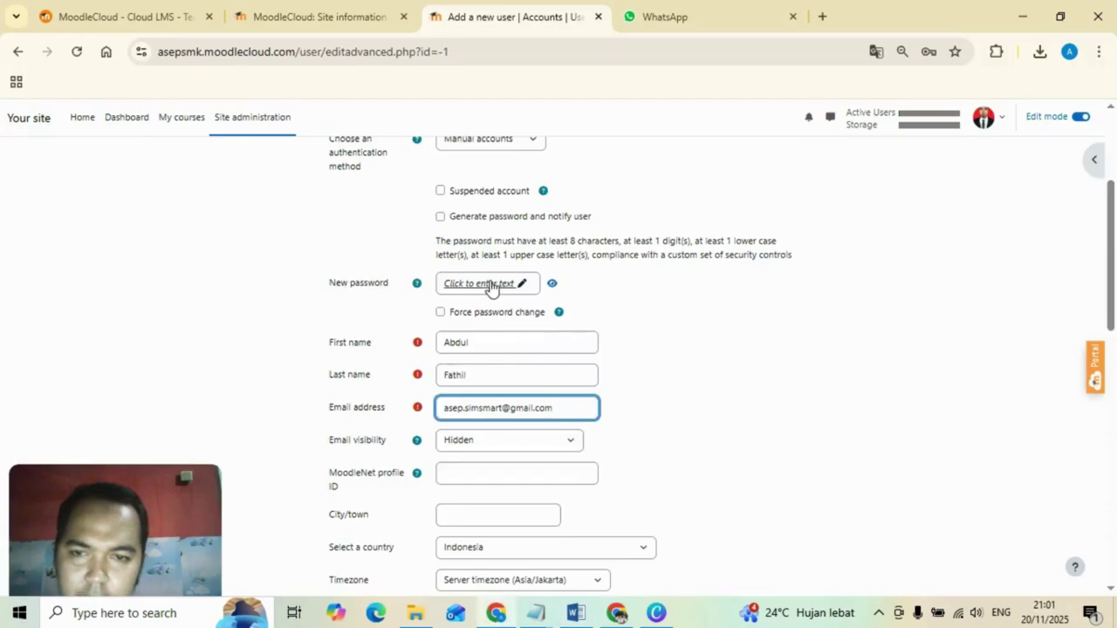
left_click(490, 285)
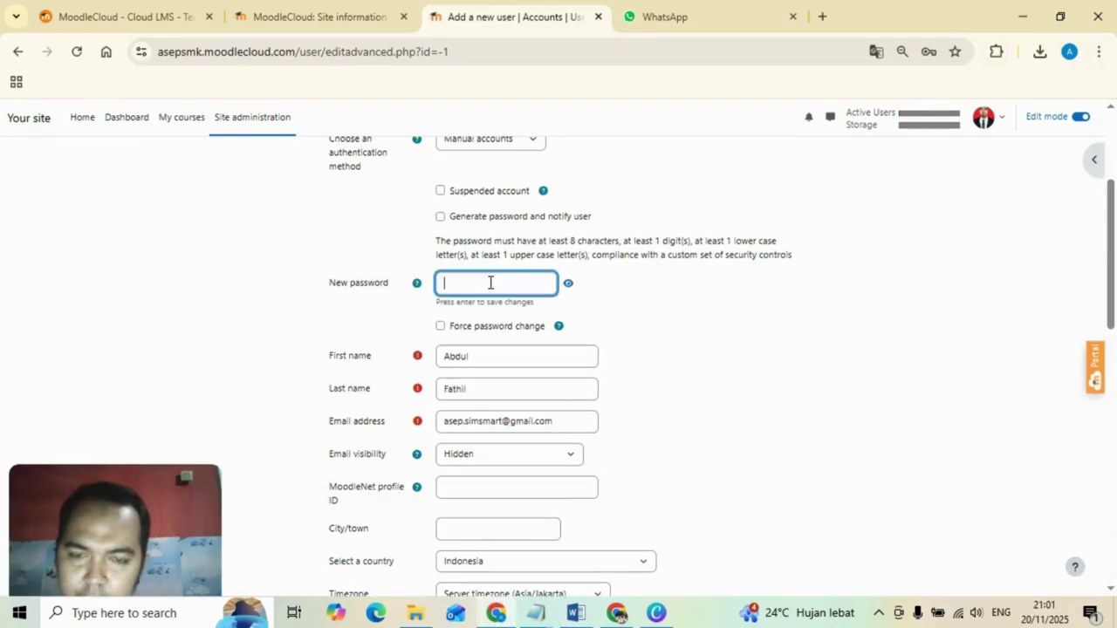
key("ctrl+v")
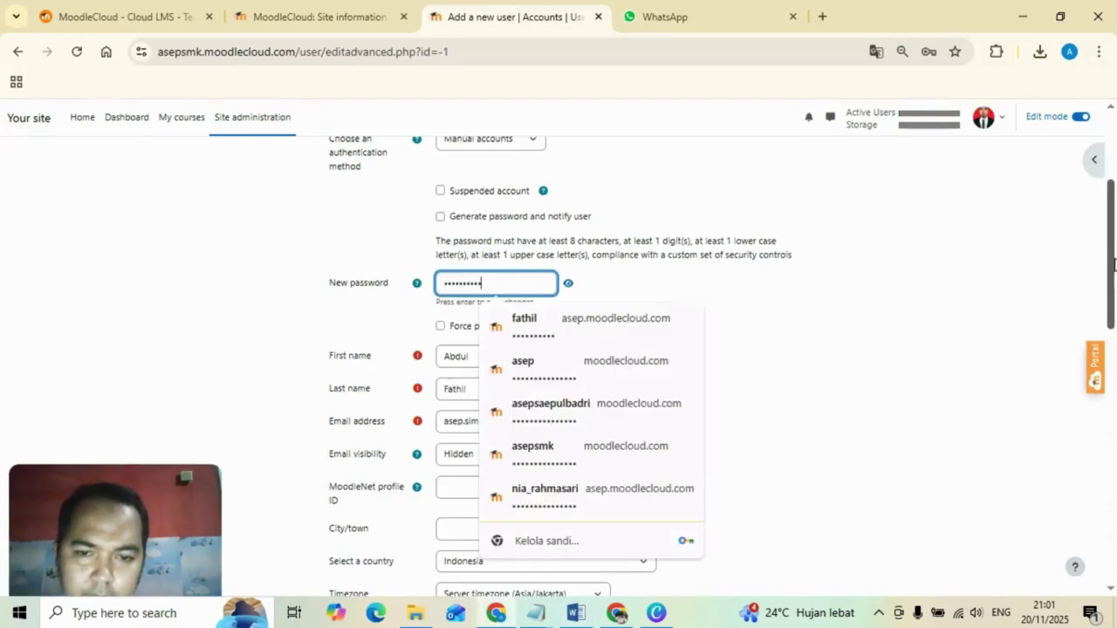
left_click_drag(1113, 264, 1113, 491)
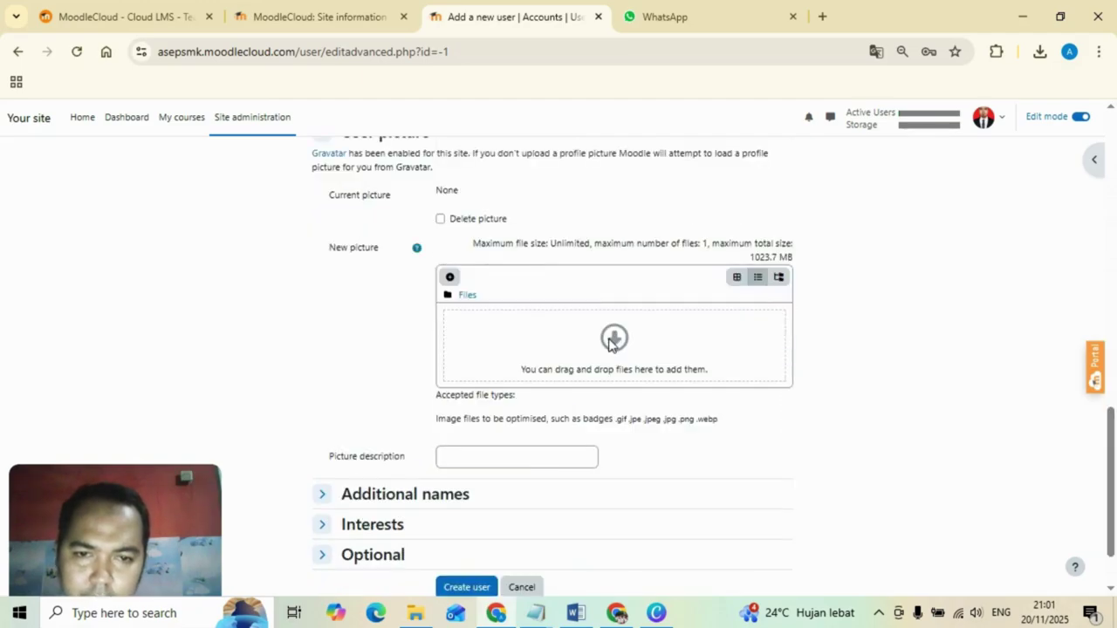
Upload karkter laki-laki.png as the user picture and submit the form with Create user.
left_click(608, 343)
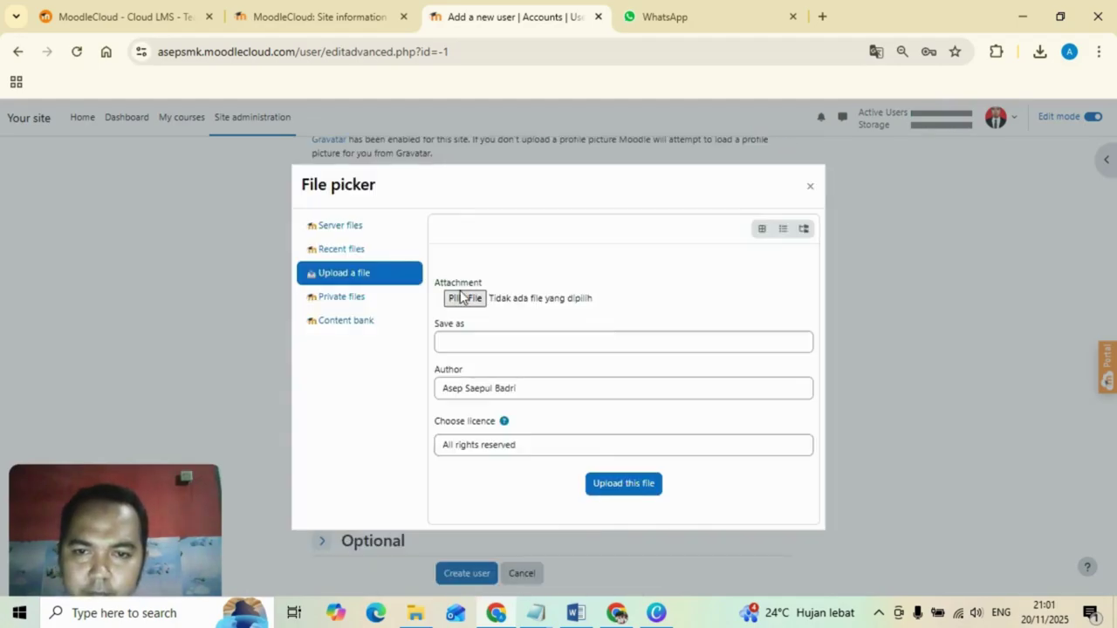
left_click(463, 298)
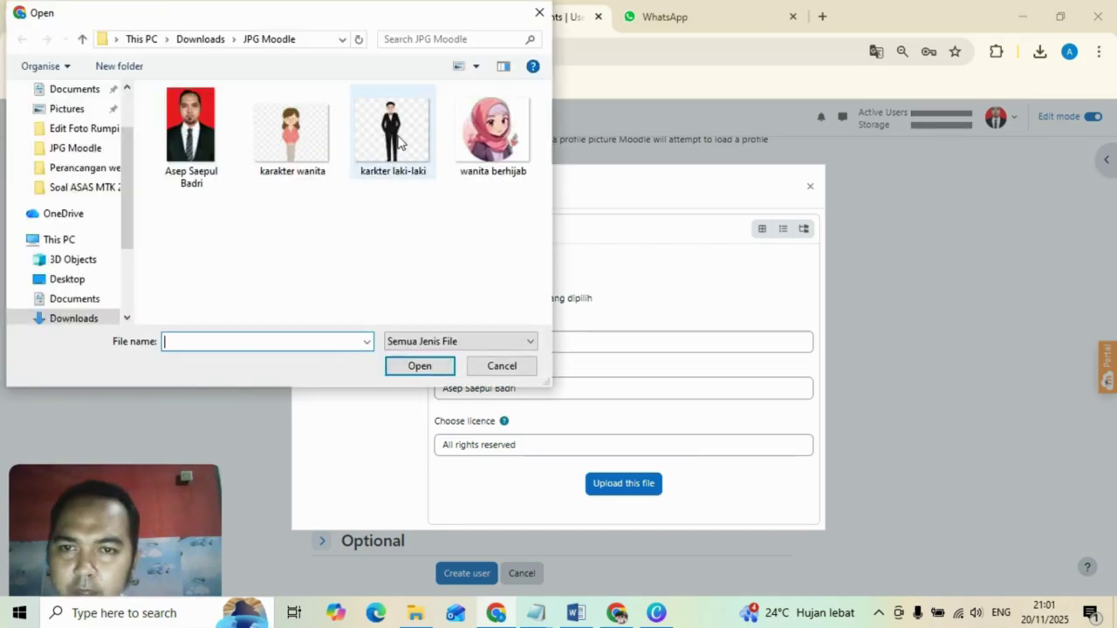
left_click(393, 131)
left_click(426, 370)
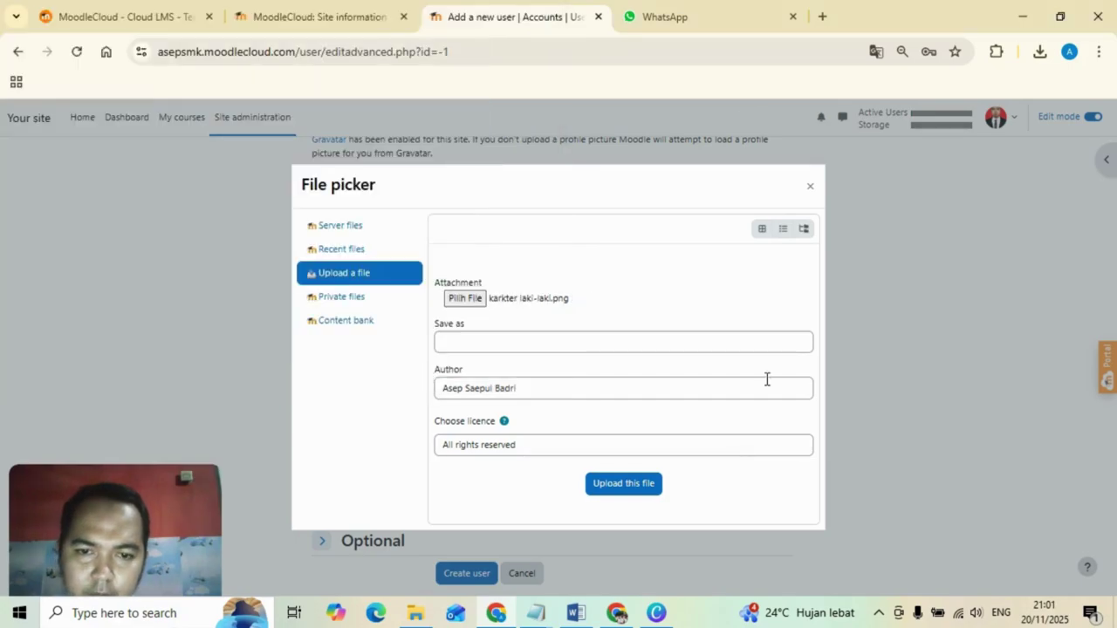
left_click(623, 485)
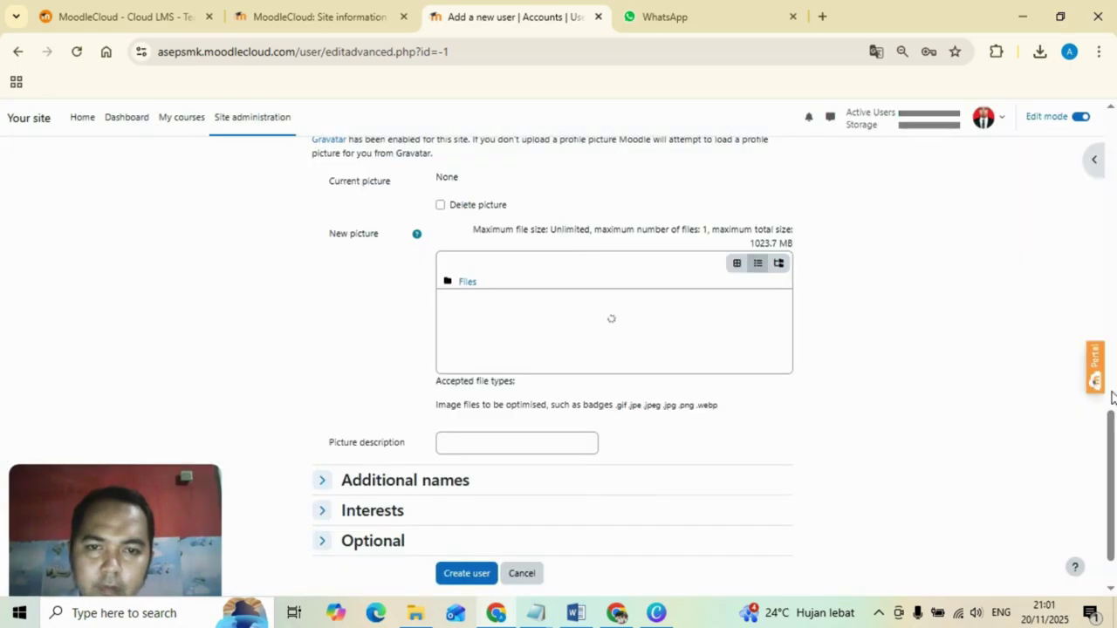
scroll(632, 492, "down", 1)
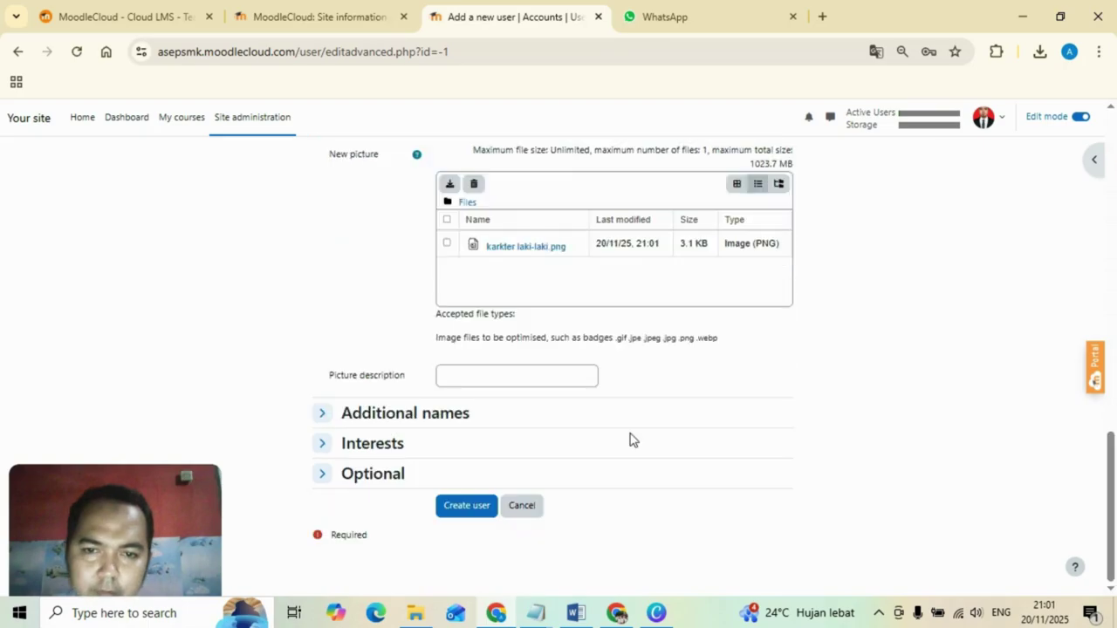
left_click(473, 512)
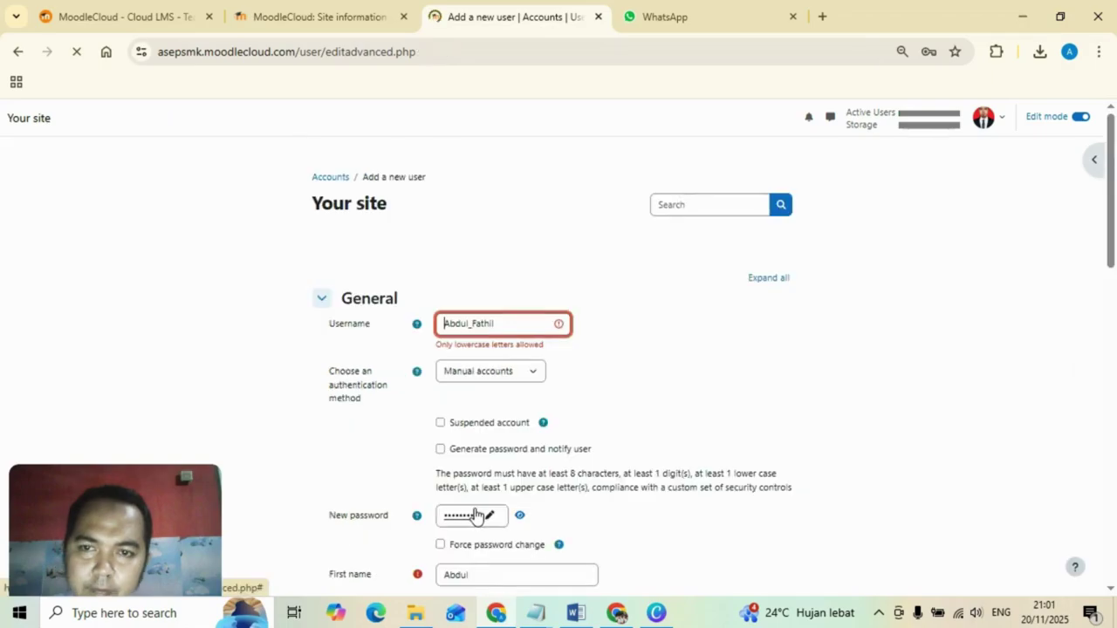
Trim the username's trailing part and replace its capital first letter so it is all lowercase.
left_click(475, 516)
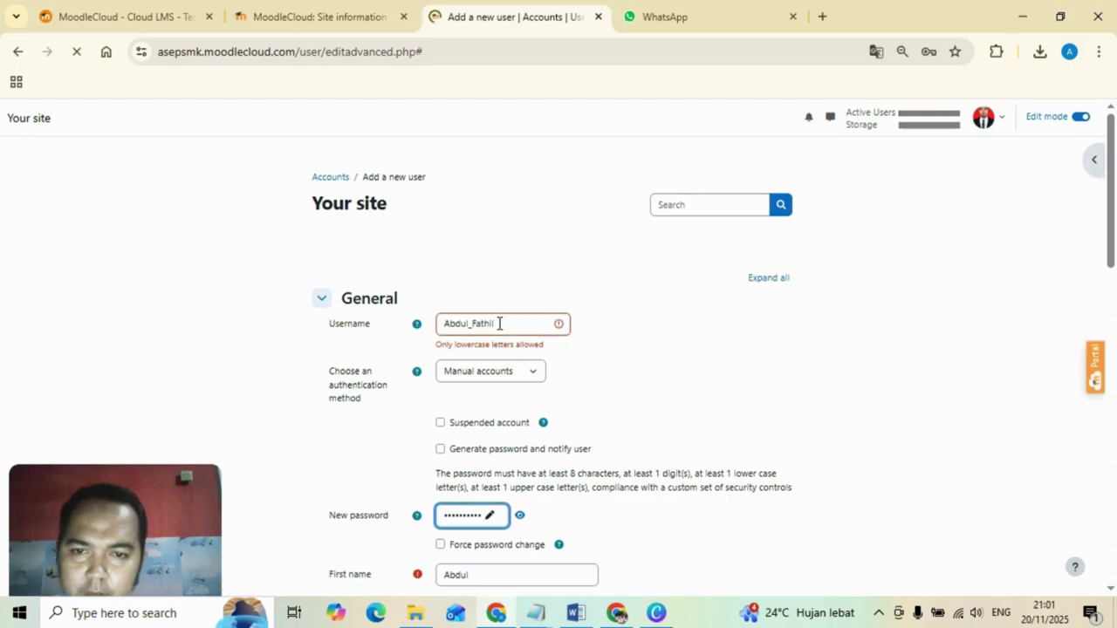
left_click(499, 324)
key("BackSpace")
key("BackSpace")
key("BackSpace")
key("BackSpace")
key("BackSpace")
key("BackSpace")
key("BackSpace")
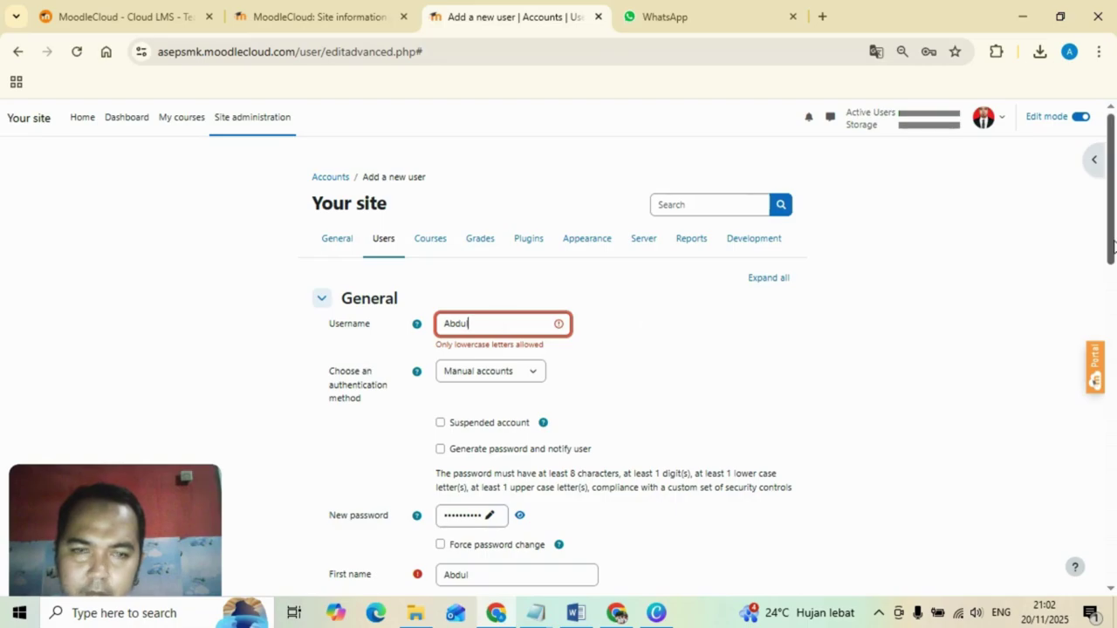
left_click_drag(1113, 247, 1114, 564)
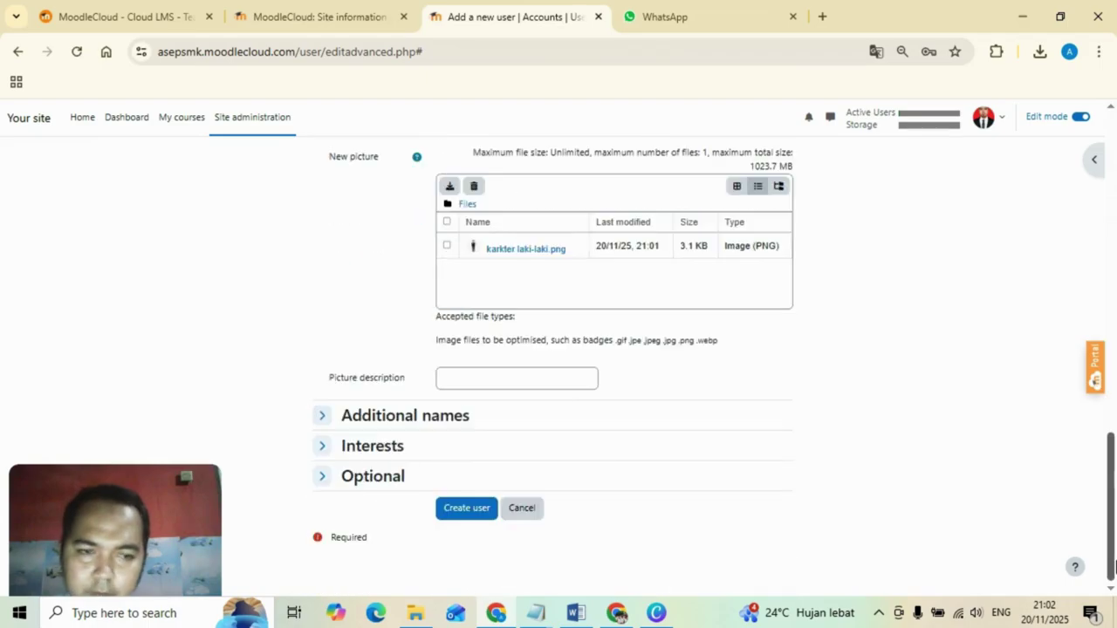
left_click(454, 517)
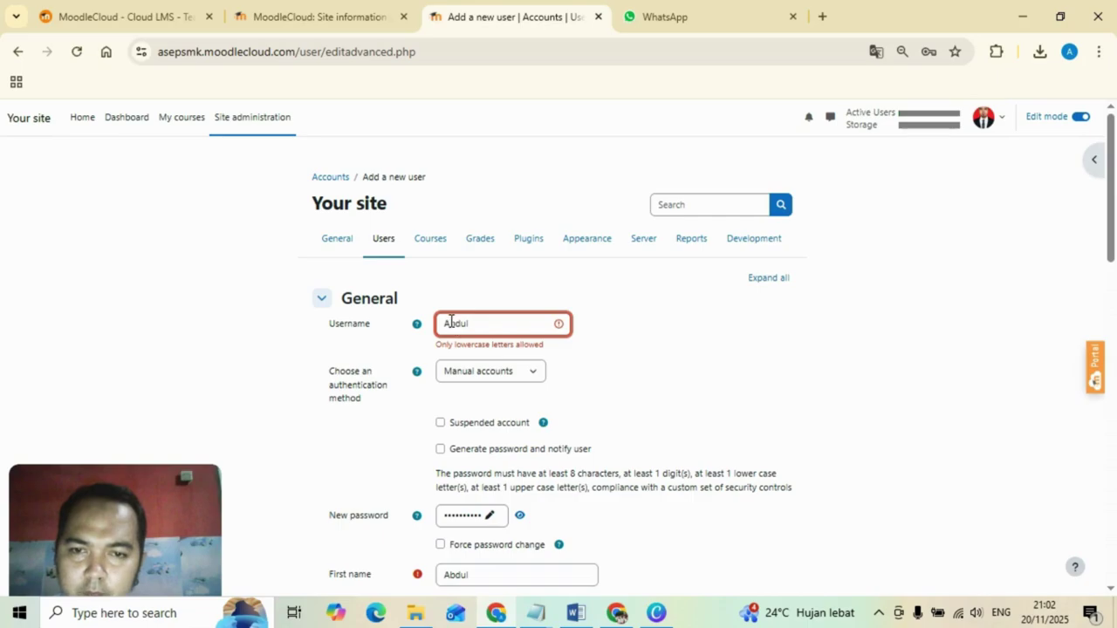
left_click(451, 323)
key("BackSpace")
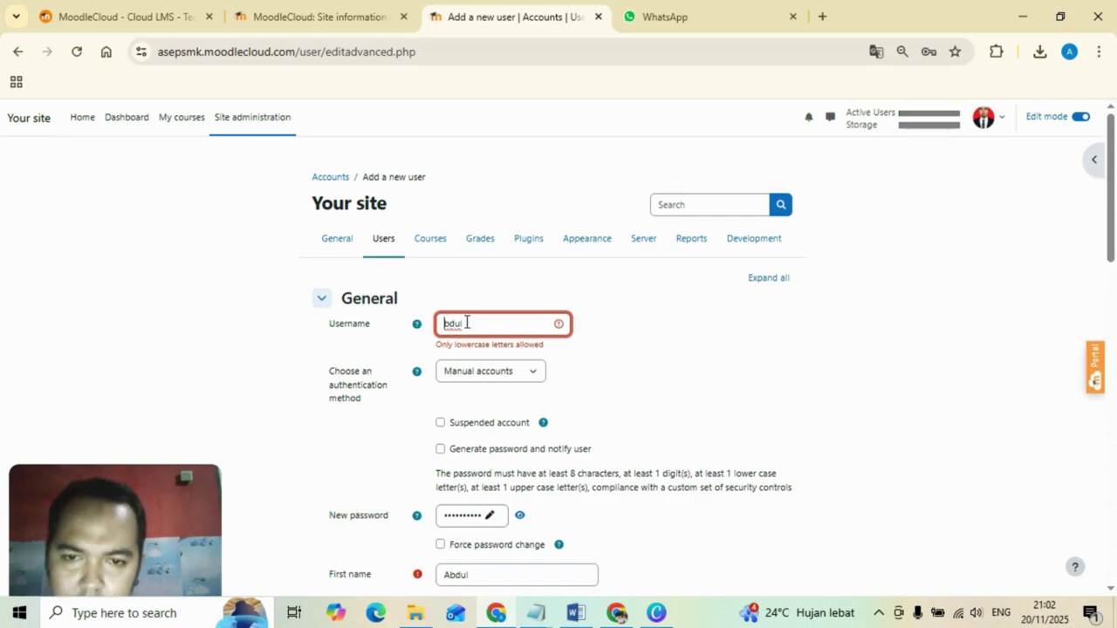
type("a")
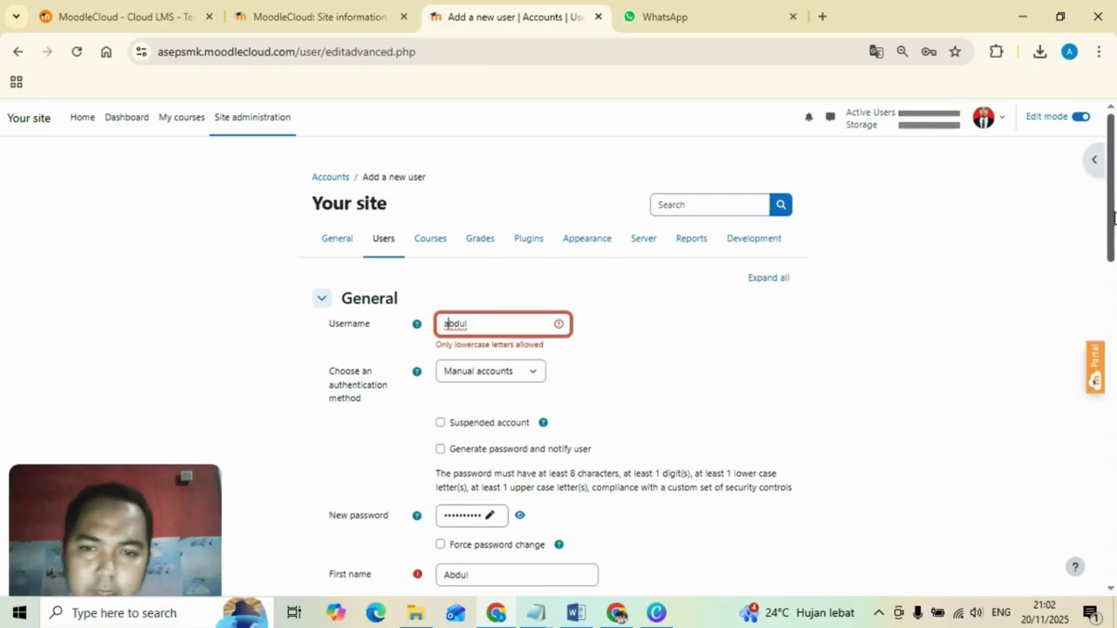
left_click_drag(1113, 217, 1115, 511)
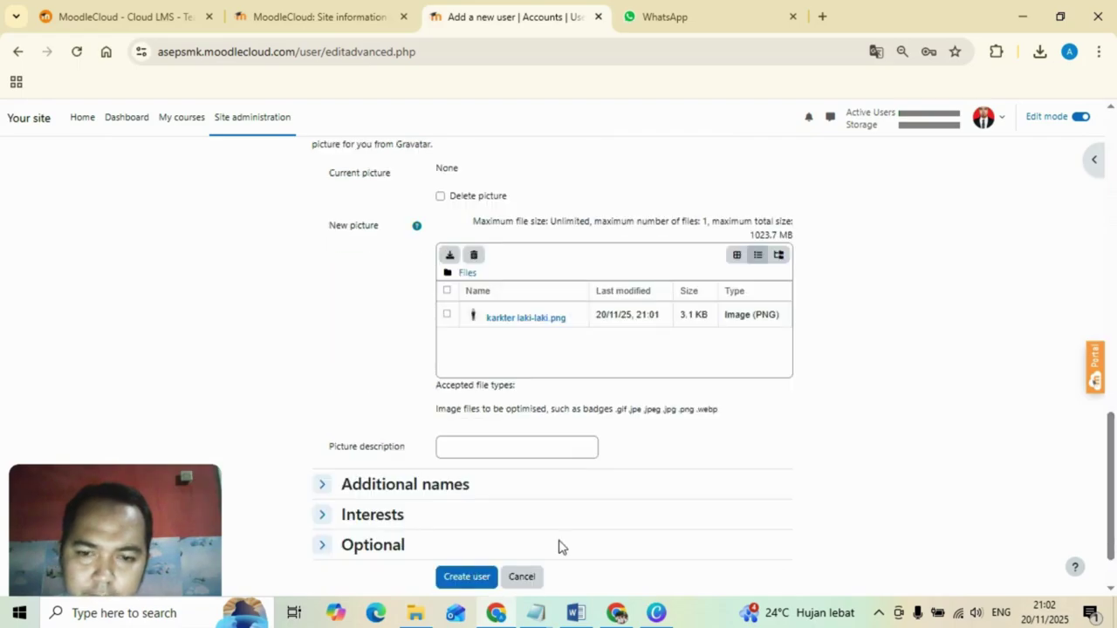
Create the user, accept Chrome's Simpan password prompt, and start another Add a new user form.
left_click(465, 576)
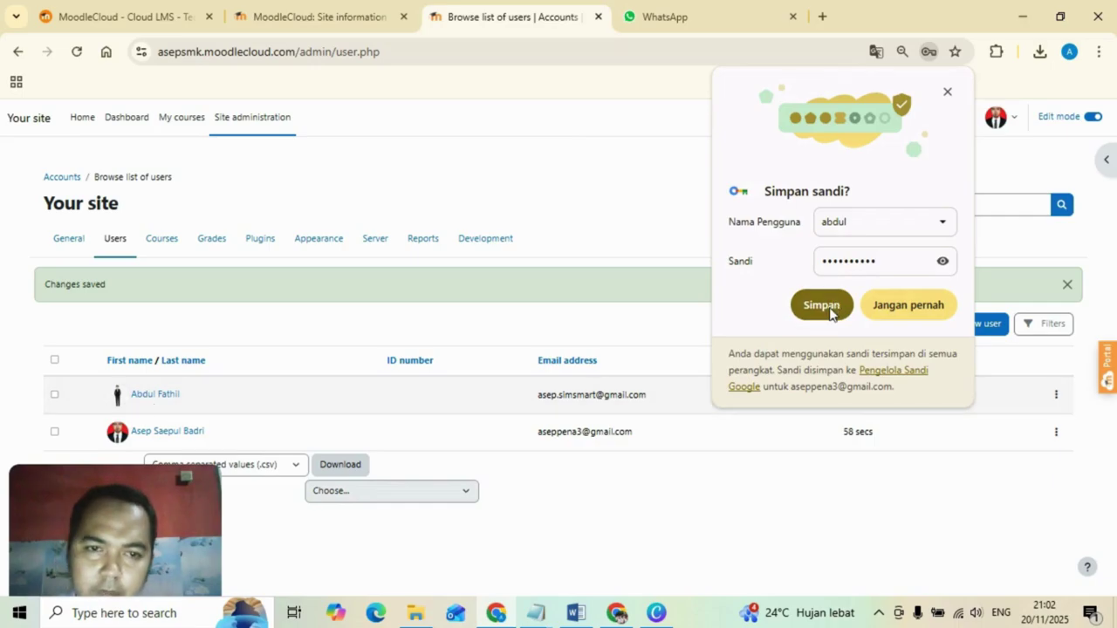
left_click(830, 312)
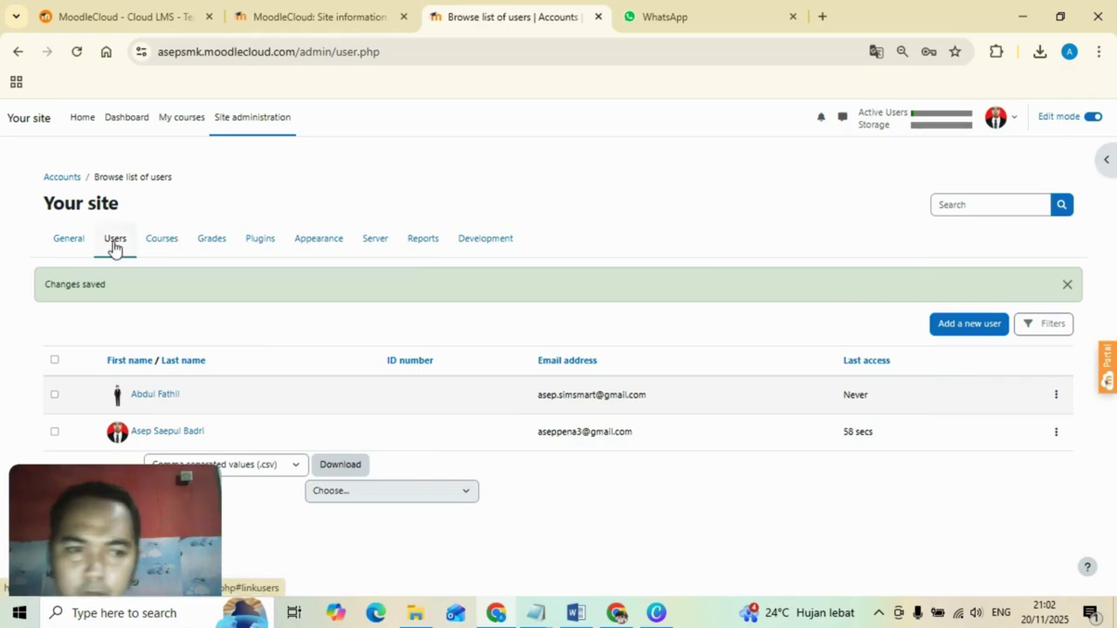
left_click(982, 332)
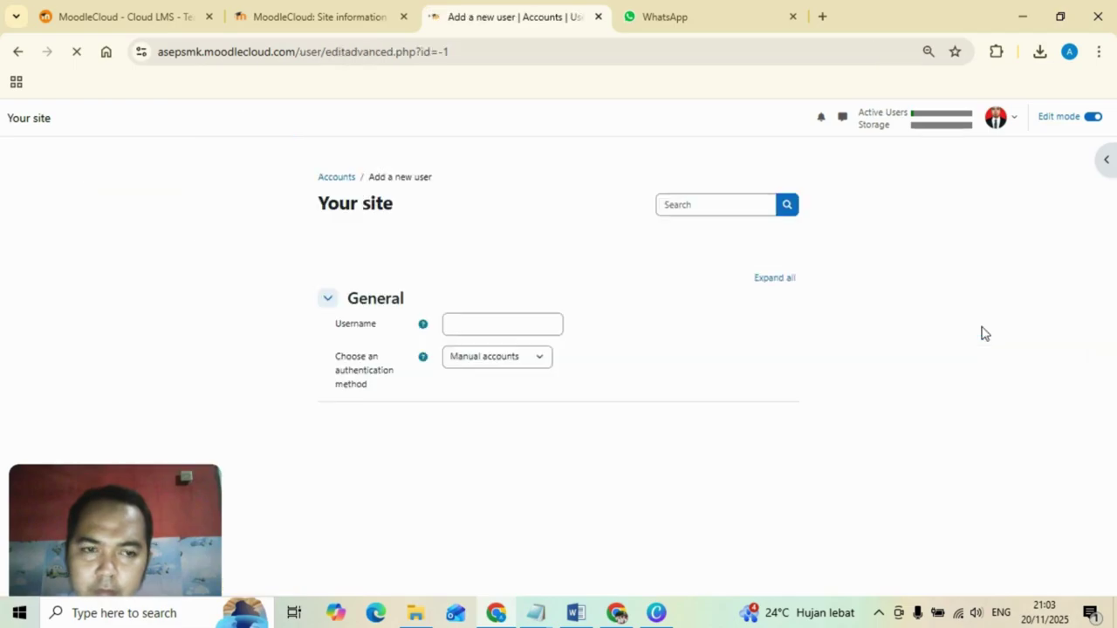
Enter the second student's username, first name, last name and Gmail e-mail address.
left_click(516, 325)
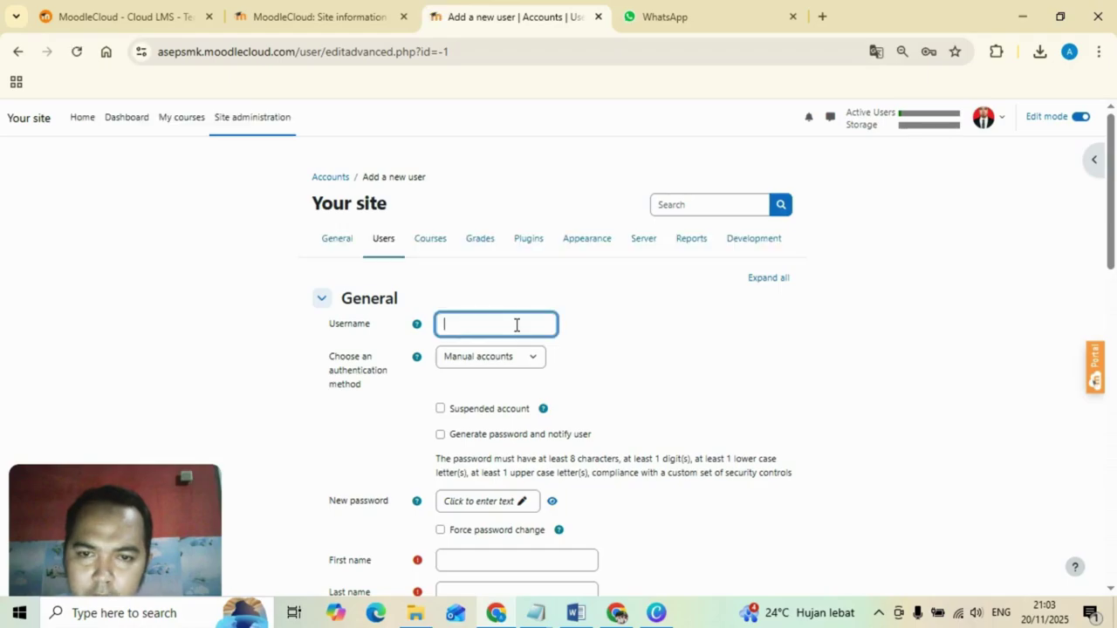
type("nia")
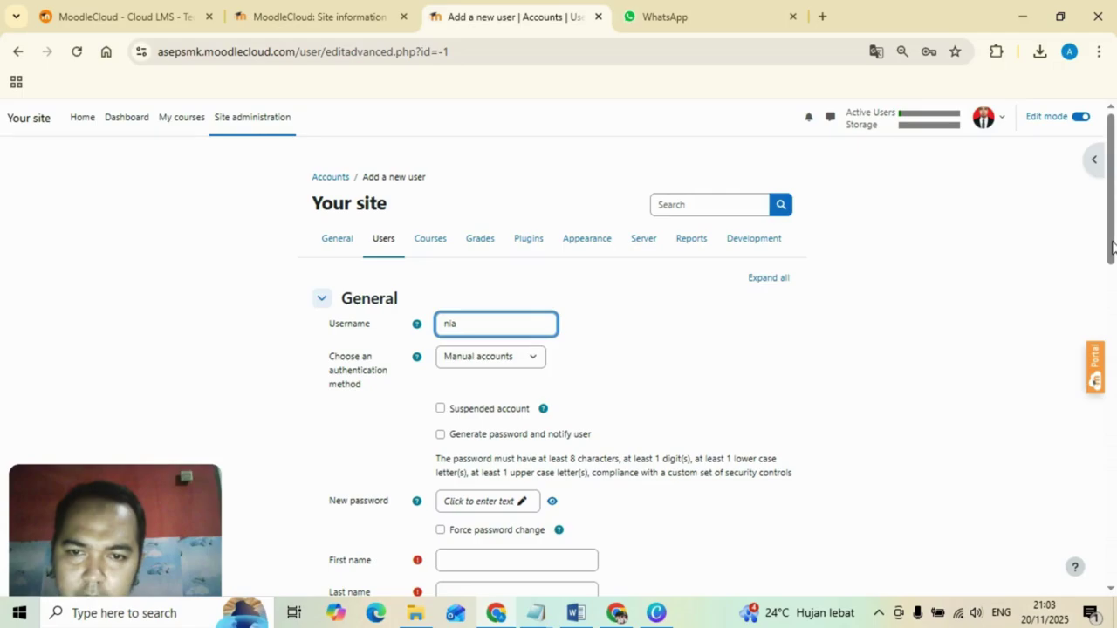
scroll(1112, 248, "down", 3)
left_click(496, 311)
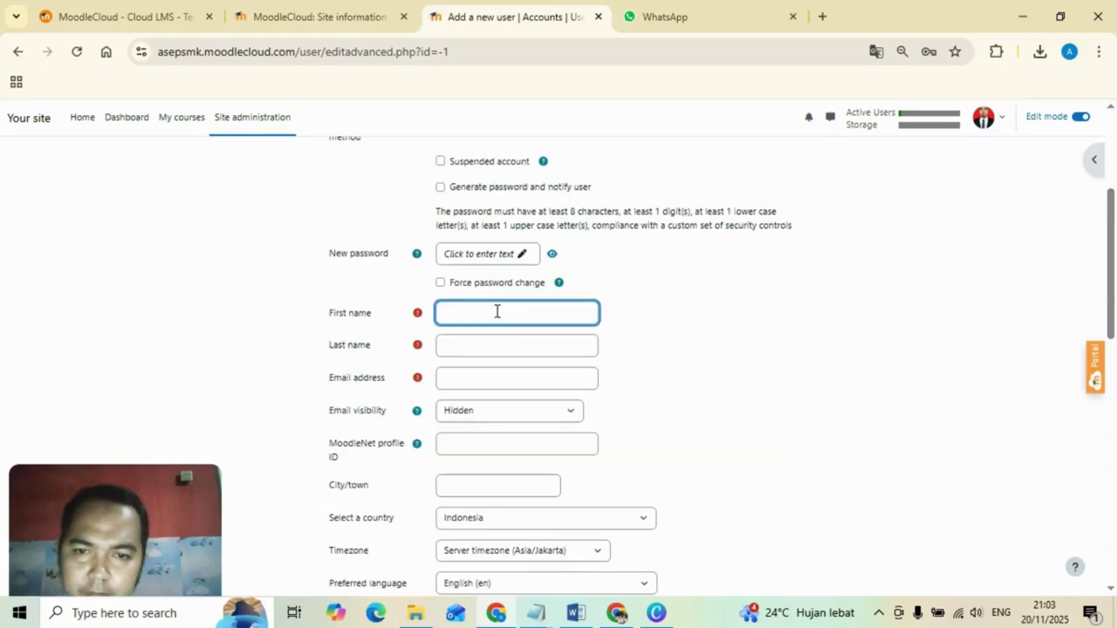
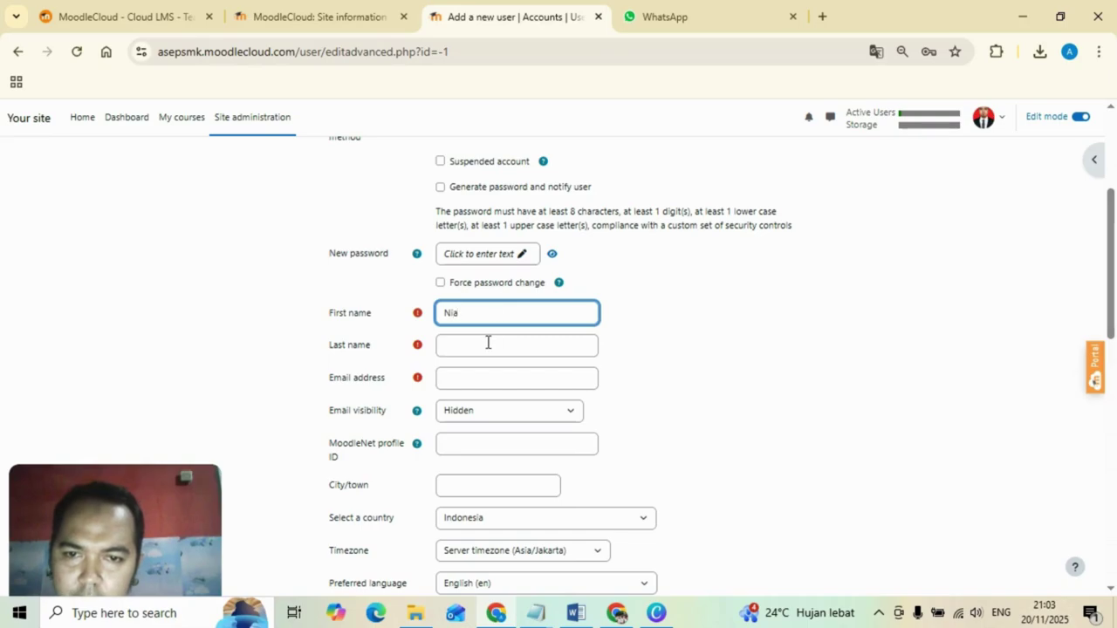
left_click(488, 343)
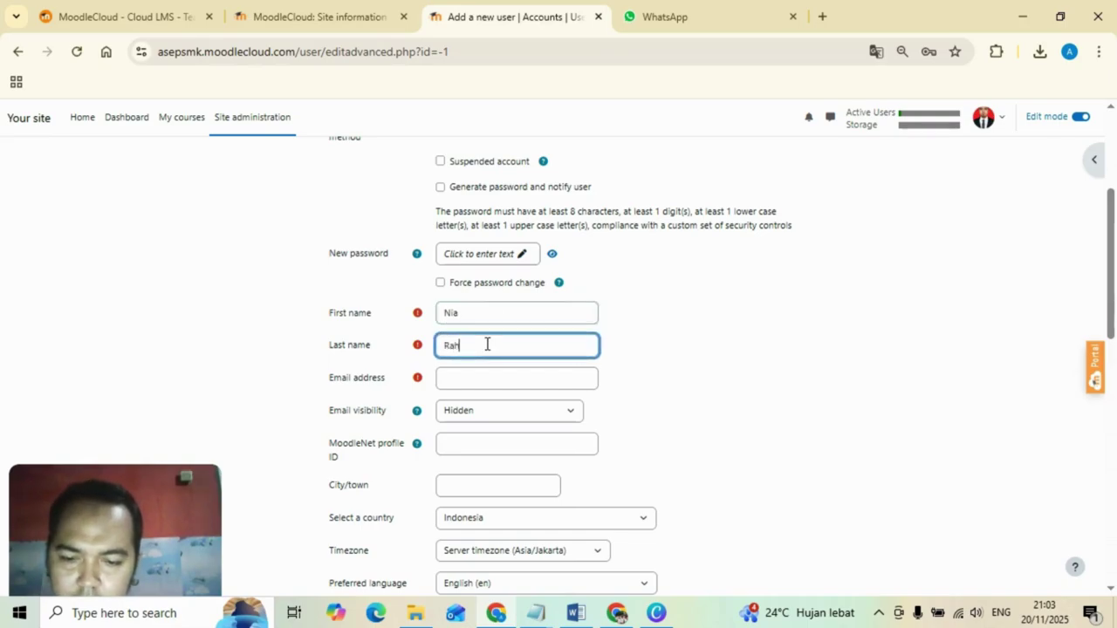
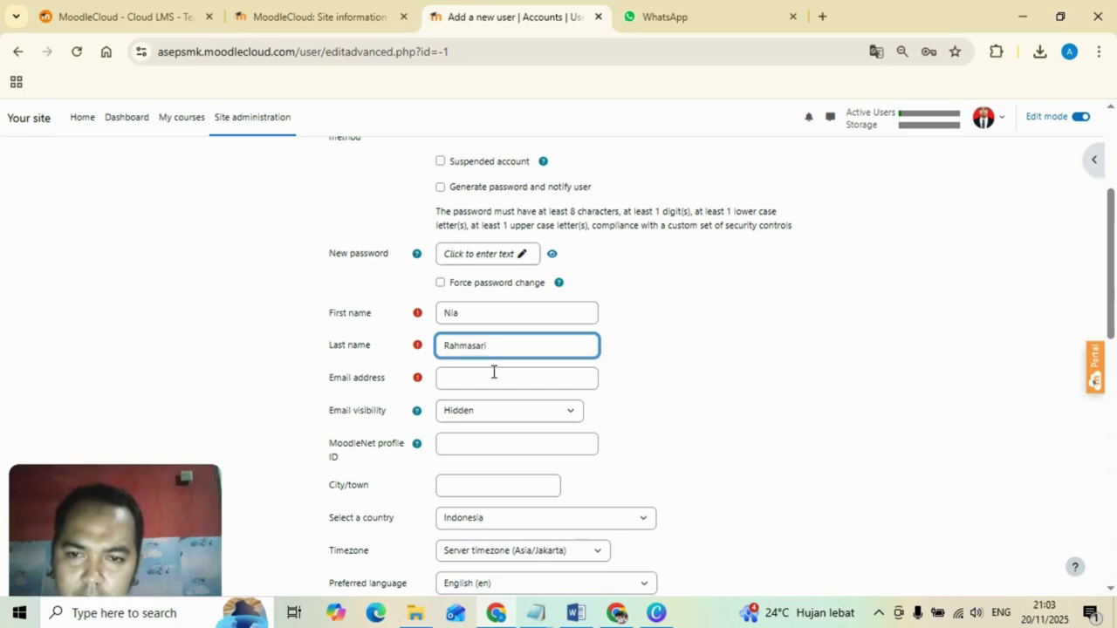
left_click(503, 382)
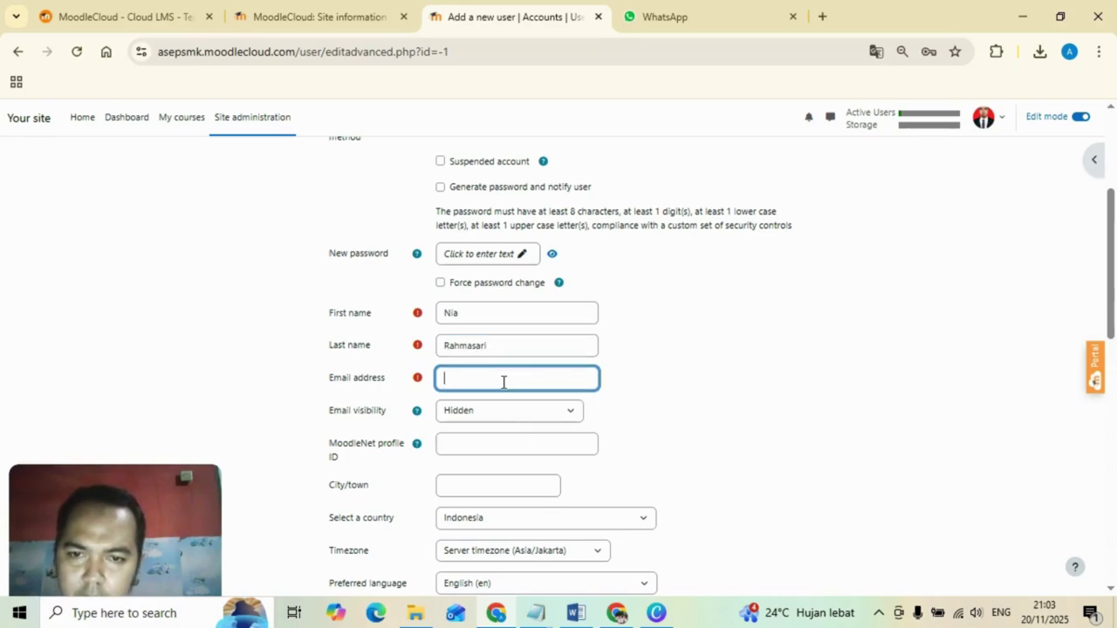
type("ni")
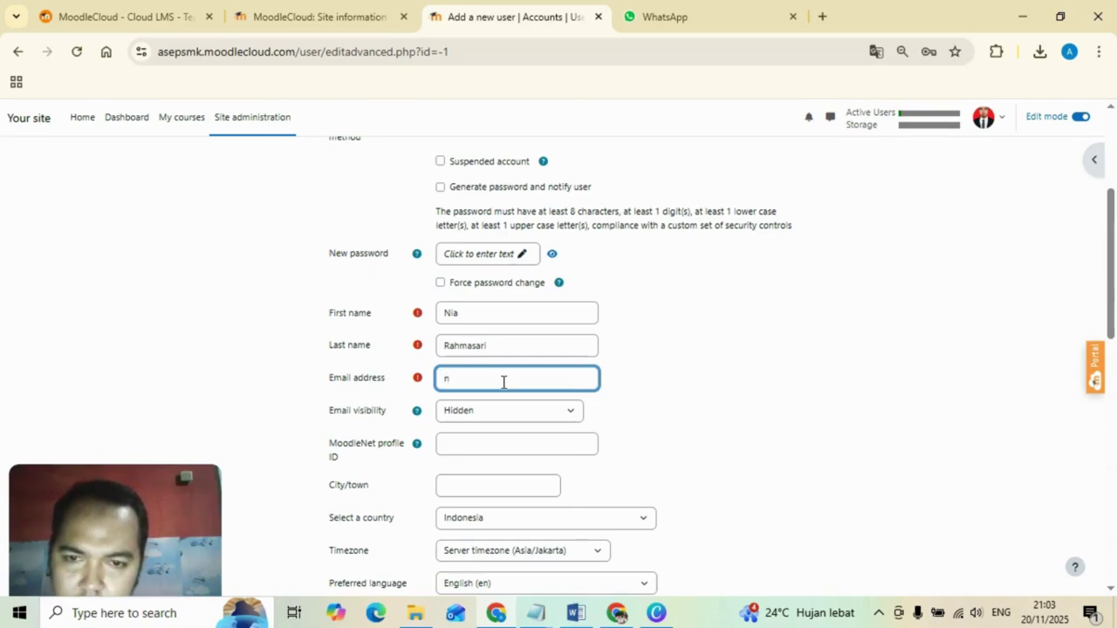
key("BackSpace")
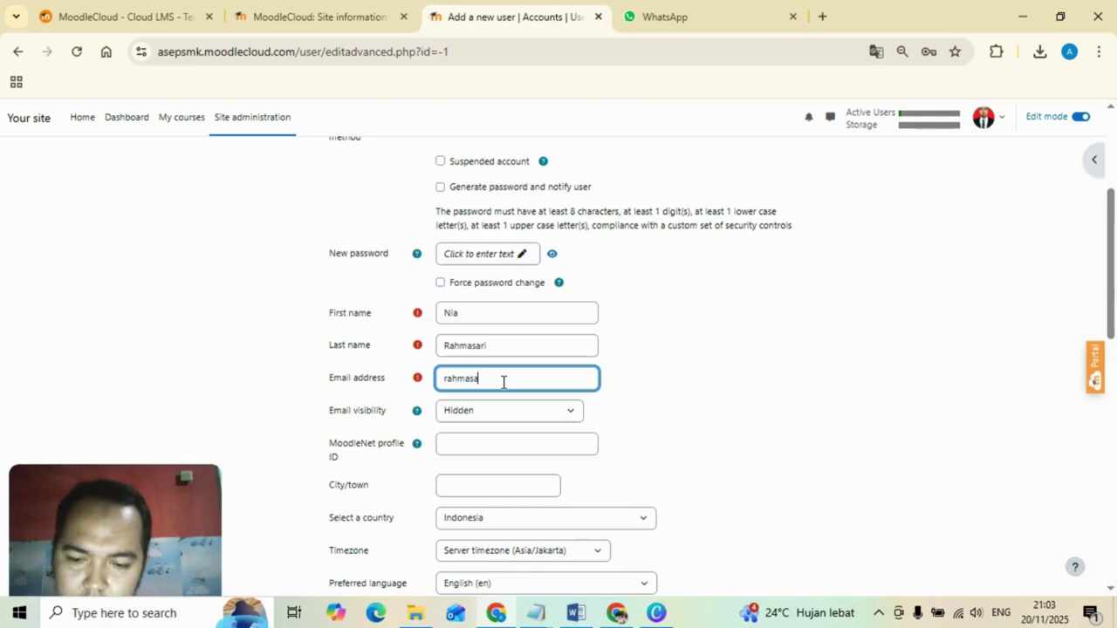
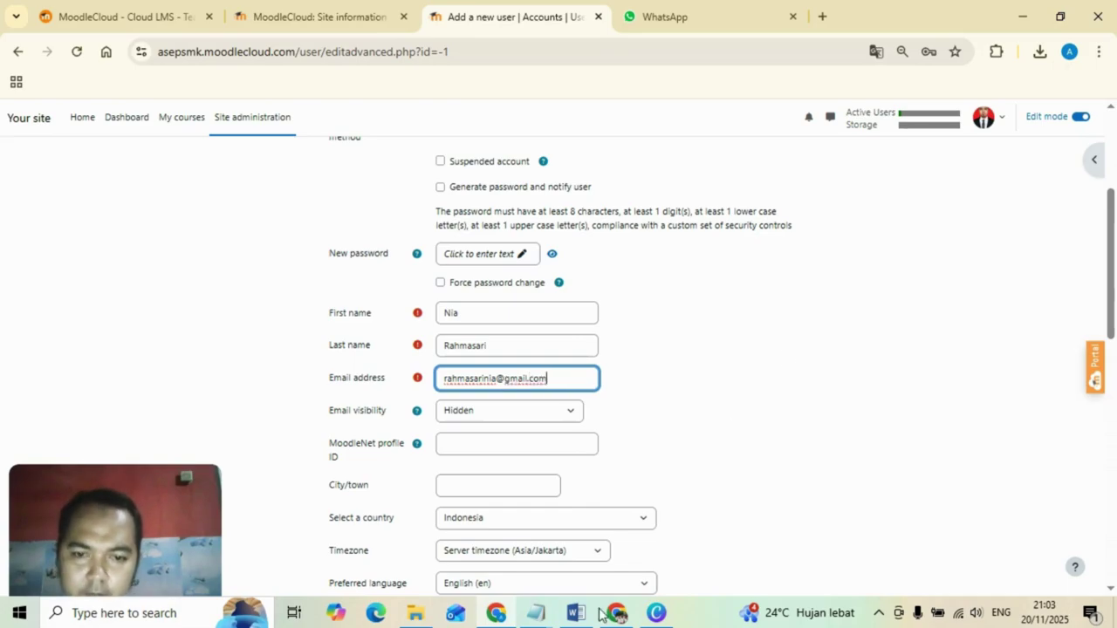
Copy the second account's password from the Word notes and paste it into New password.
left_click(597, 614)
left_click_drag(361, 228, 426, 228)
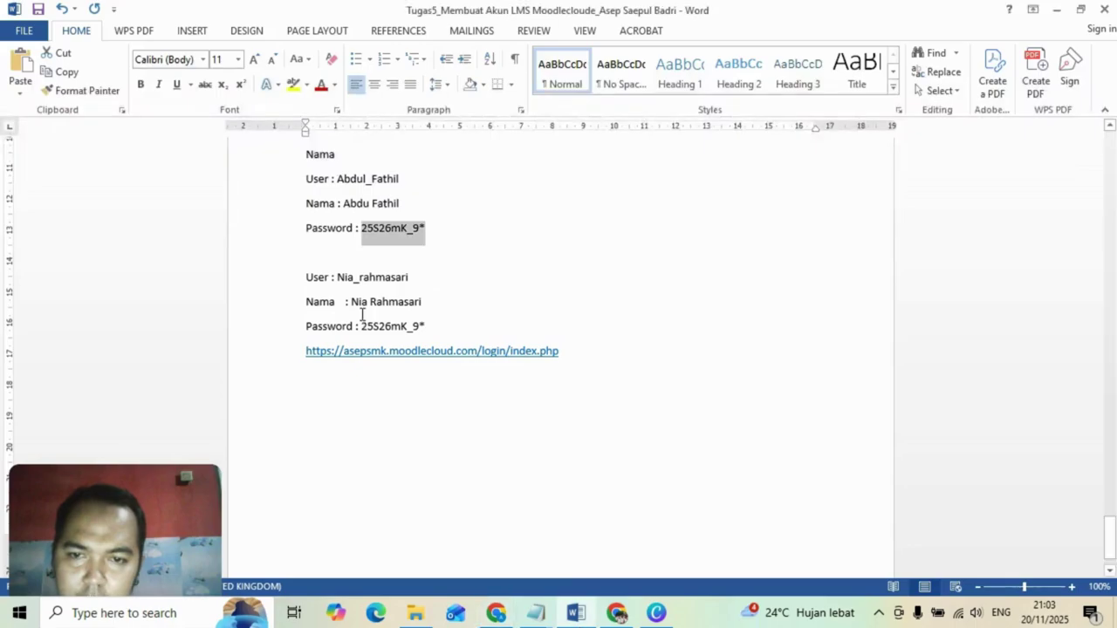
left_click_drag(362, 325, 428, 326)
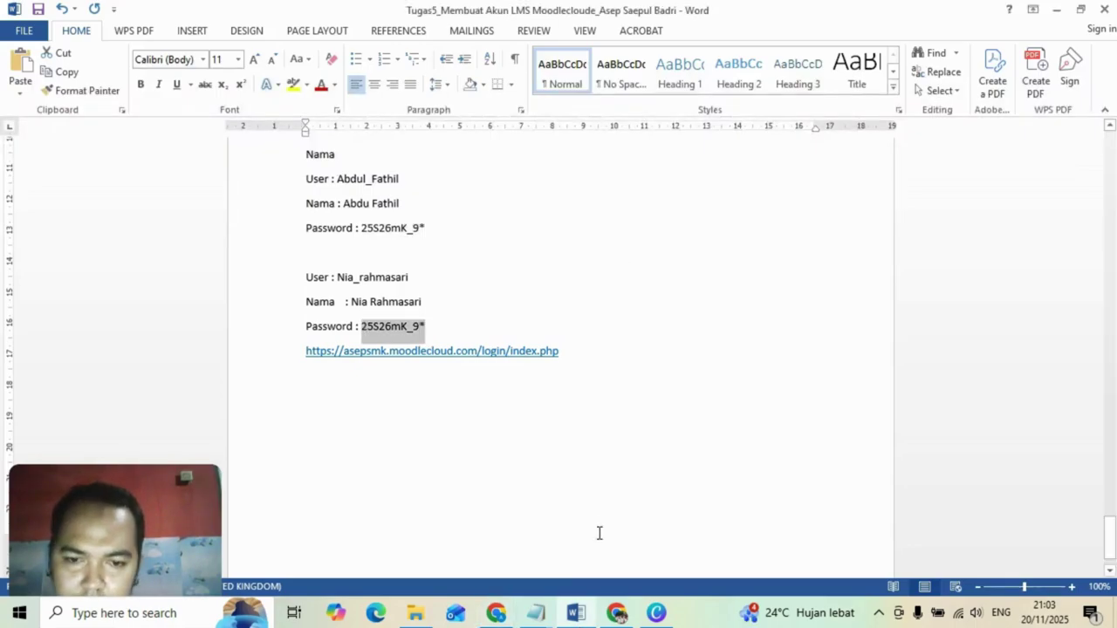
left_click(499, 614)
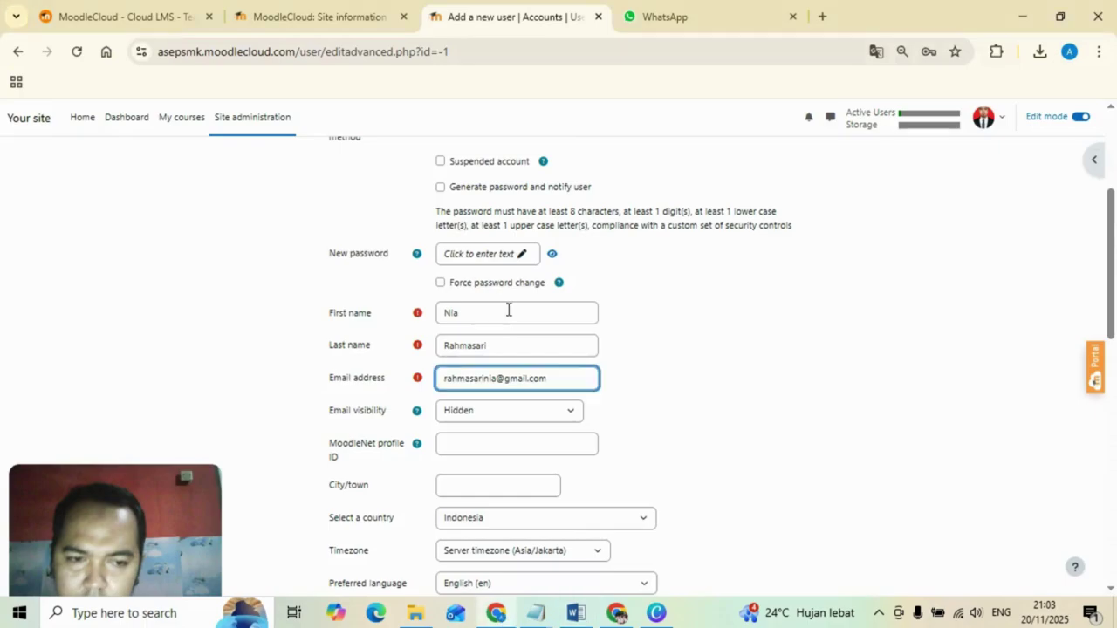
left_click(478, 253)
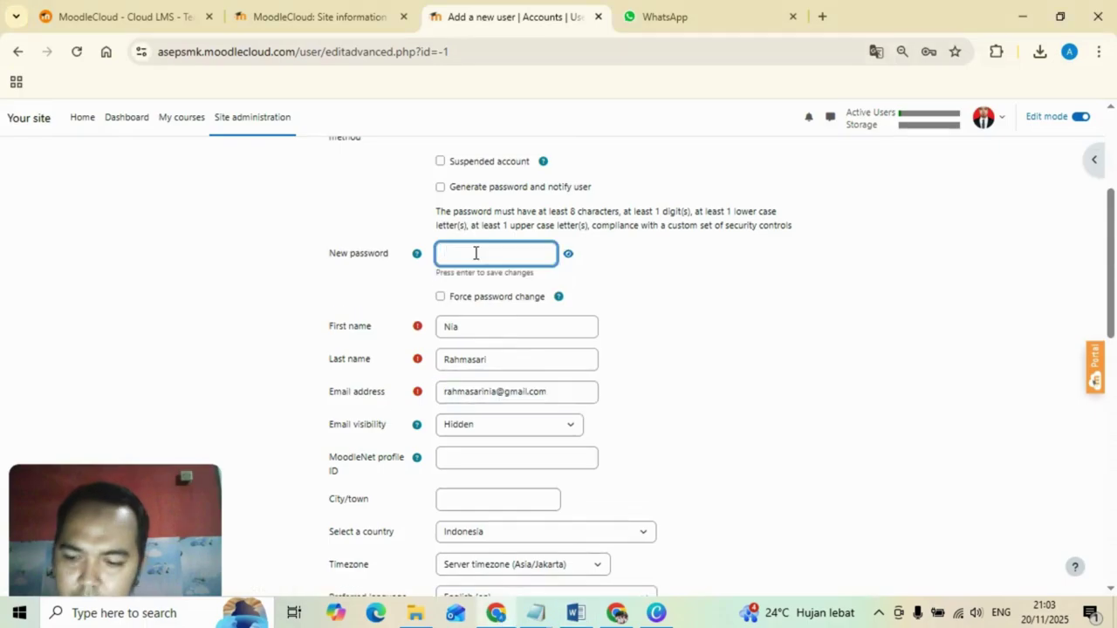
key("ctrl+v")
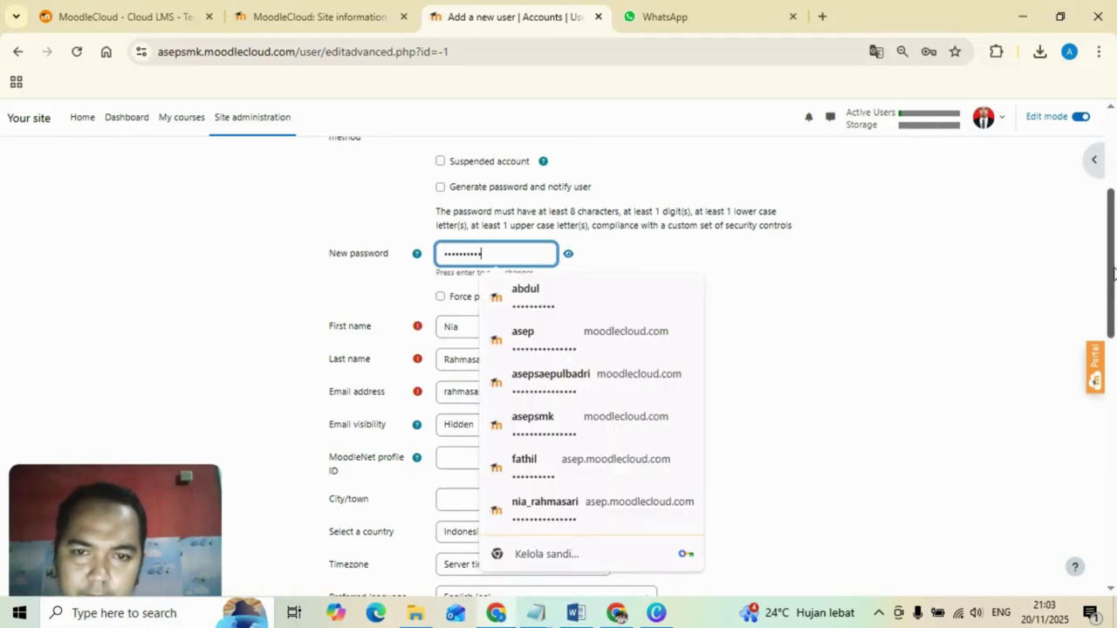
left_click_drag(1113, 275, 1114, 397)
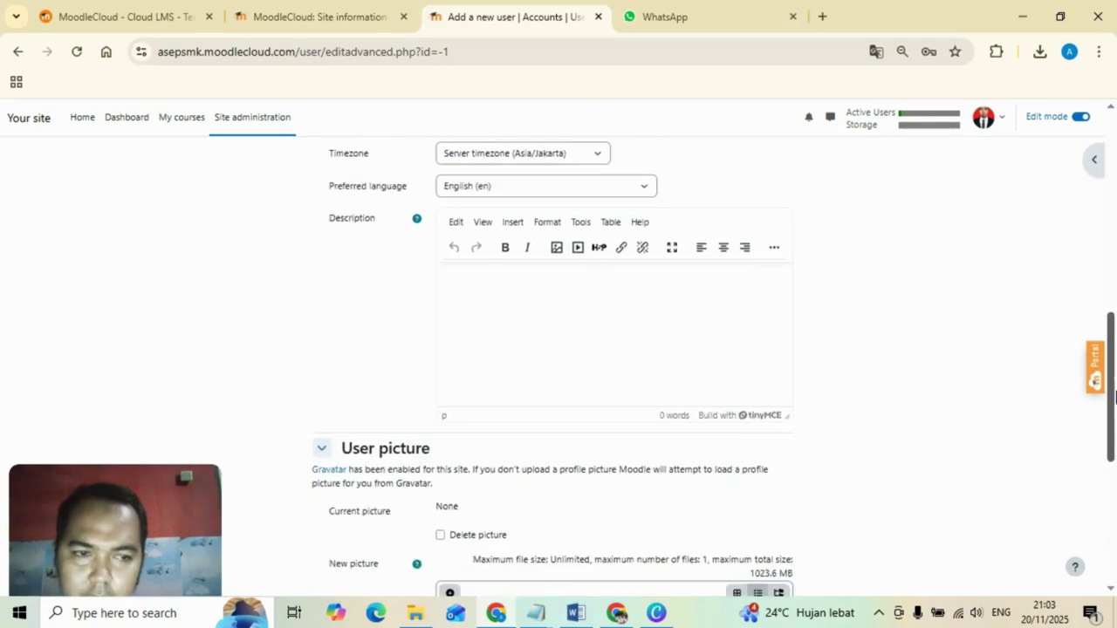
scroll(1114, 397, "down", 3)
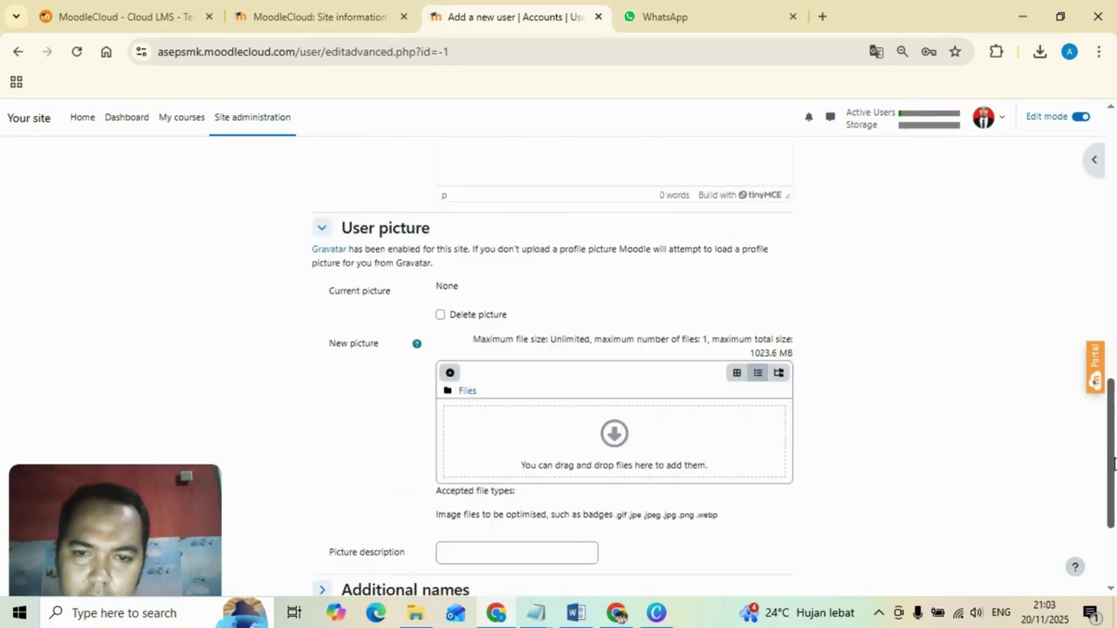
Upload wanita berhijab.jpg from the computer as the second user's picture.
left_click(621, 394)
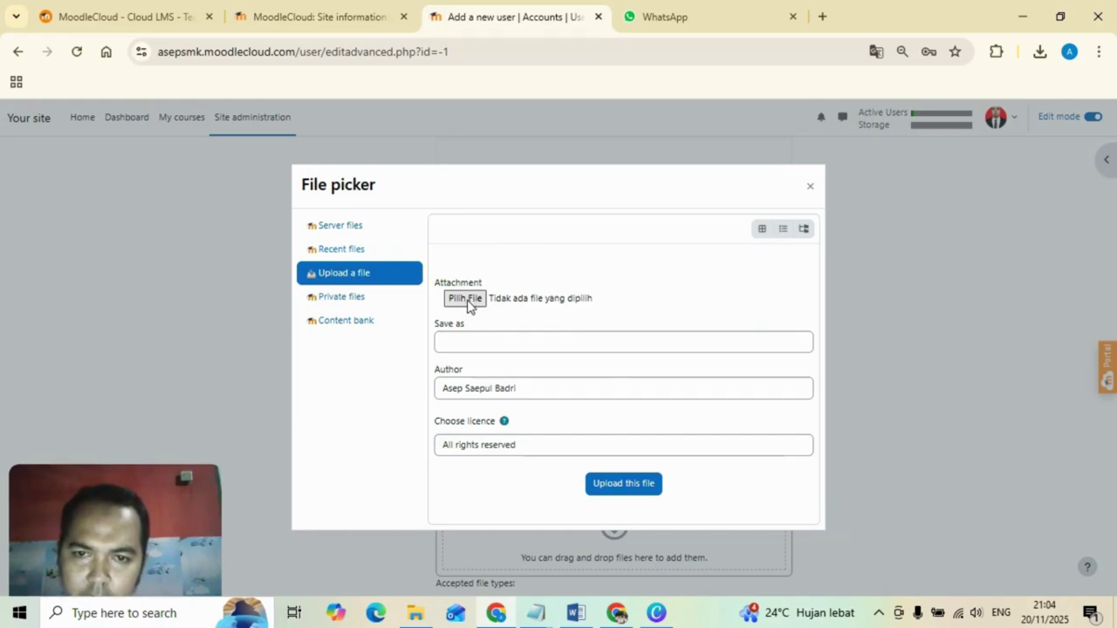
left_click(460, 299)
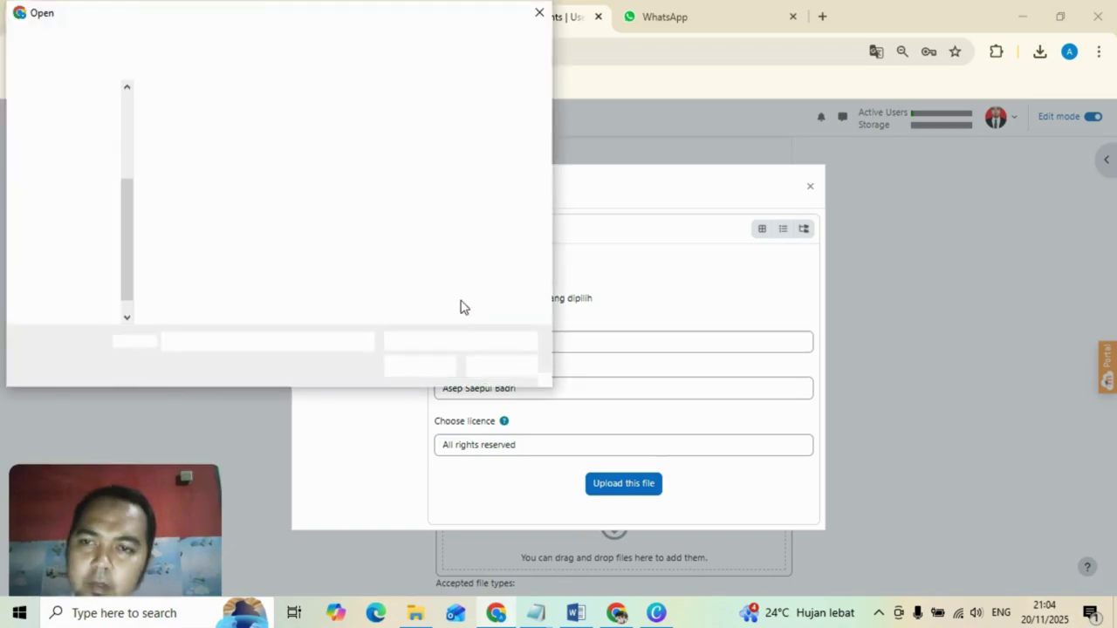
left_click(492, 159)
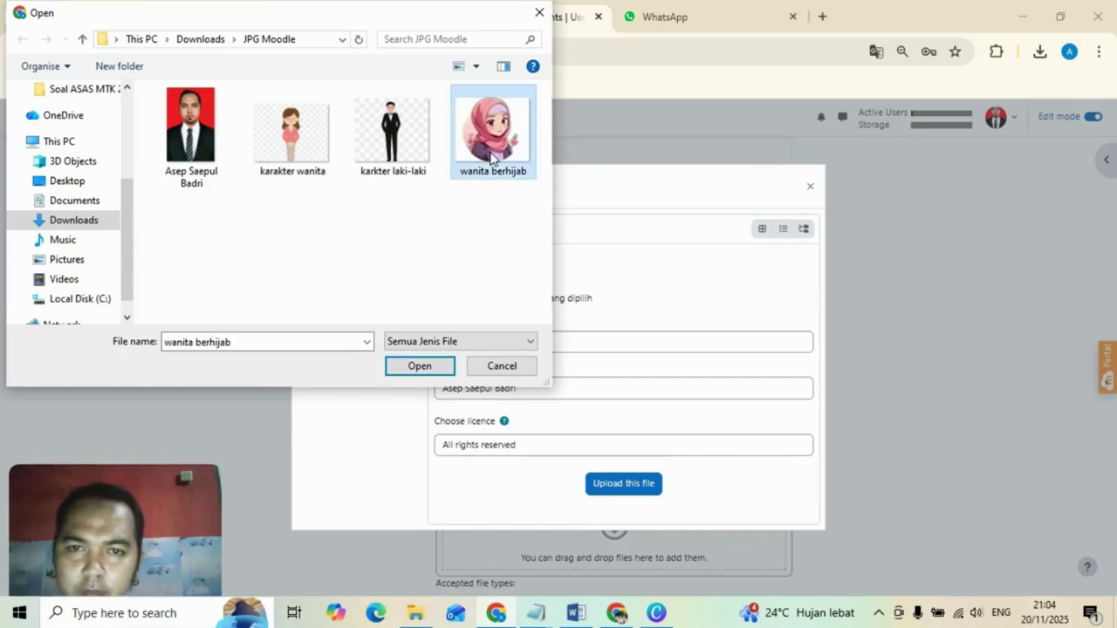
left_click(428, 370)
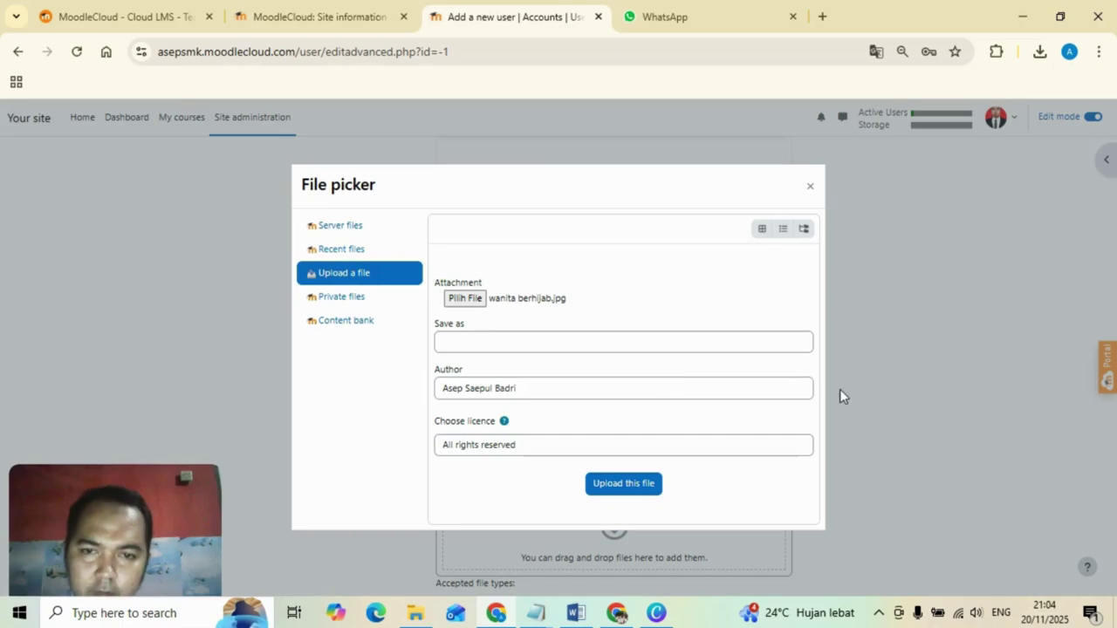
left_click(623, 484)
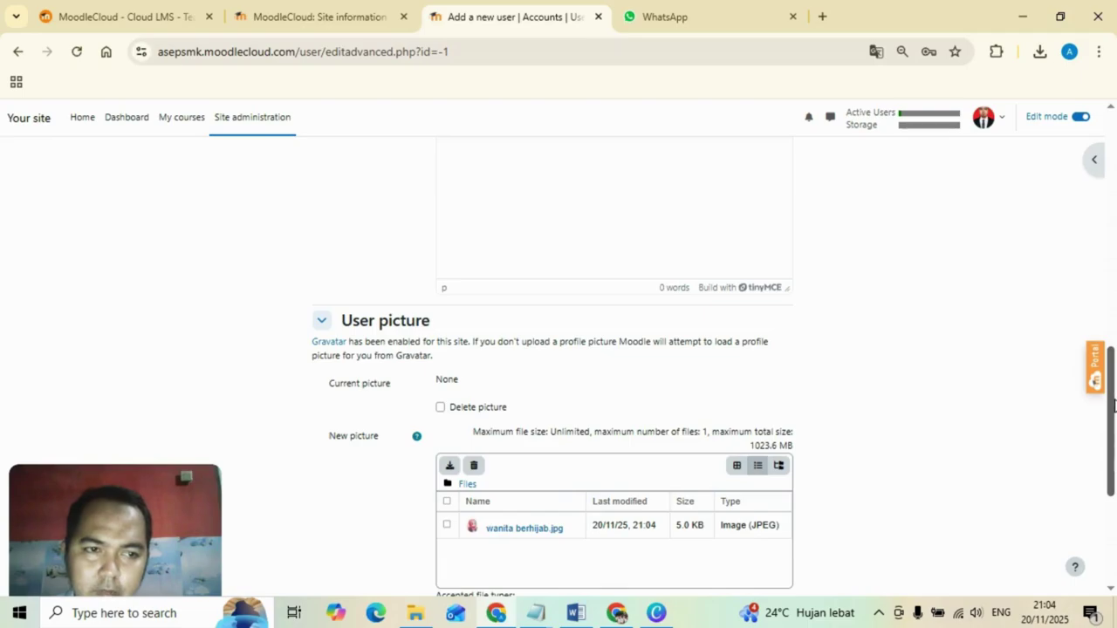
left_click_drag(1112, 420, 1111, 512)
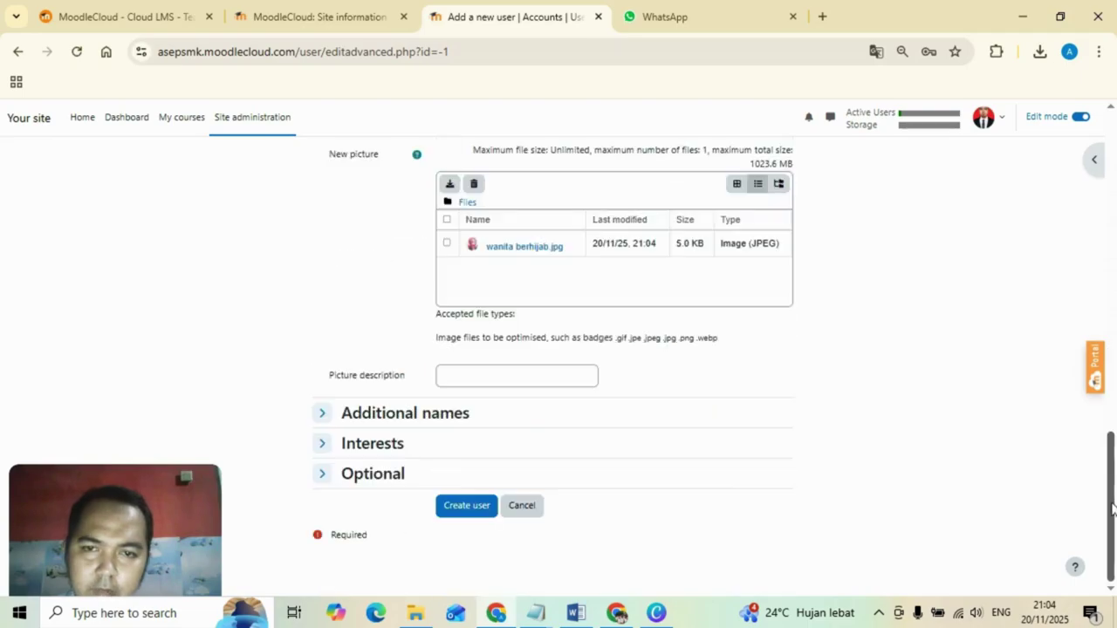
Create the second student account and let Chrome save its password with Simpan.
left_click(467, 506)
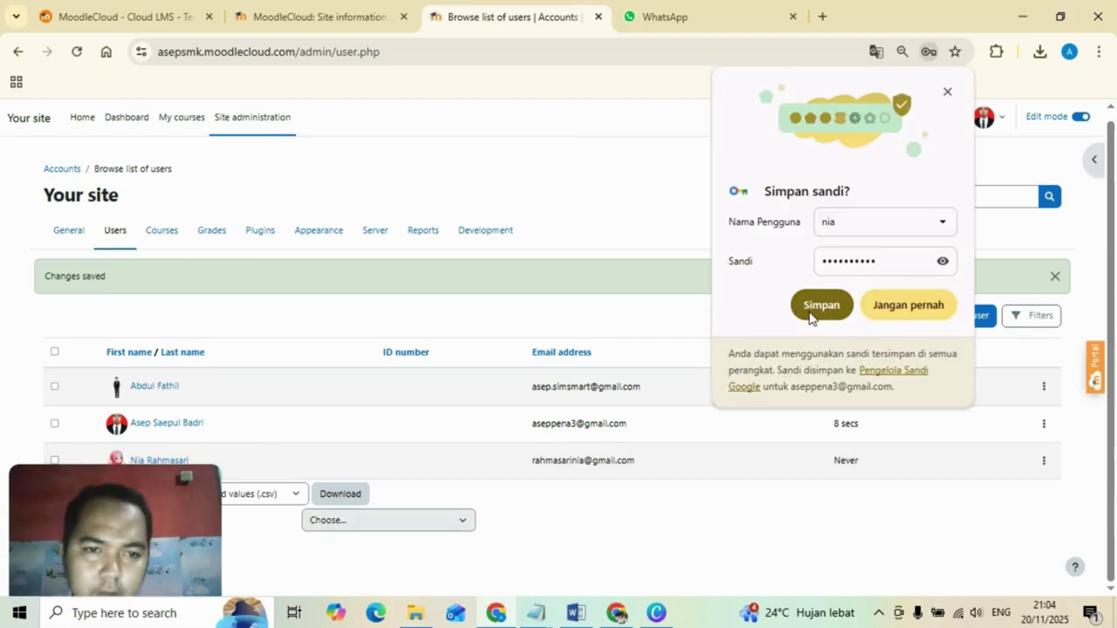
left_click(812, 309)
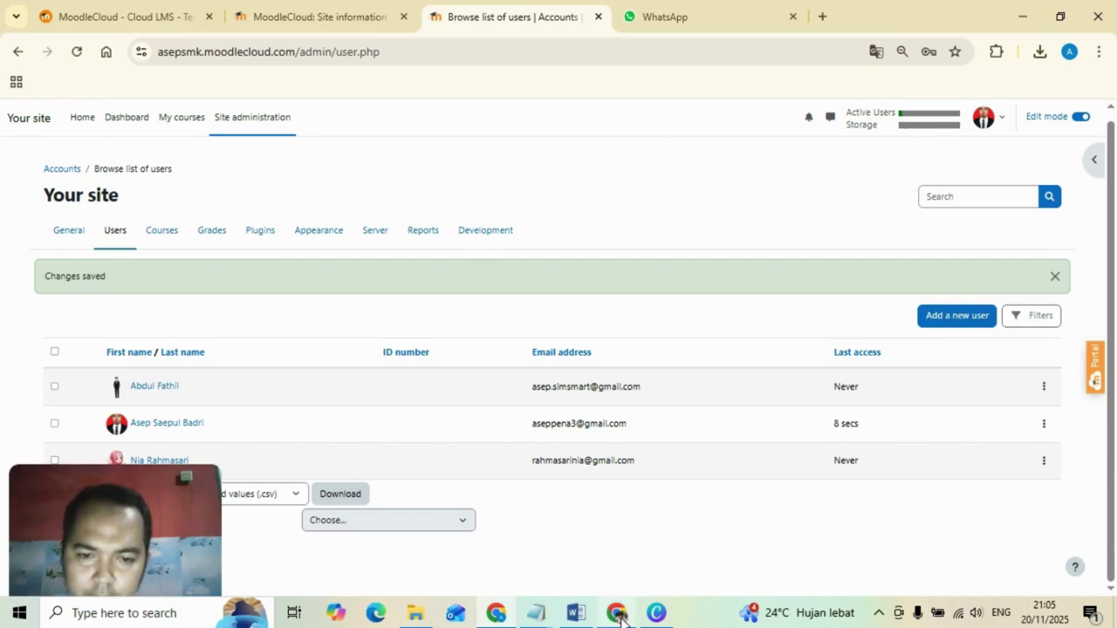
mouse_move(620, 616)
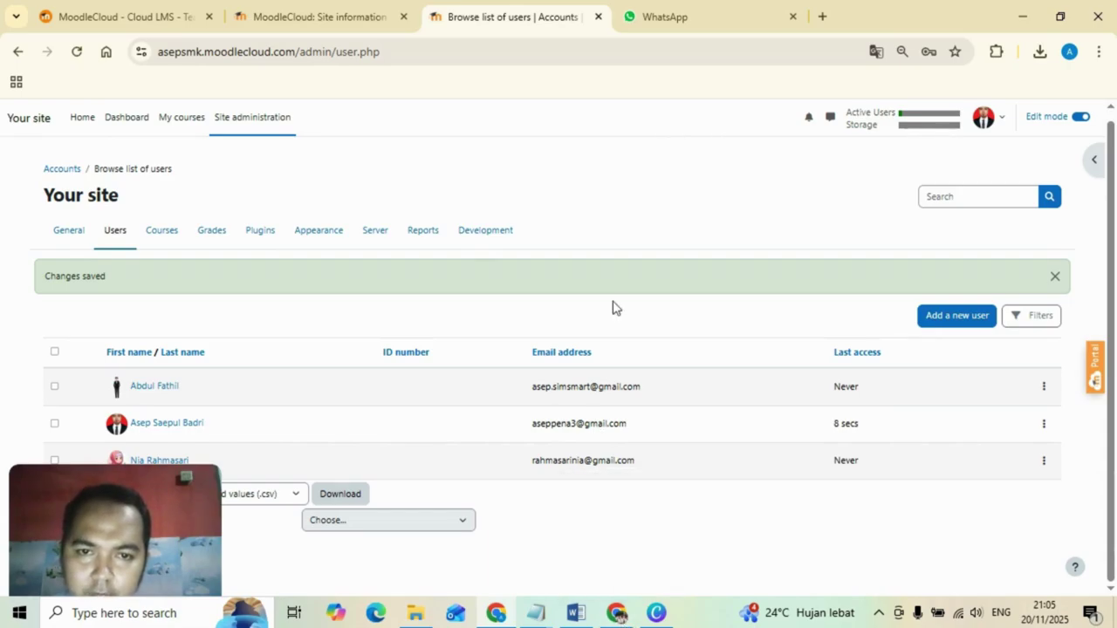
In the second Chrome window's login page, enter the first student's username.
left_click(621, 620)
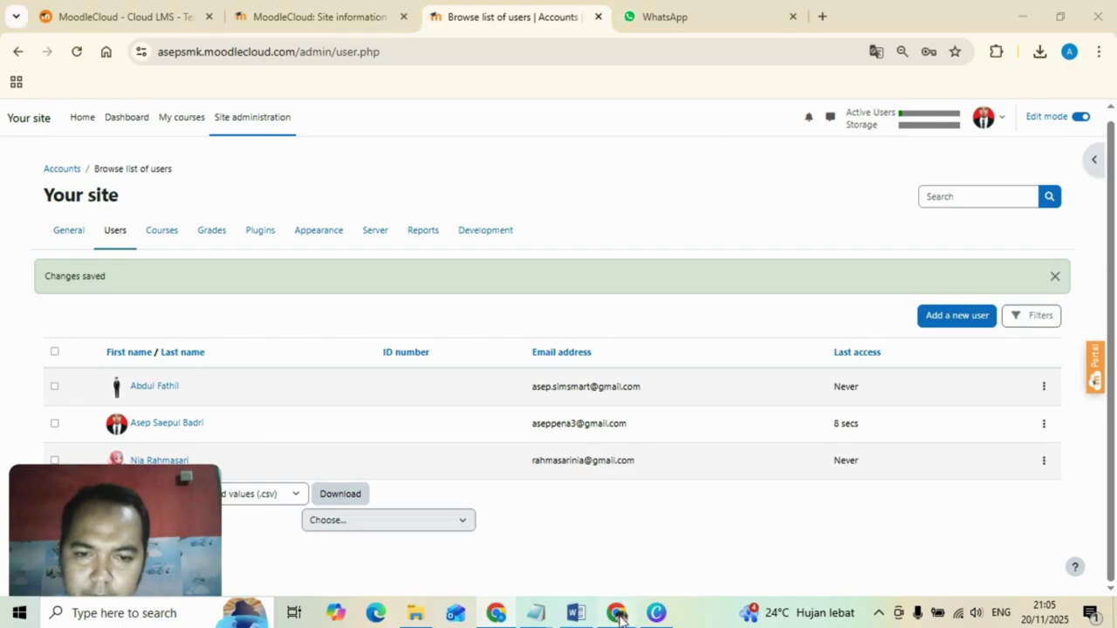
left_click(1019, 18)
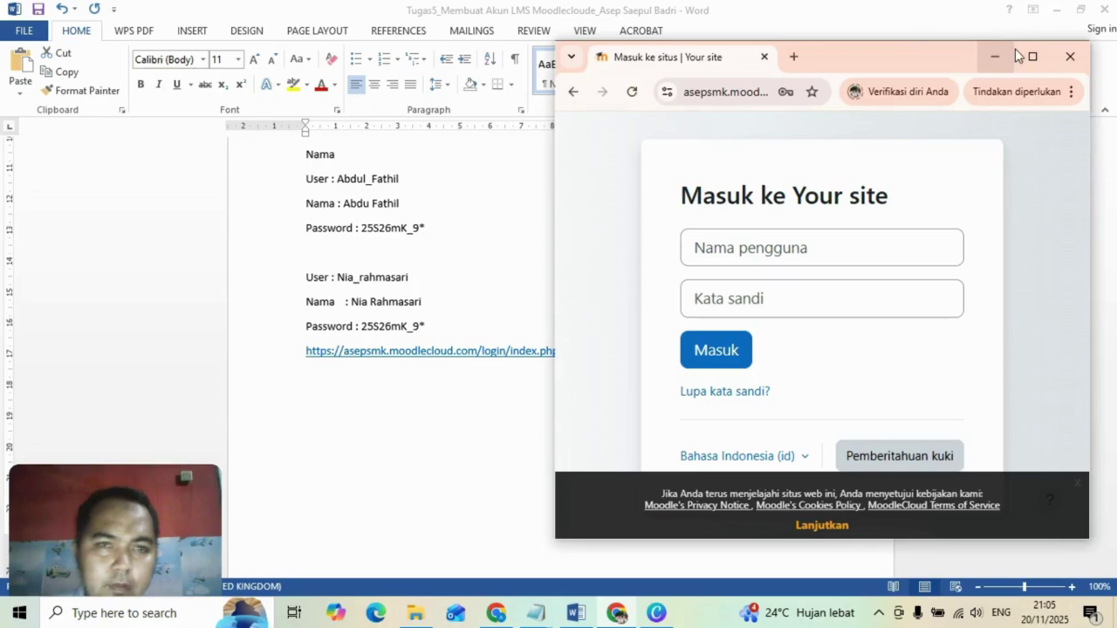
left_click_drag(880, 52, 859, 34)
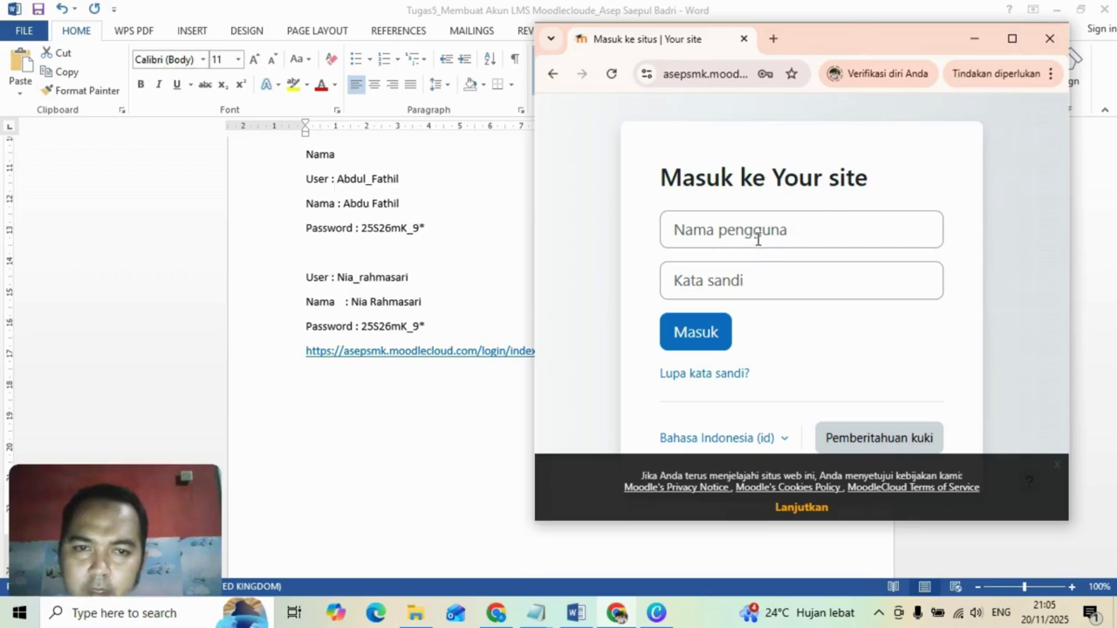
left_click(755, 233)
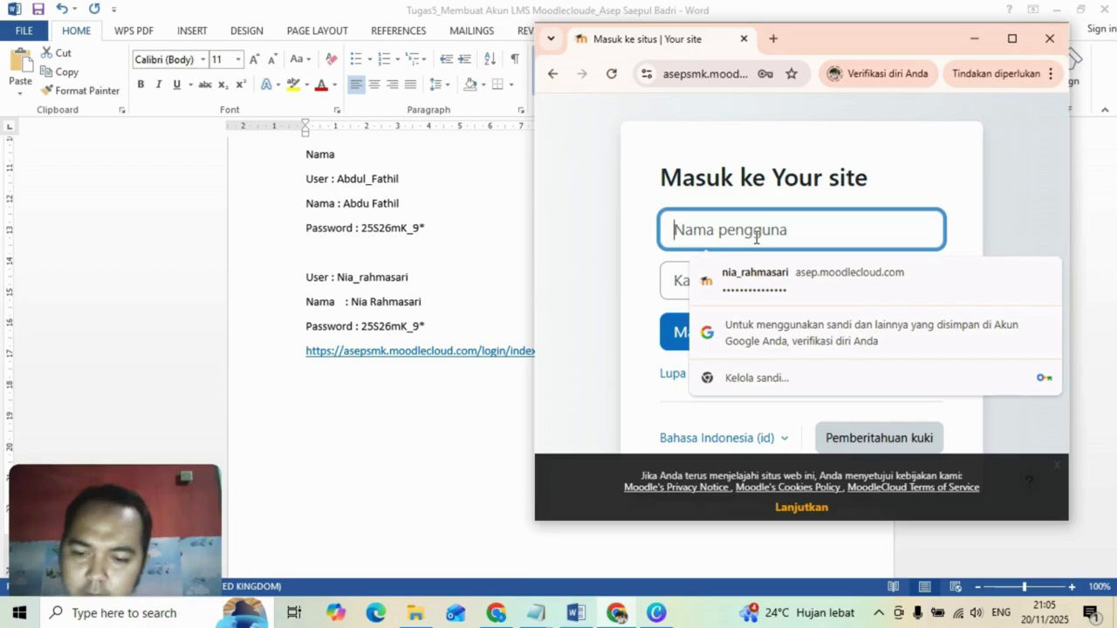
type("abdul")
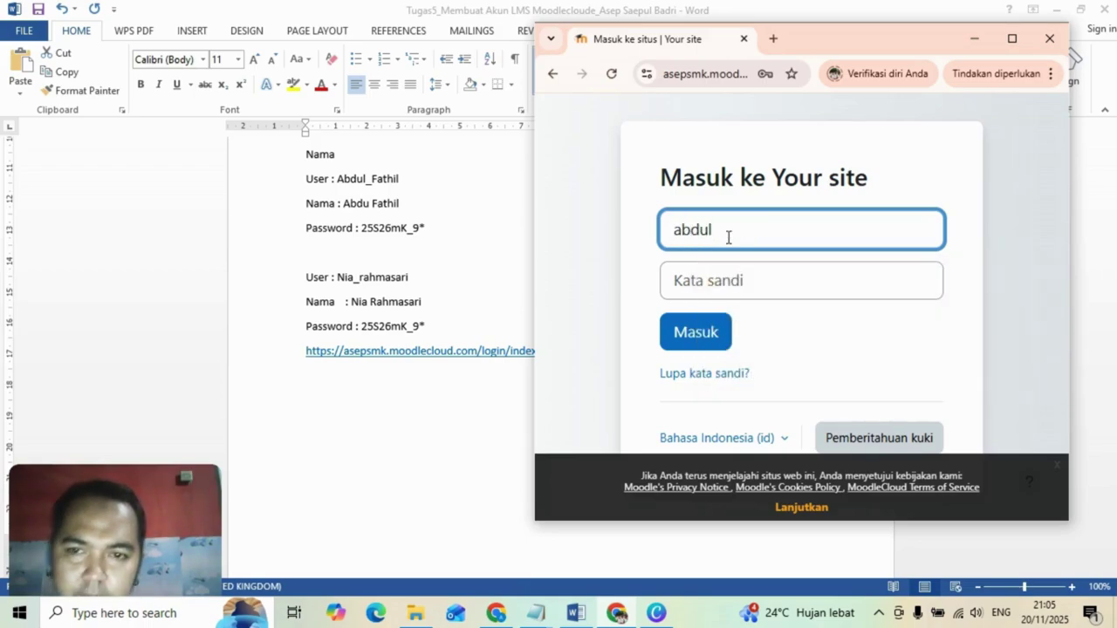
Paste the password from the Word notes, sign in with Masuk, and maximize the window.
left_click(364, 230)
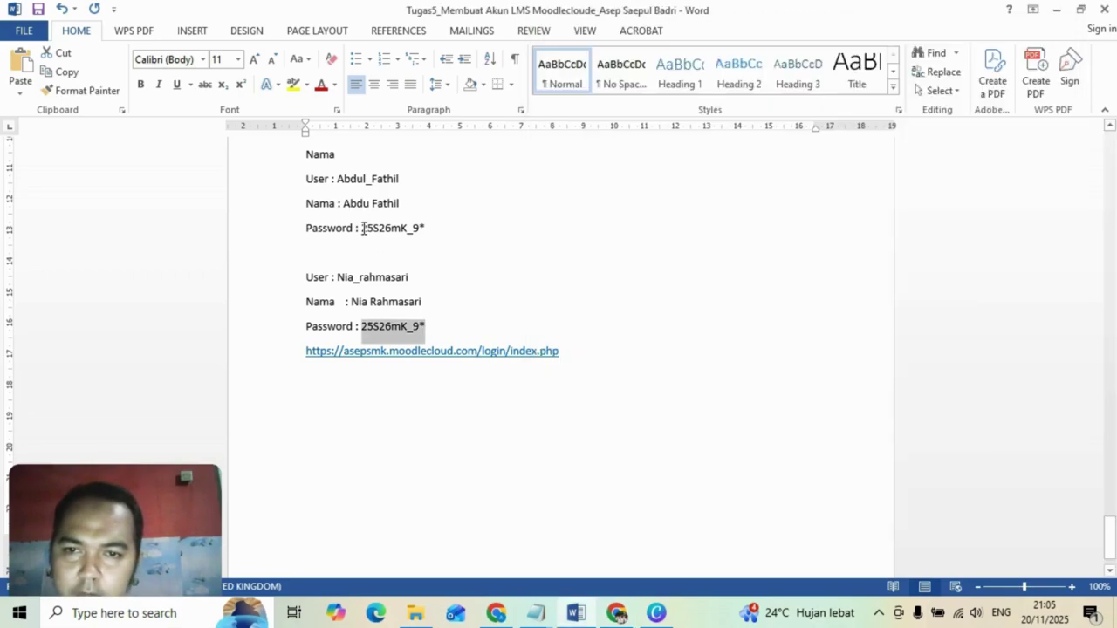
left_click_drag(362, 227, 427, 229)
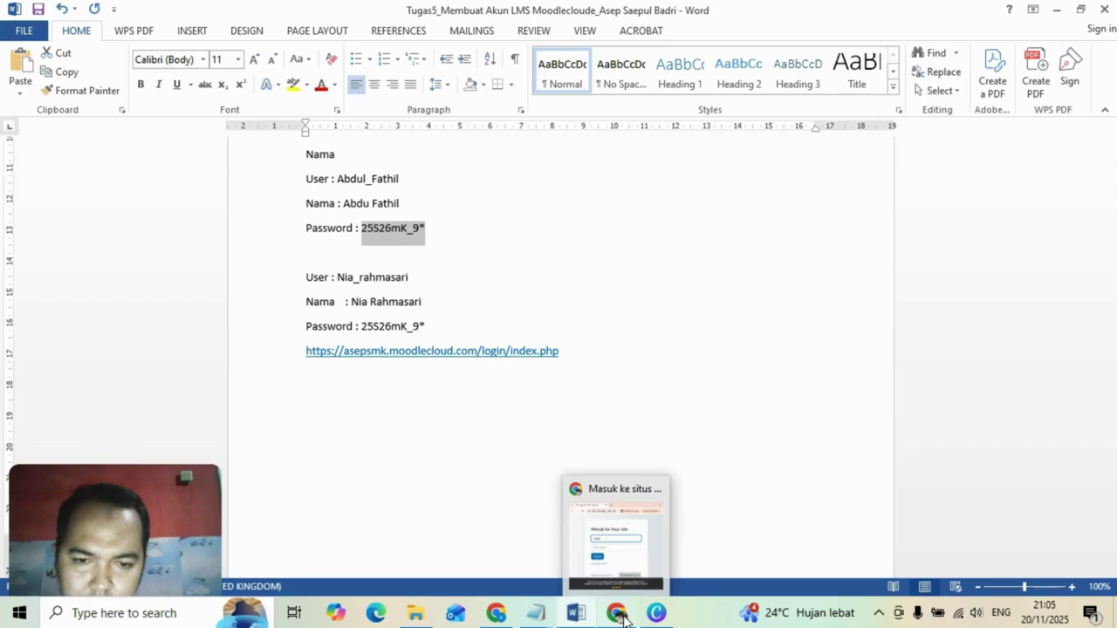
left_click(615, 532)
left_click(758, 280)
key("ctrl+v")
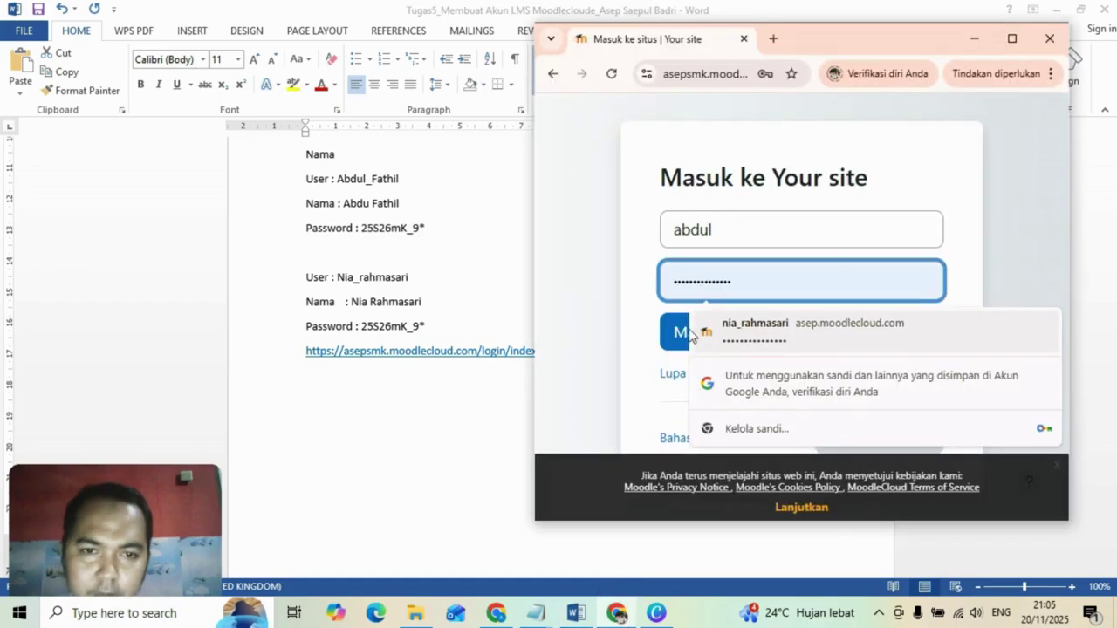
left_click(637, 301)
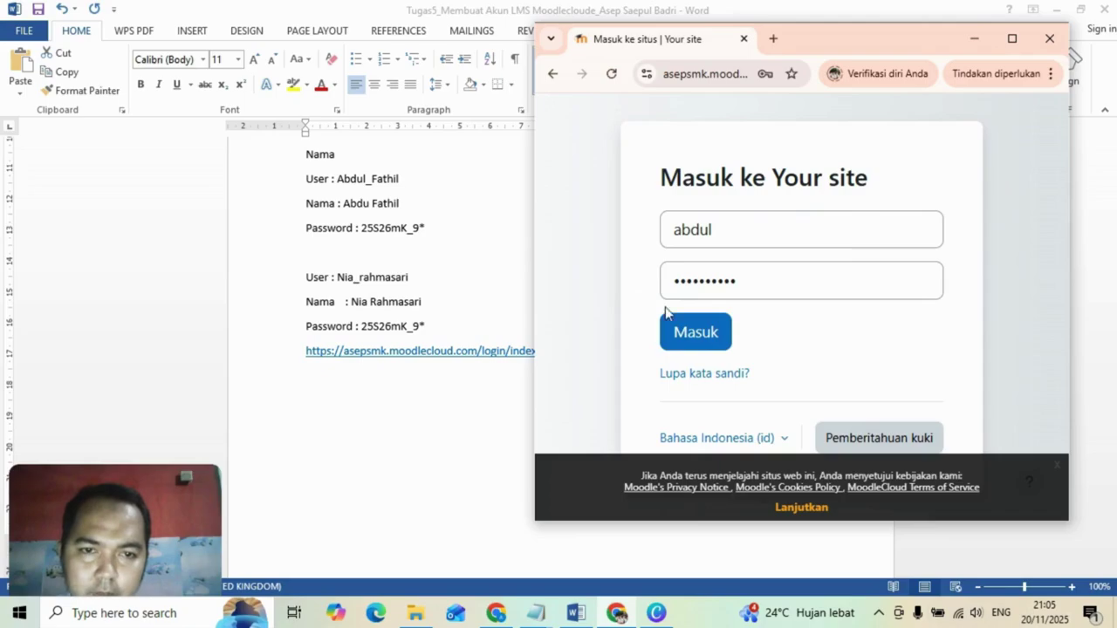
left_click(705, 333)
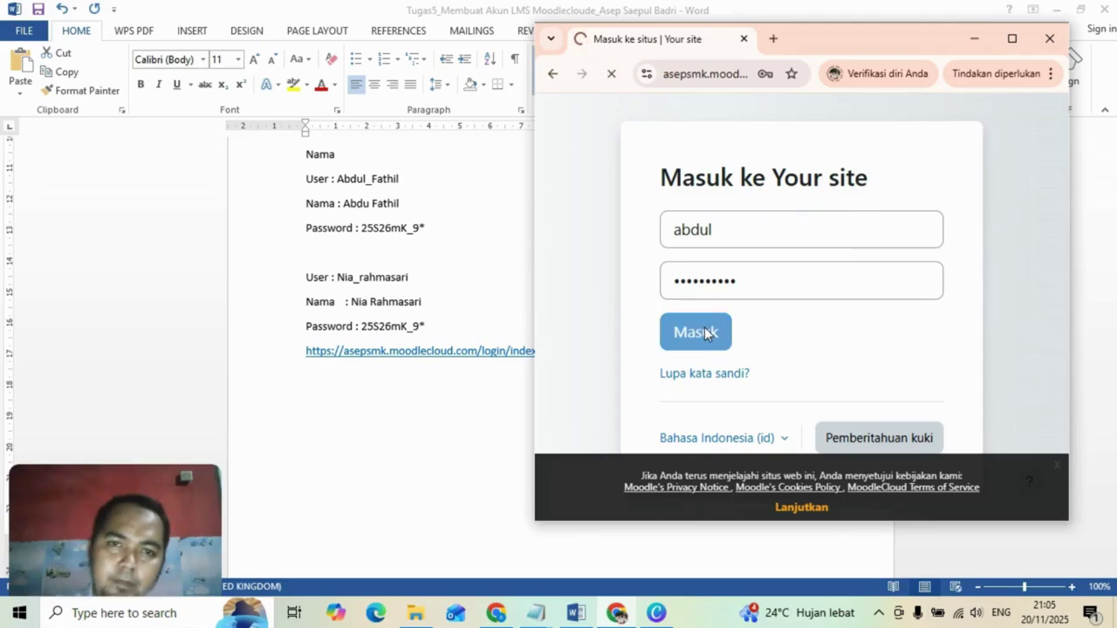
left_click(1011, 39)
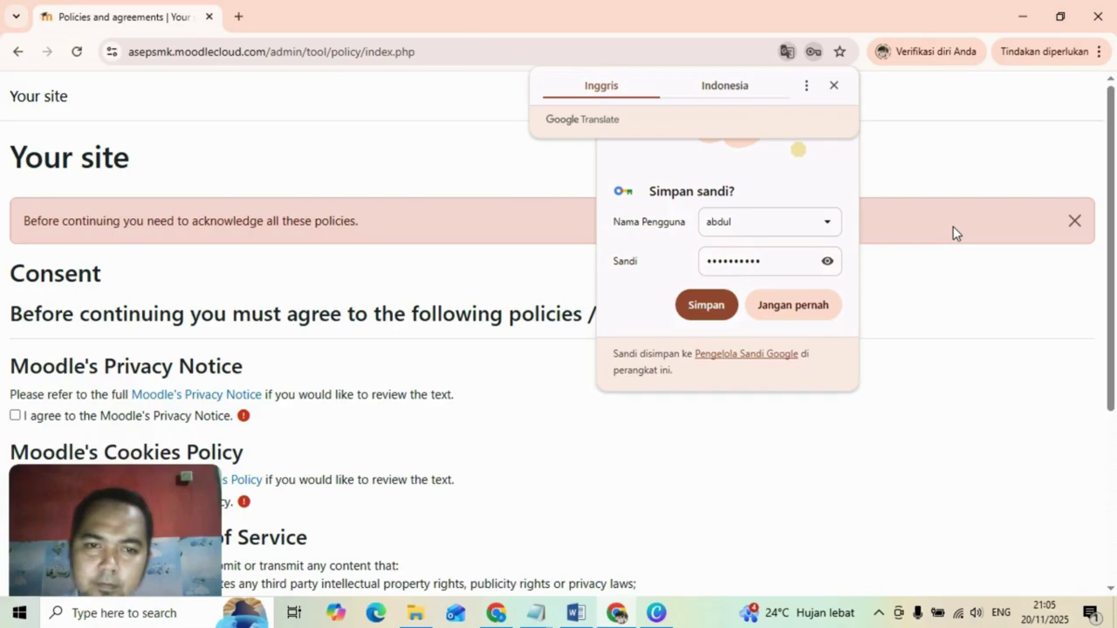
Save the login in the browser and dismiss the password-saved confirmation.
left_click(705, 305)
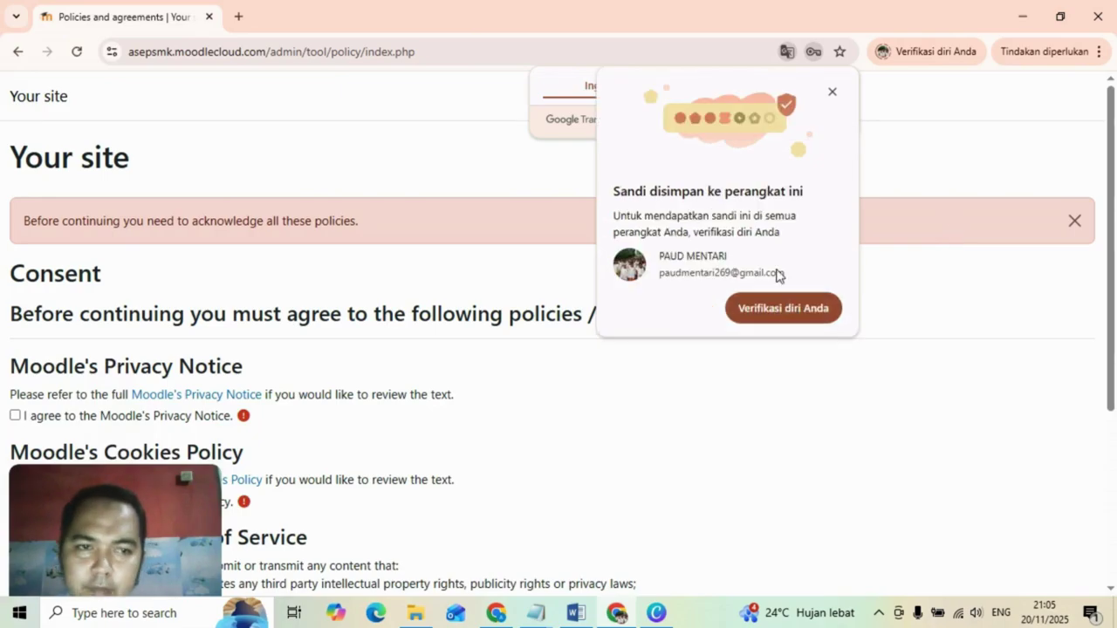
left_click(829, 94)
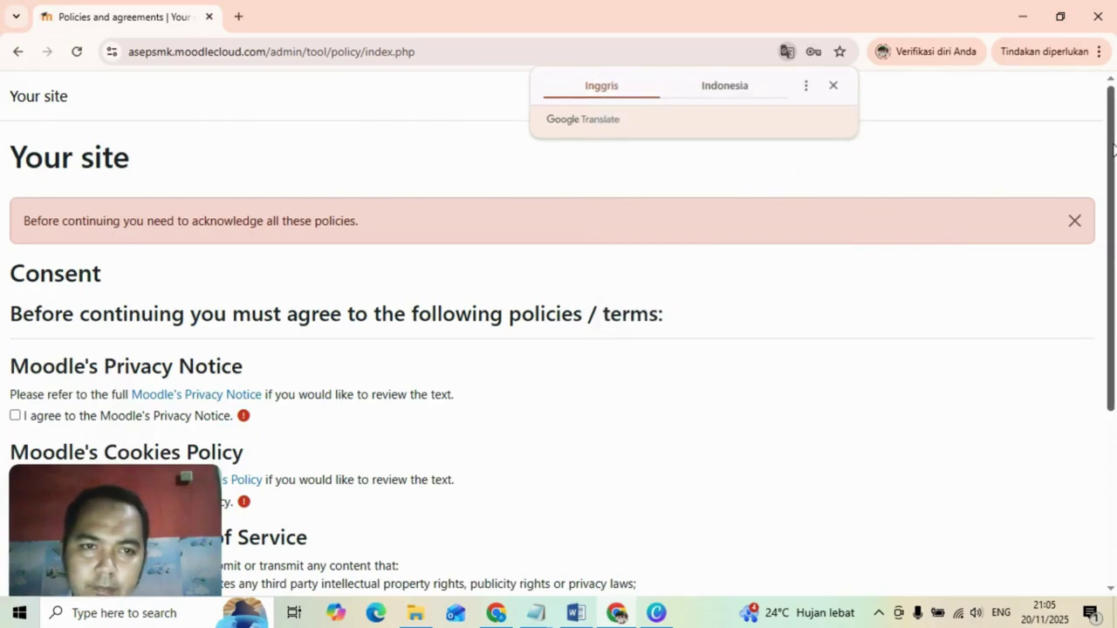
left_click_drag(1114, 148, 1114, 240)
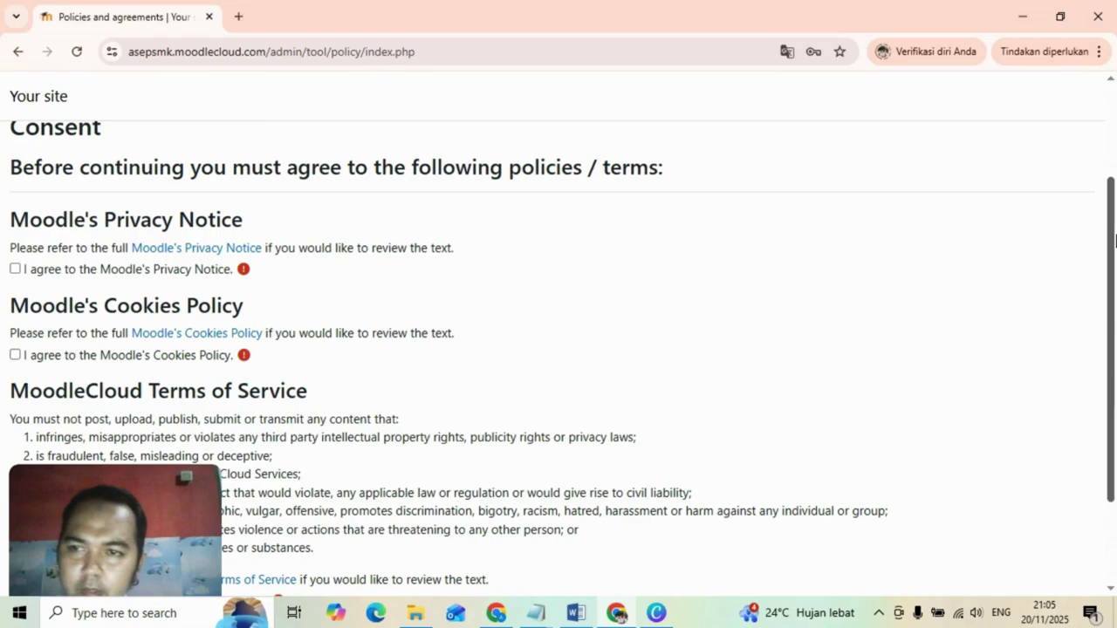
Agree to the Privacy Notice, Cookies Policy and MoodleCloud Terms of Service.
left_click(16, 271)
left_click(15, 355)
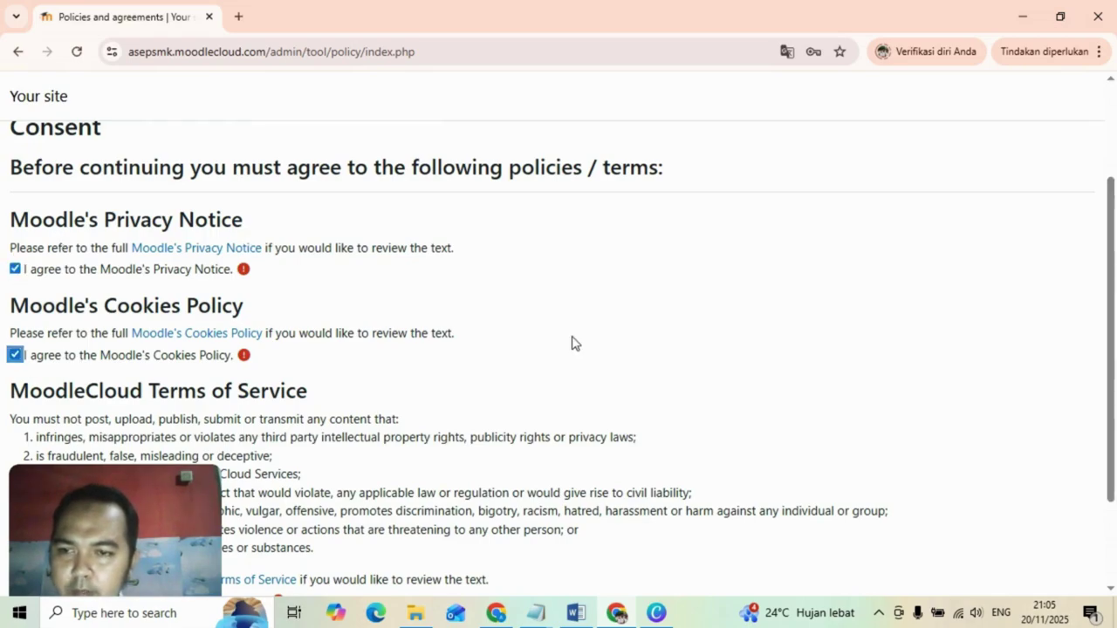
left_click_drag(1114, 283, 1114, 364)
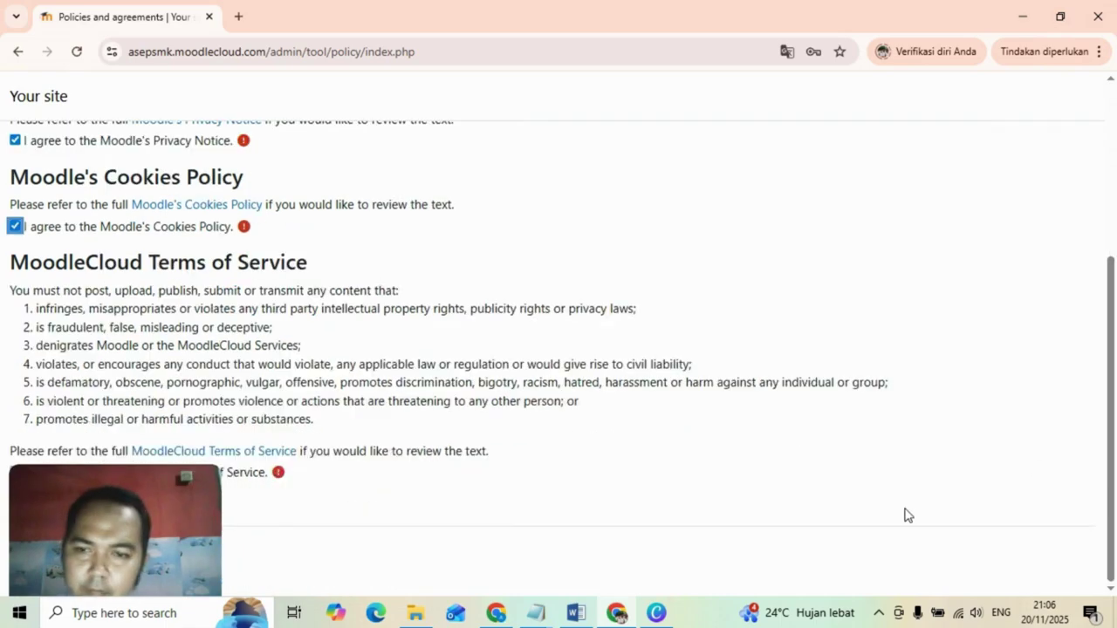
scroll(904, 516, "down", 5)
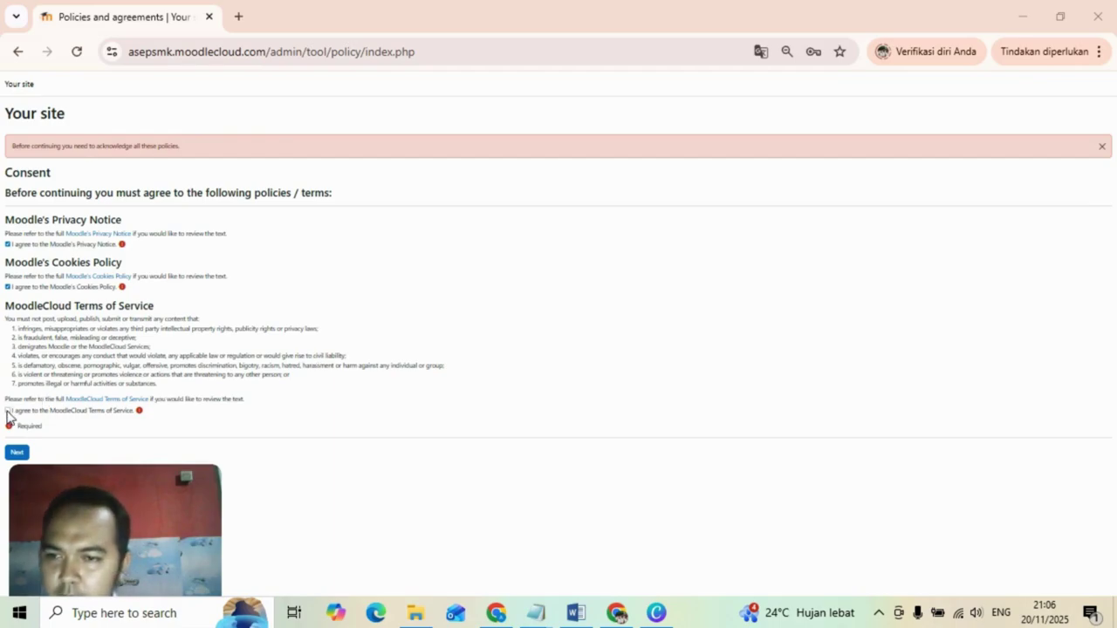
left_click(7, 411)
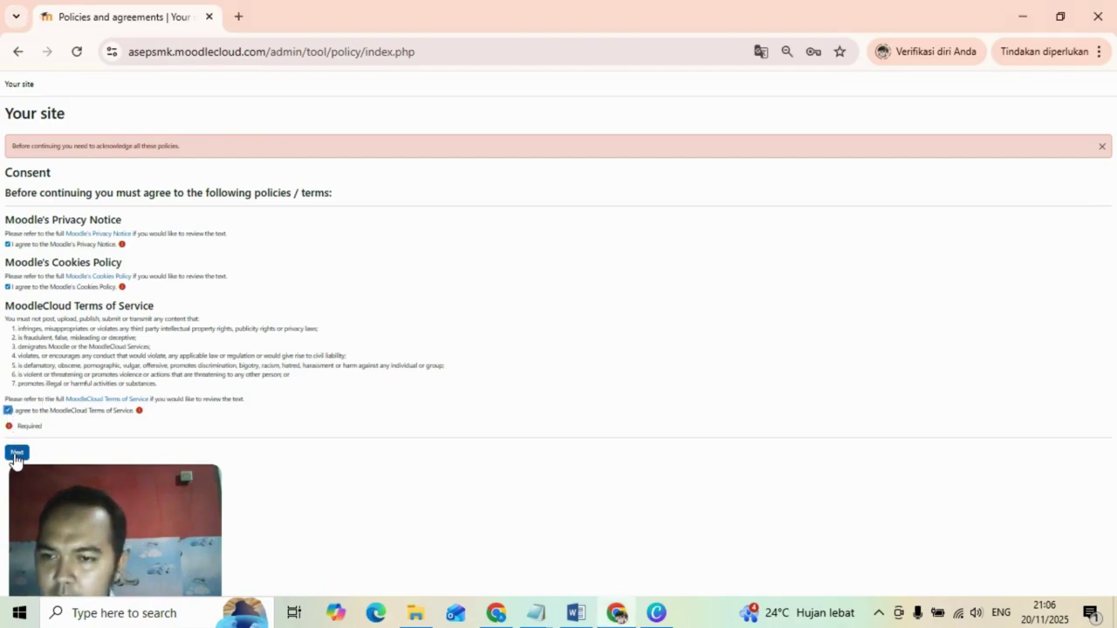
Submit the policy consent, then view My courses listing Kelas 11 and Starting with Moodle.
left_click(16, 454)
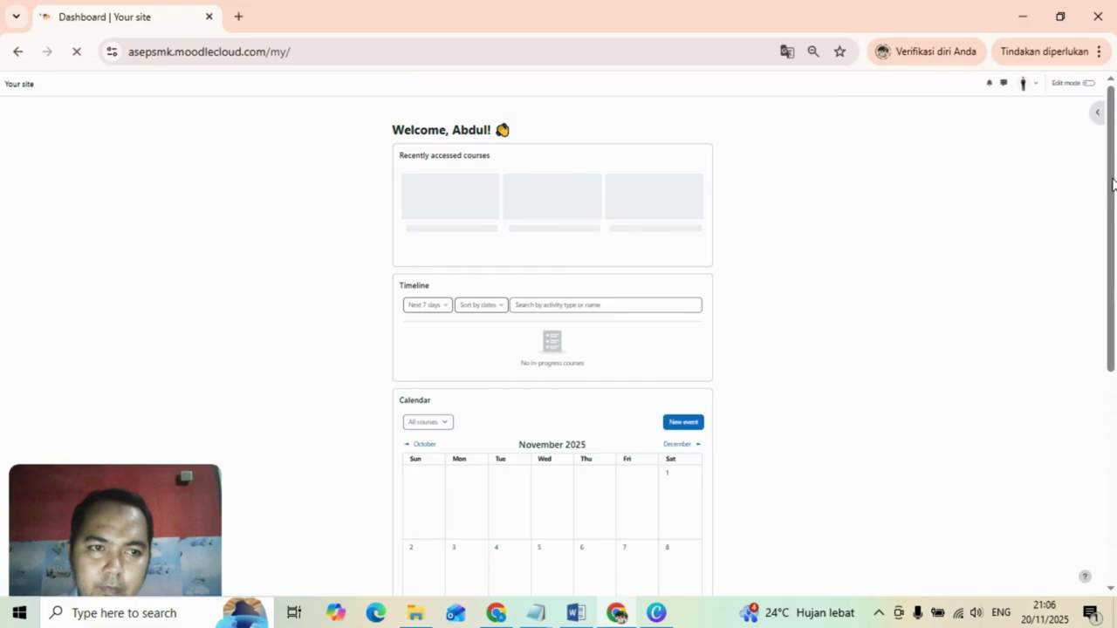
mouse_move(1112, 183)
left_mouse_down()
mouse_move(1114, 229)
mouse_move(1114, 194)
left_mouse_up()
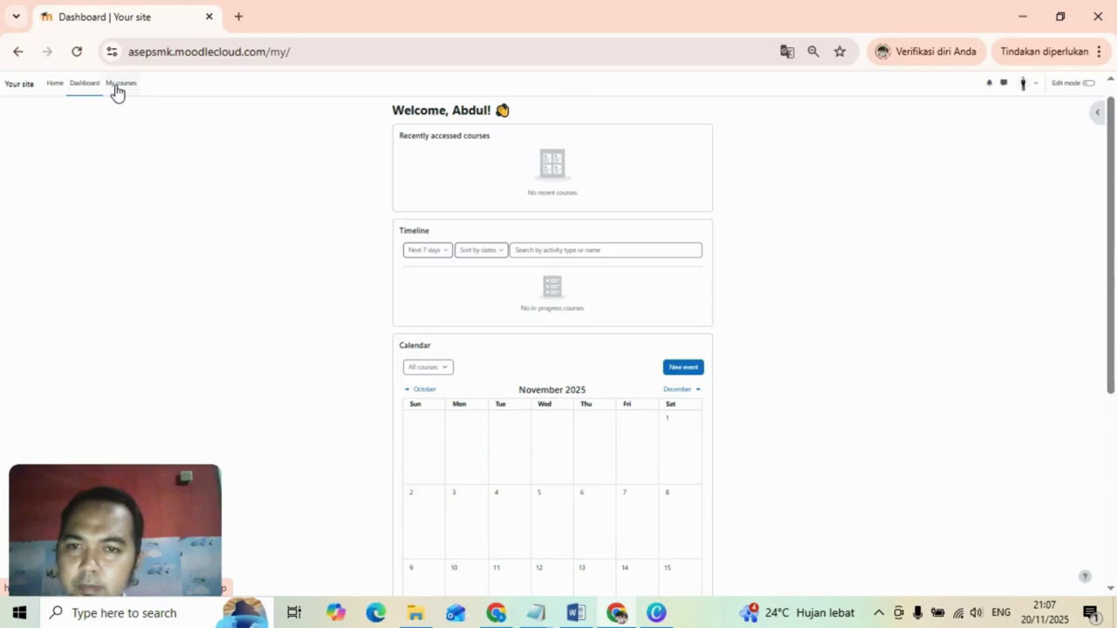
left_click(119, 85)
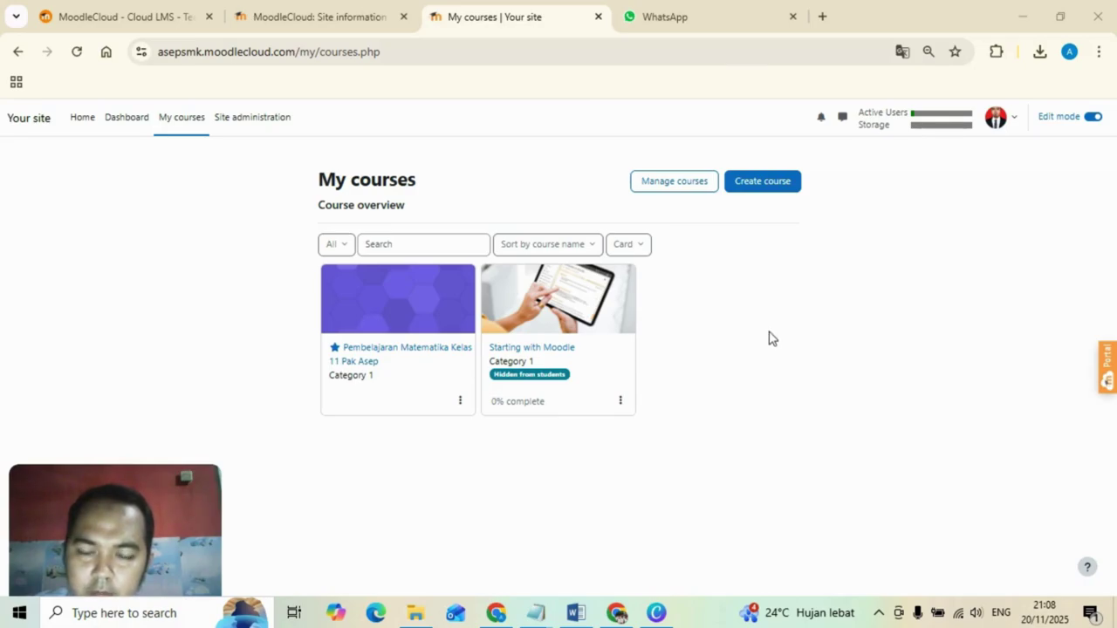
Go from the Kelas 11 mathematics course's Participants list to its Enrol users page.
left_click(434, 297)
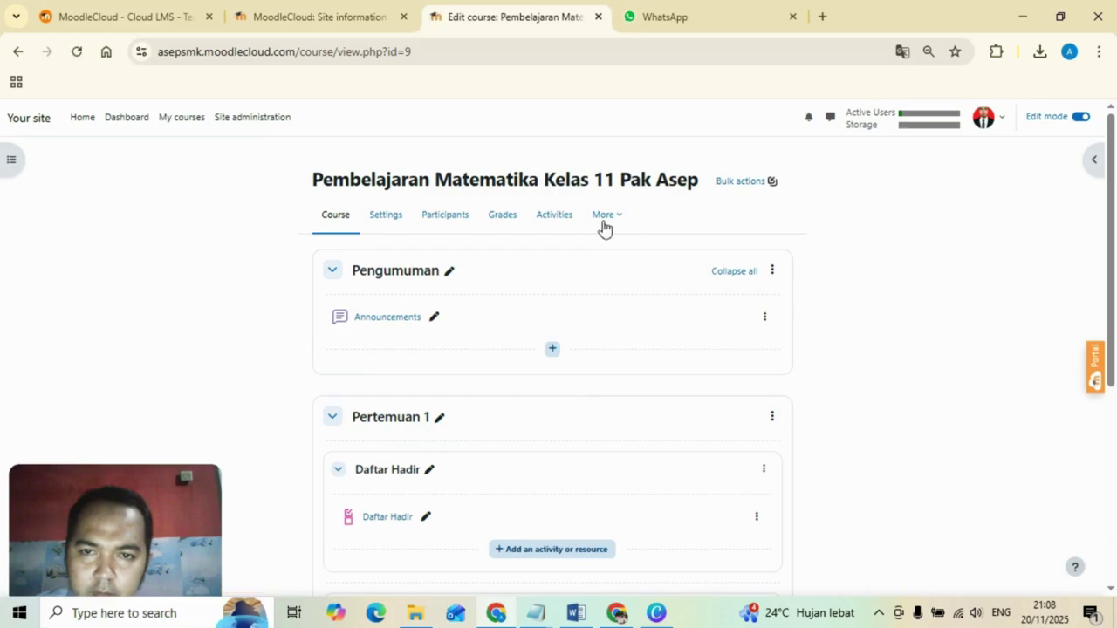
left_click(450, 222)
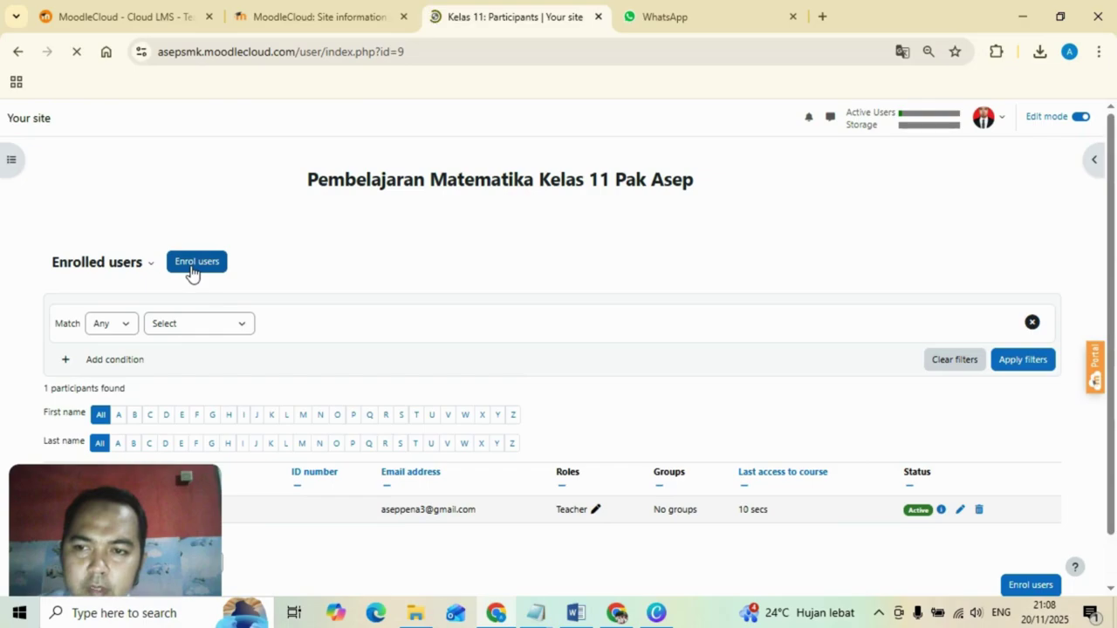
left_click(192, 263)
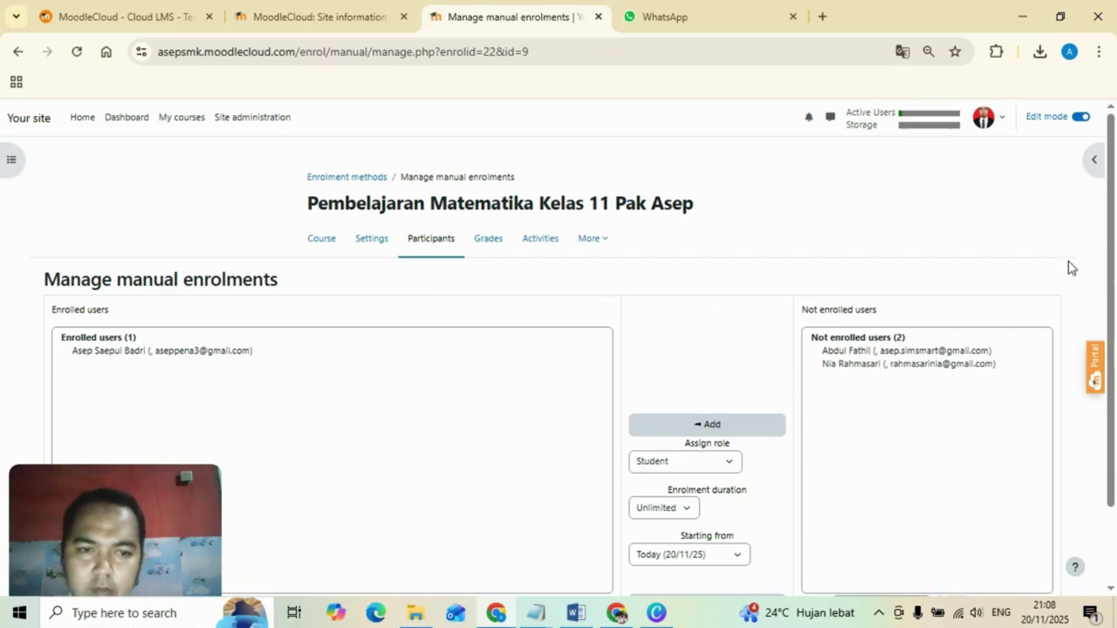
Enrol the two remaining not-enrolled users as Students, then return to the Kelas 11 course page.
left_click_drag(1115, 203, 1114, 337)
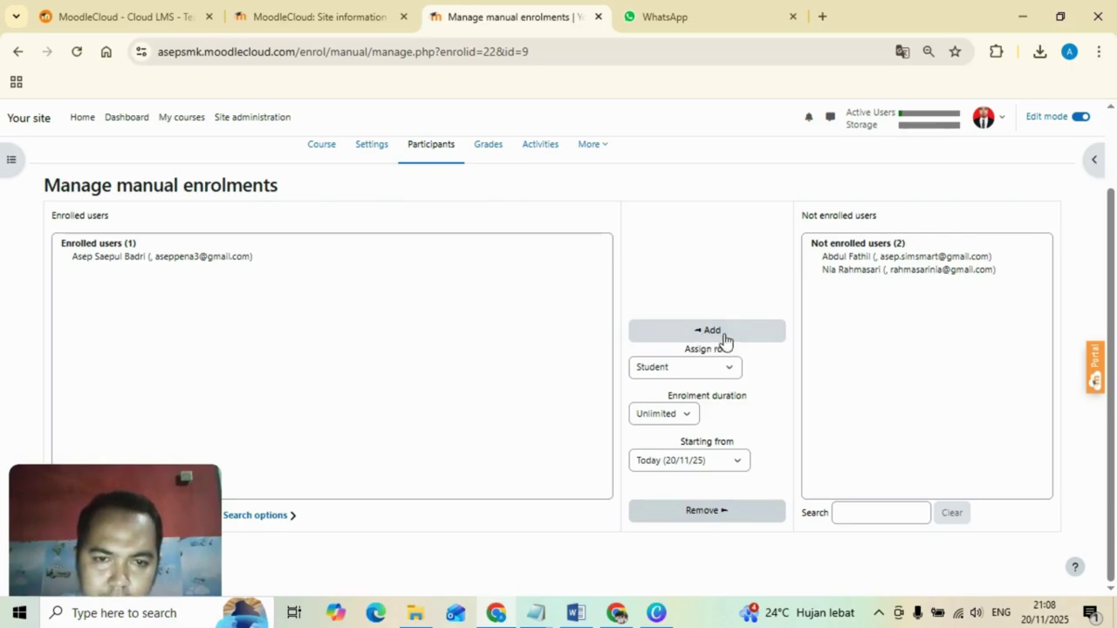
left_click(724, 339)
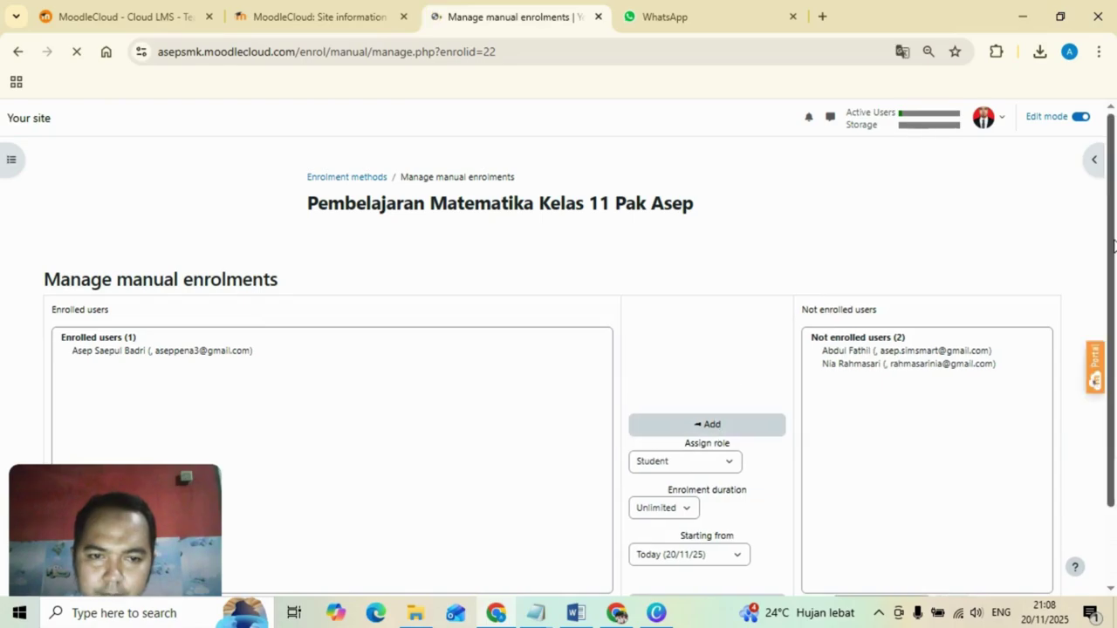
scroll(1114, 246, "down", 2)
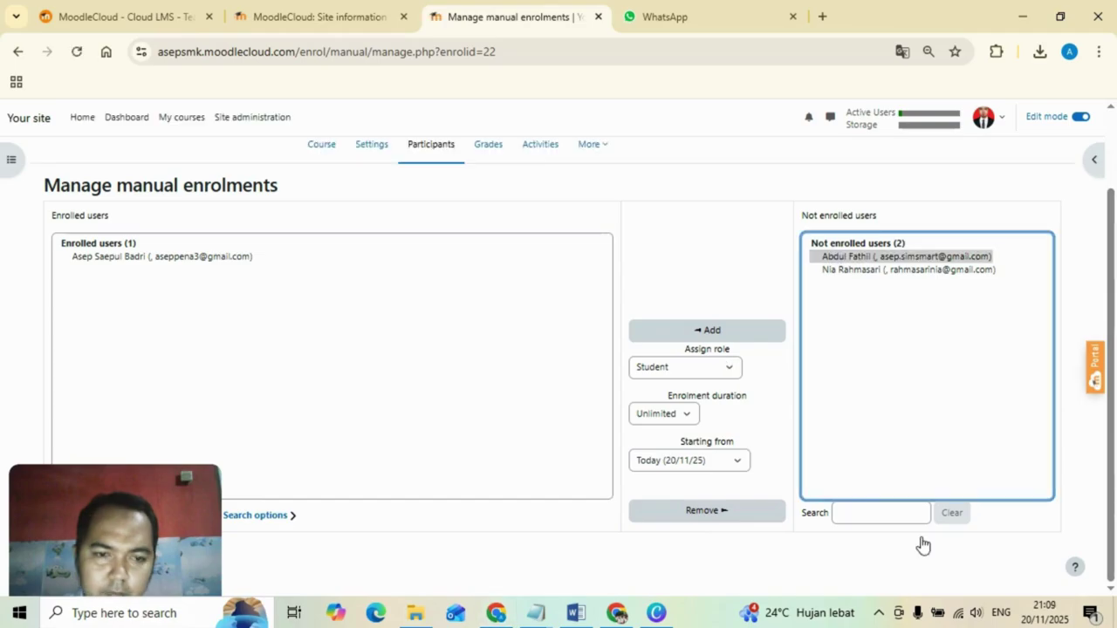
left_click(870, 261)
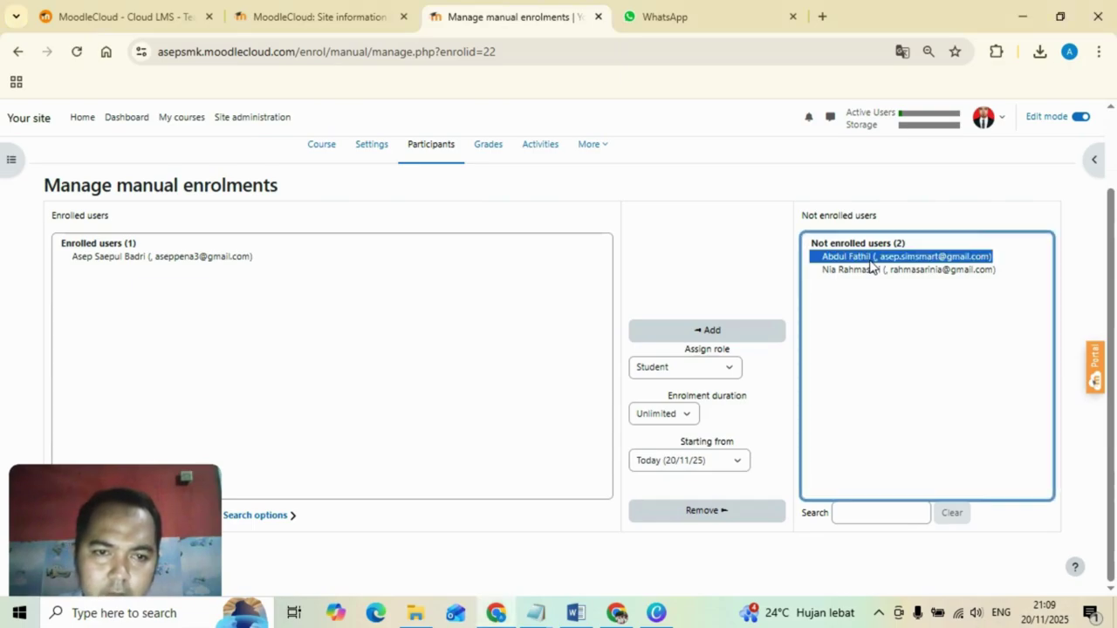
left_click(714, 332)
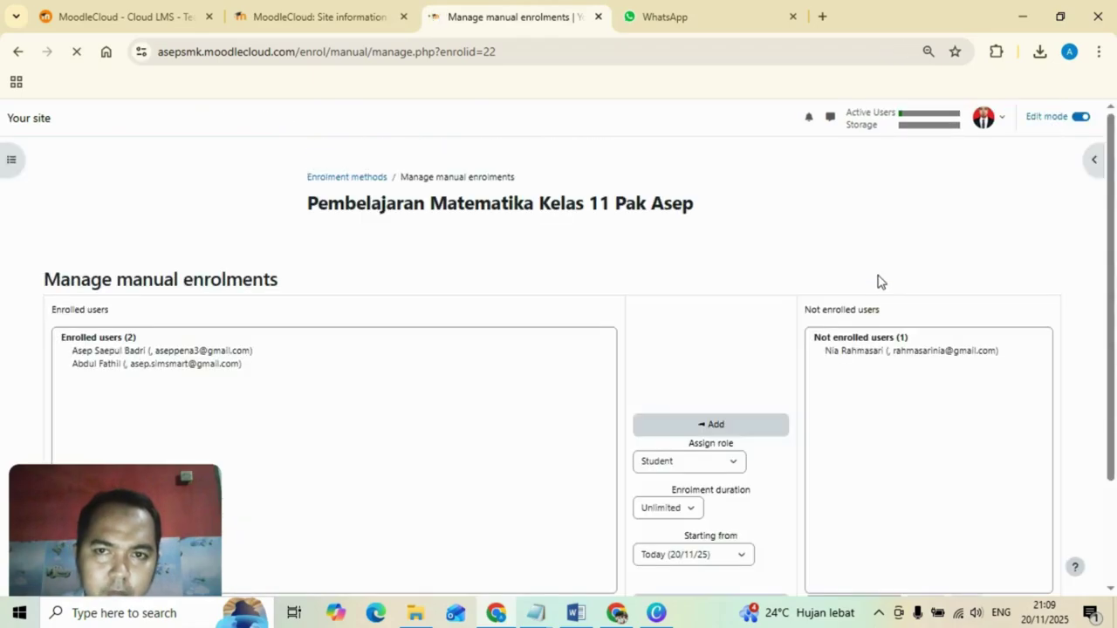
left_click(875, 352)
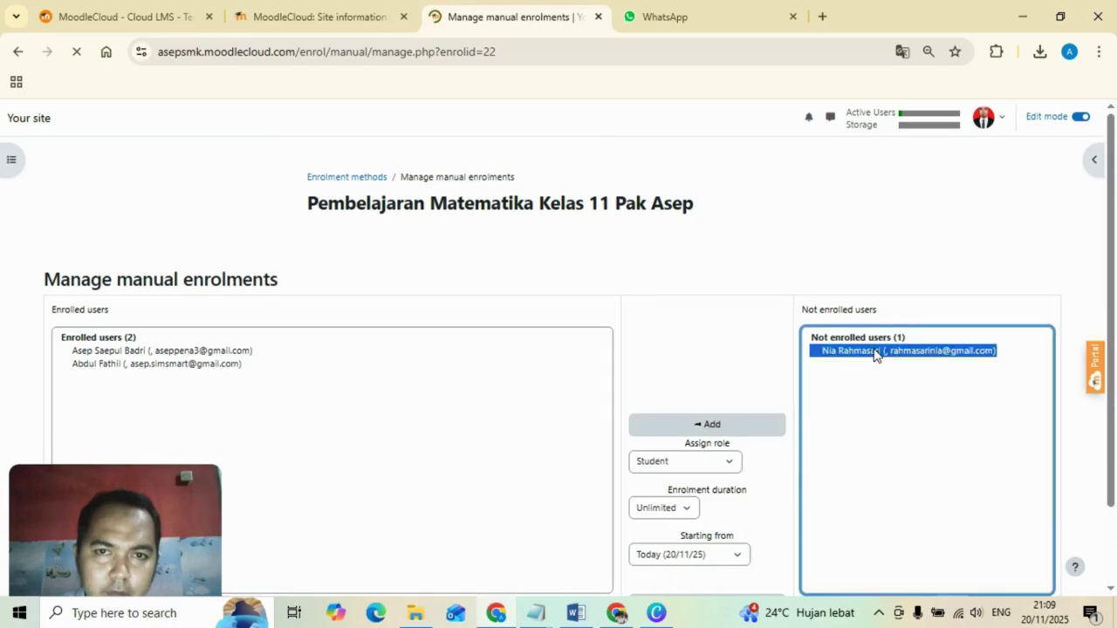
left_click(736, 428)
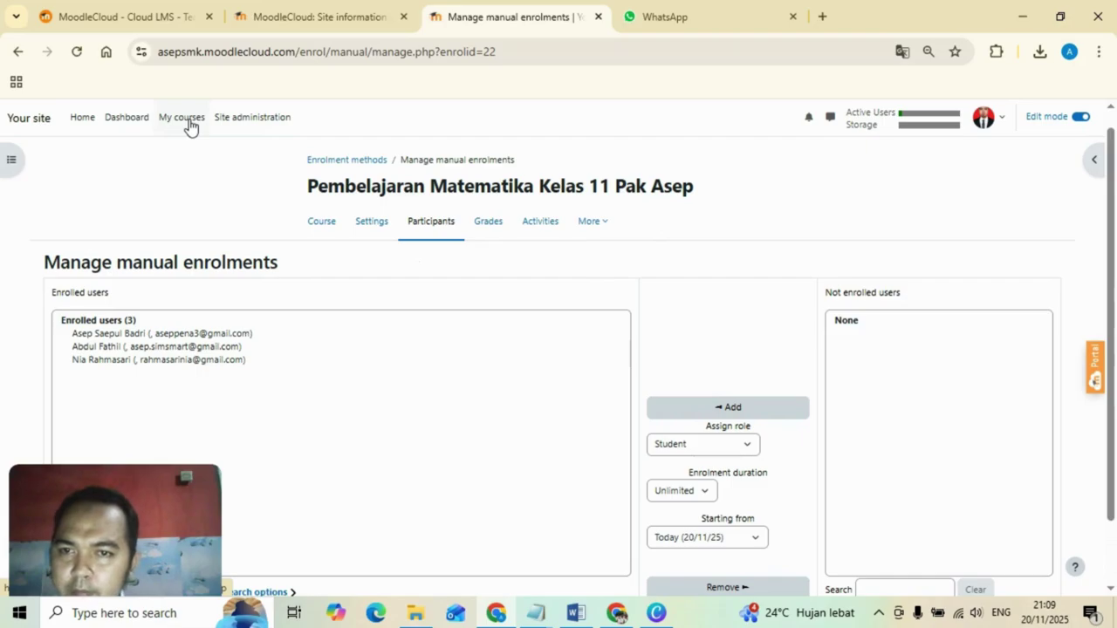
left_click(321, 227)
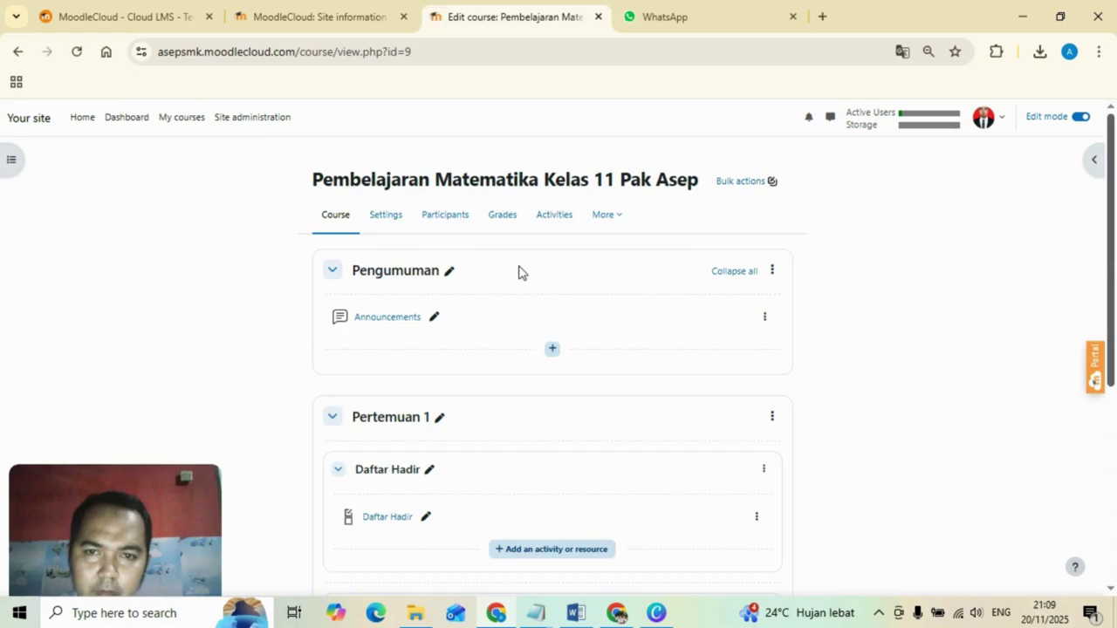
Check that the course Participants list now shows three enrolled users.
left_click(465, 226)
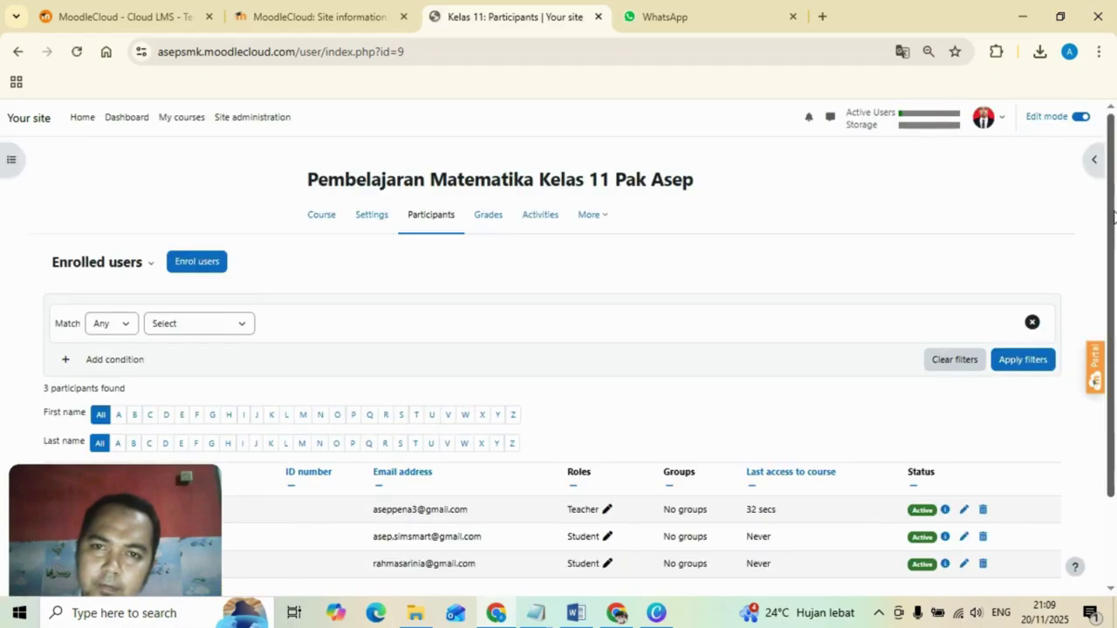
left_click_drag(1116, 216, 1116, 426)
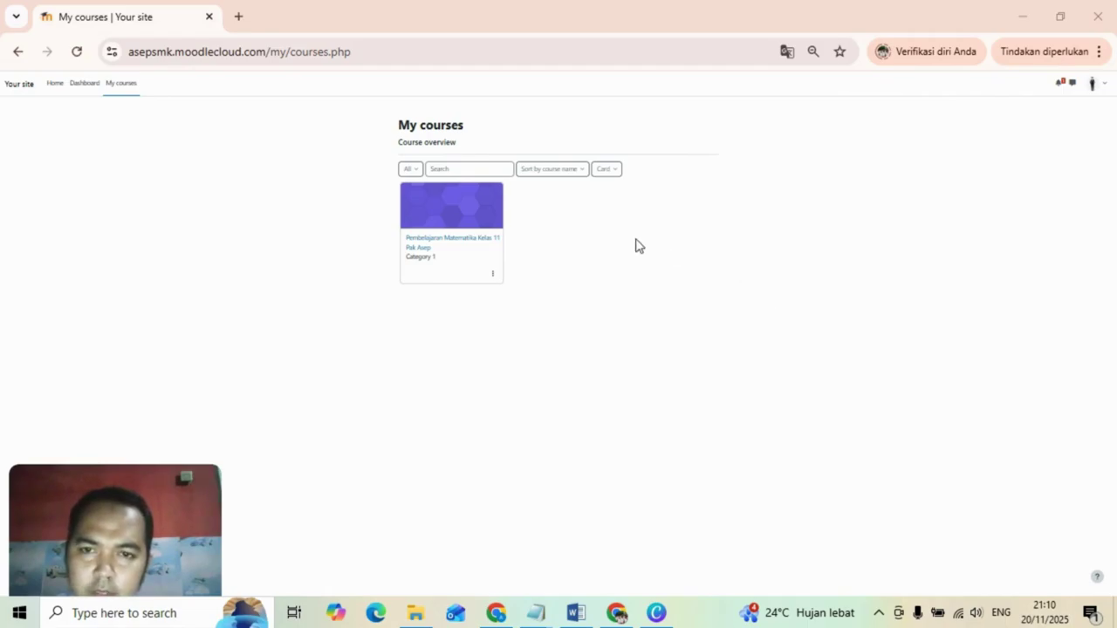
As the student, tick Hadir on the Kelas 11 Daftar Hadir checklist, reaching 100%.
left_click(445, 213)
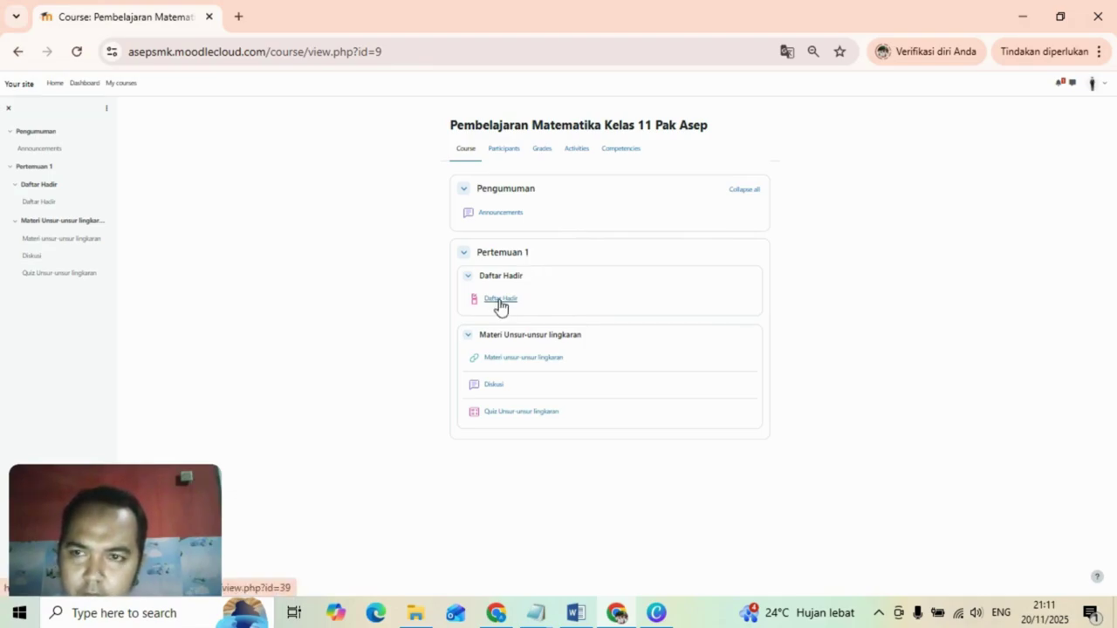
left_click(500, 299)
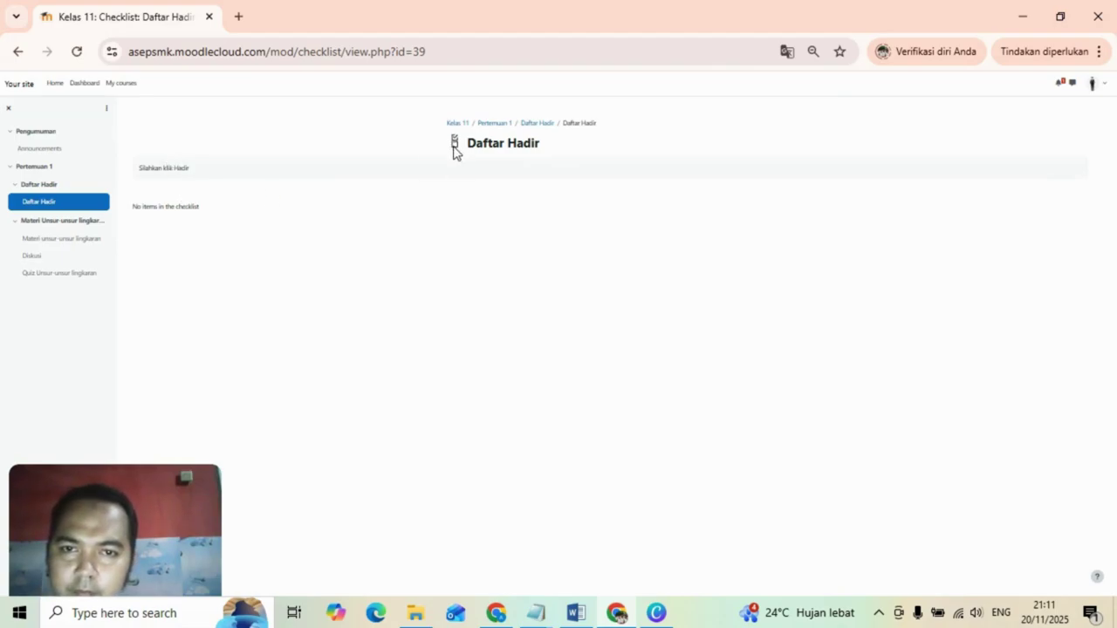
left_click(539, 123)
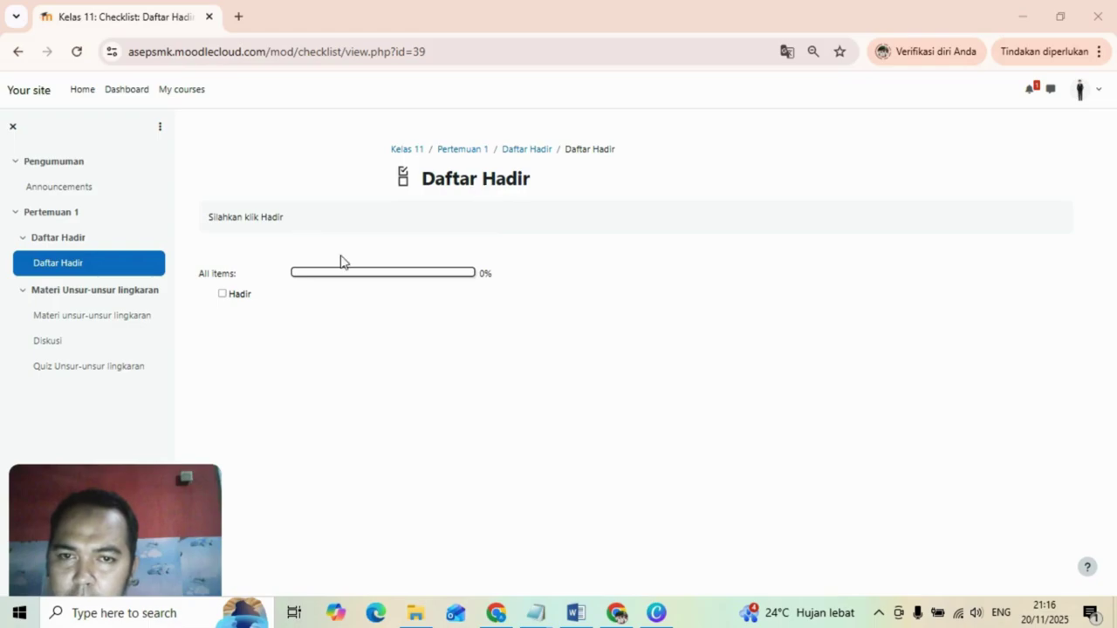
left_click(222, 295)
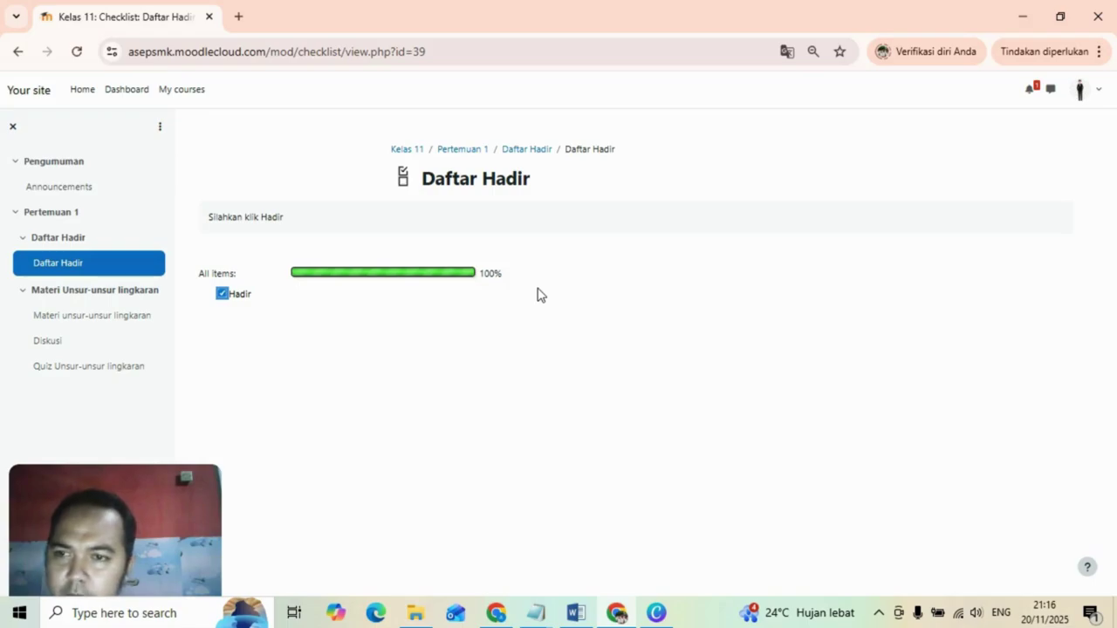
left_click(474, 152)
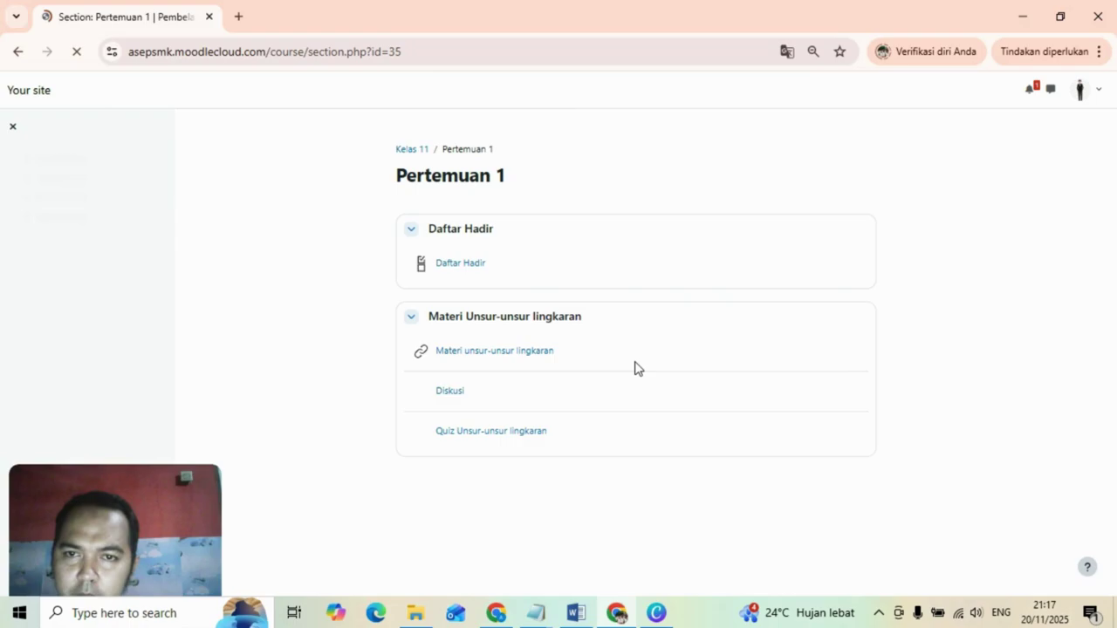
Follow the Materi unsur-unsur lingkaran resource link to the Unsur-unsur Lingkaran YouTube video.
left_click(483, 353)
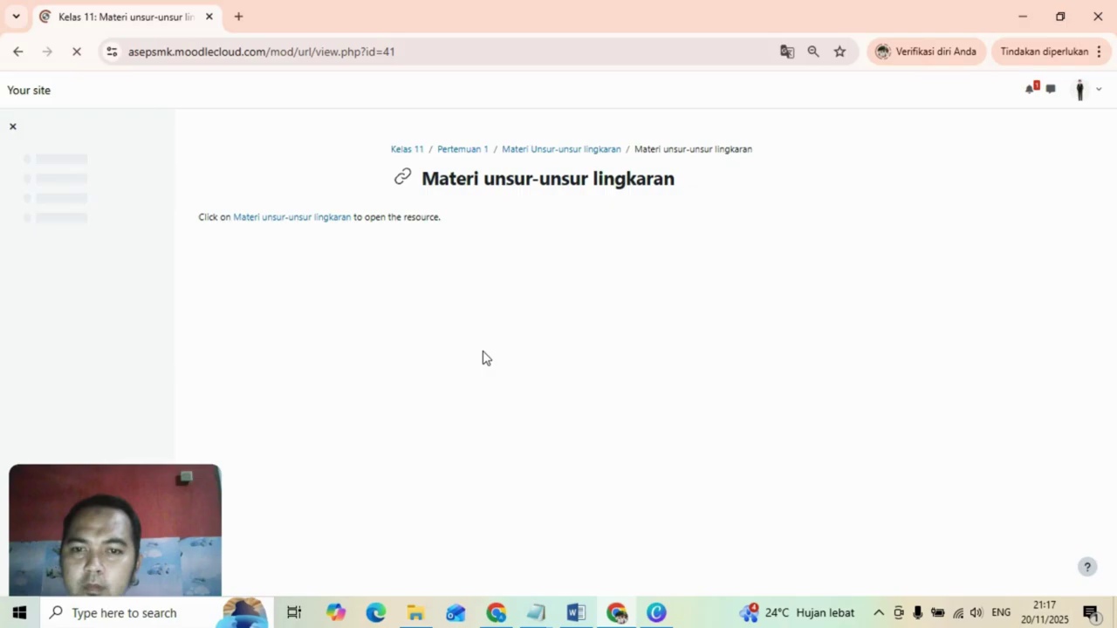
left_click(291, 218)
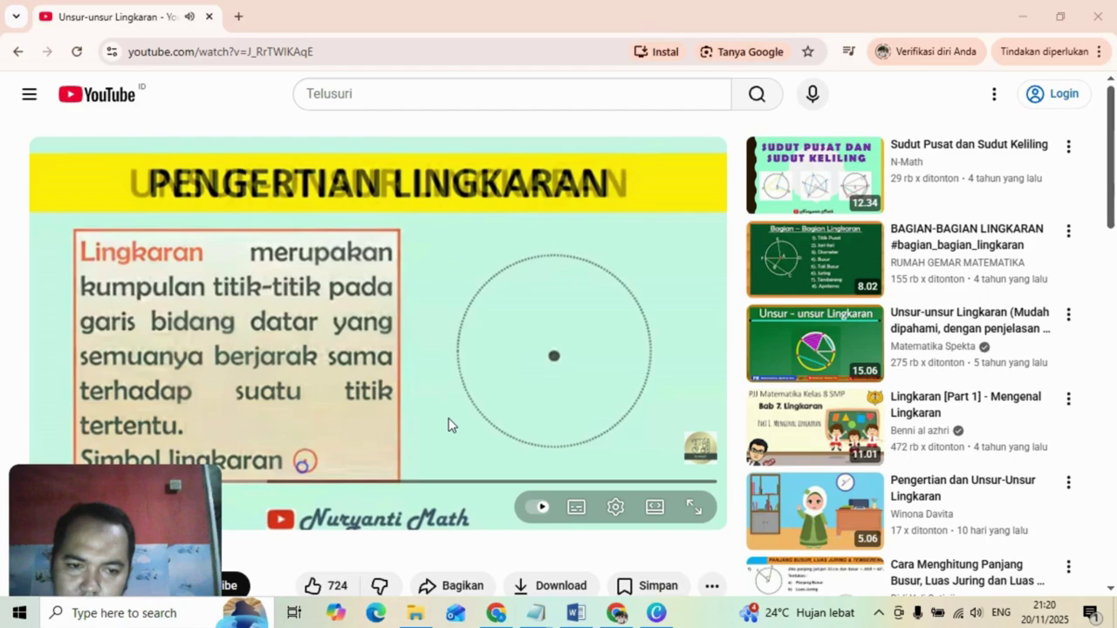
Pause the lesson video on its UNSUR-UNSUR LINGKARAN slide.
left_click(448, 425)
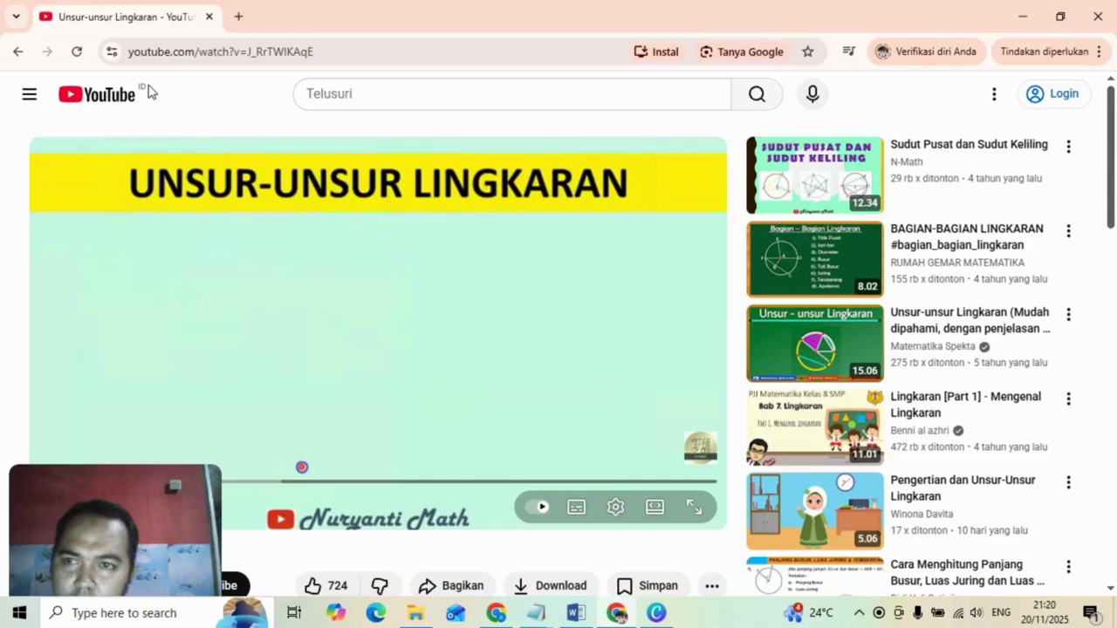
Return from YouTube to the Pertemuan 1 section and enter its Diskusi forum.
left_click(20, 53)
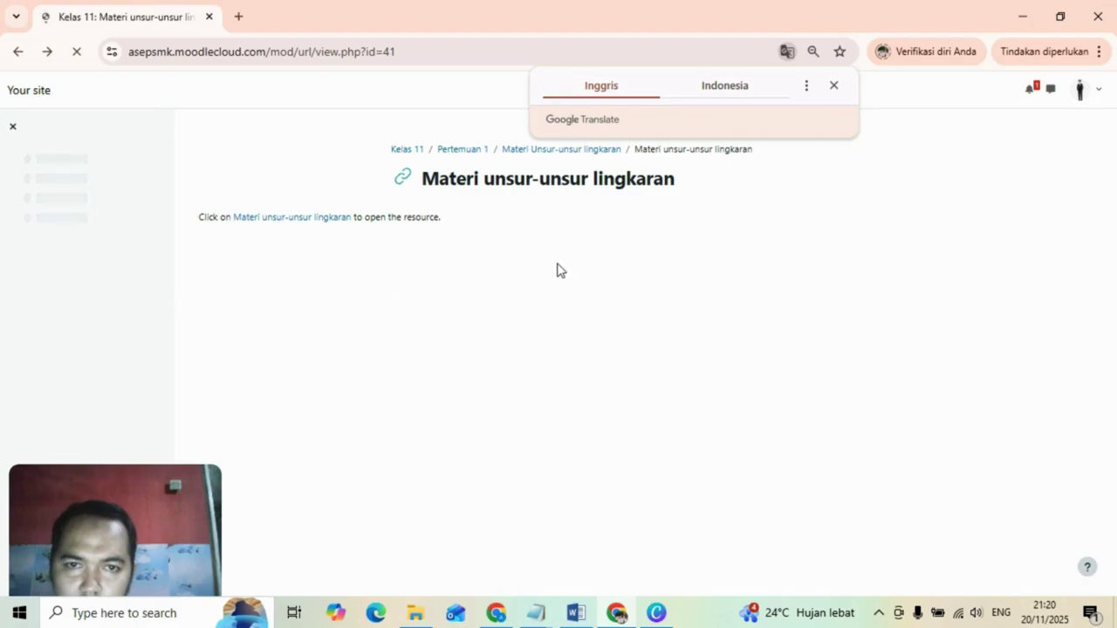
left_click(479, 153)
left_click(479, 152)
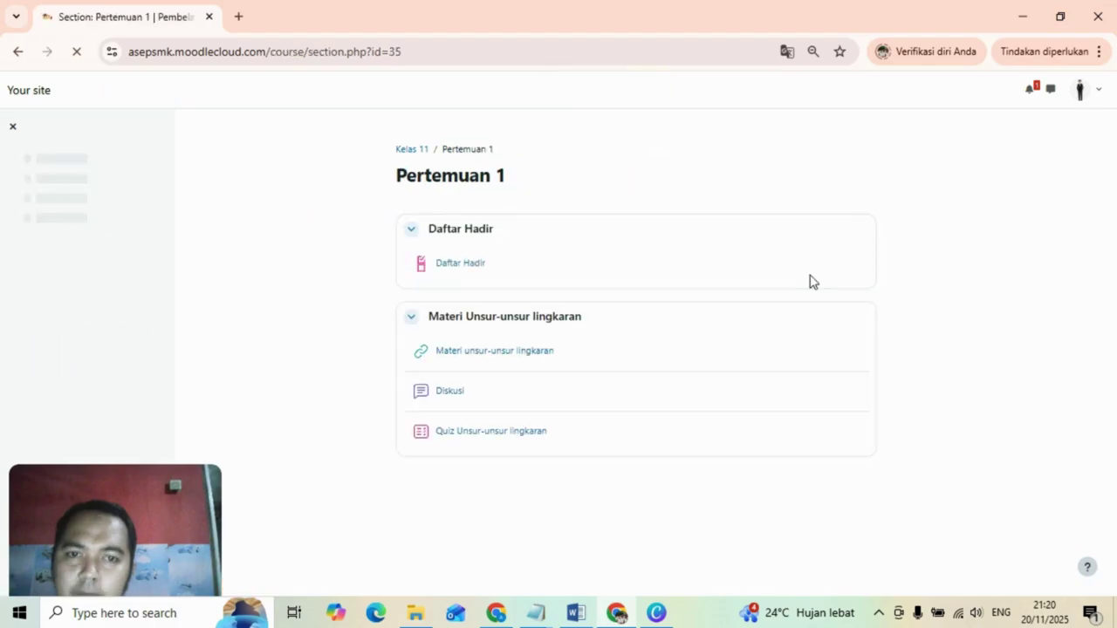
left_click(451, 392)
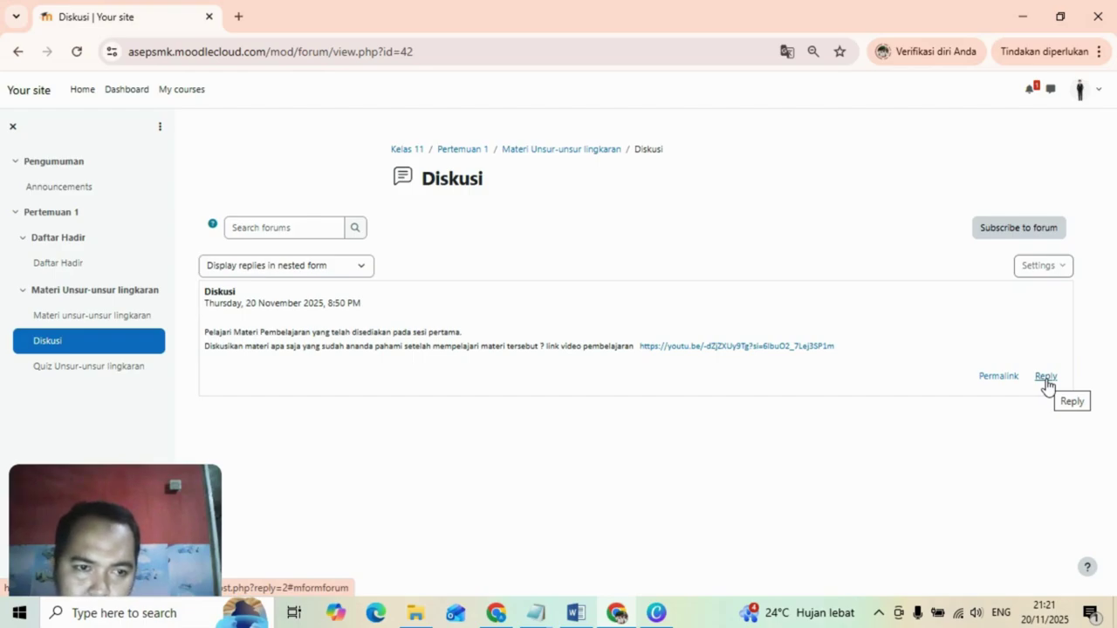
Reply to the Diskusi post naming jari-jari, diameter, luas juring and tembereng as studied.
left_click(1045, 378)
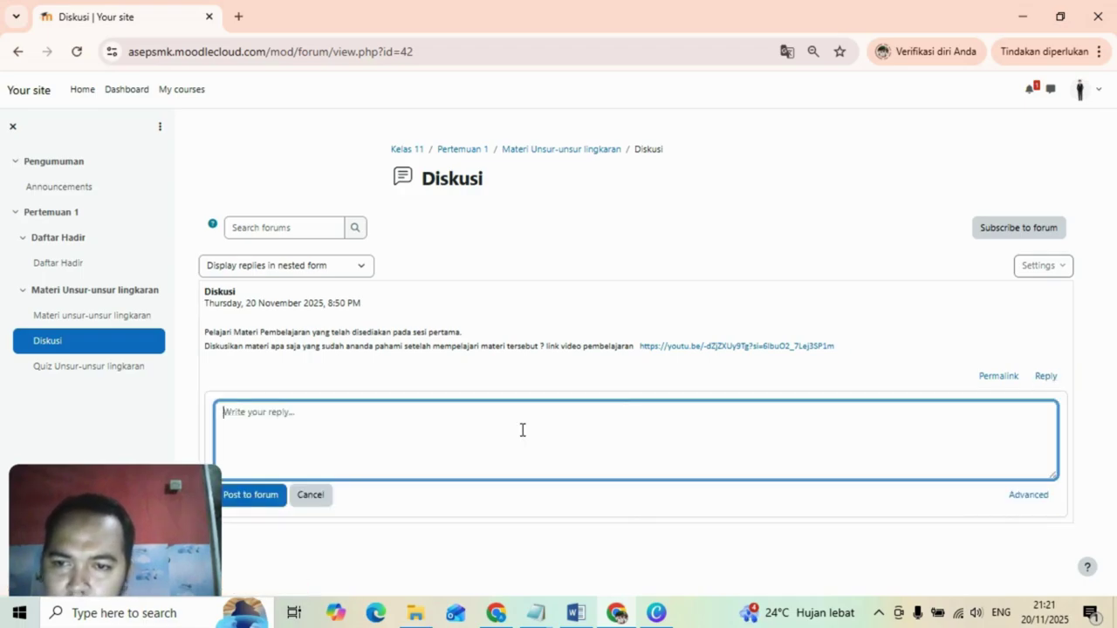
type("Mater")
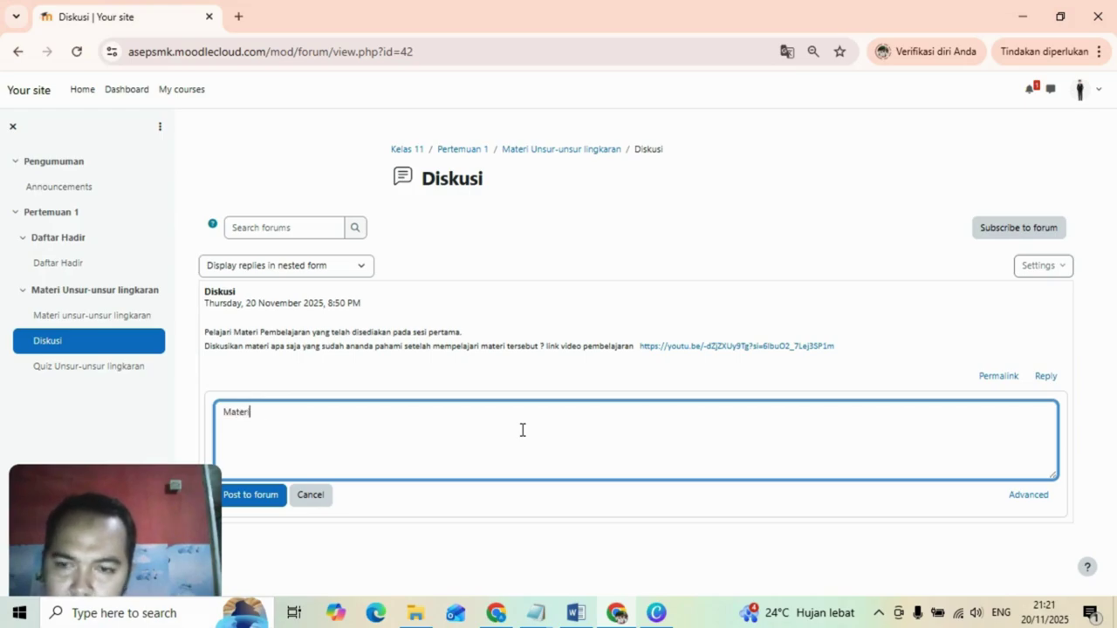
type("i yang ")
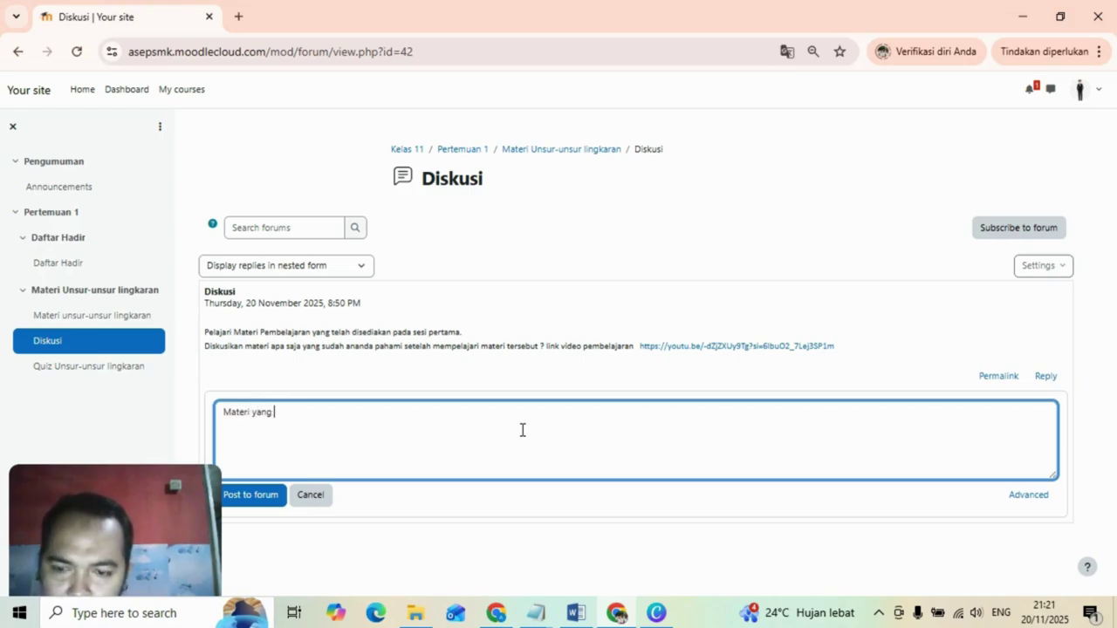
type("sudah saya ")
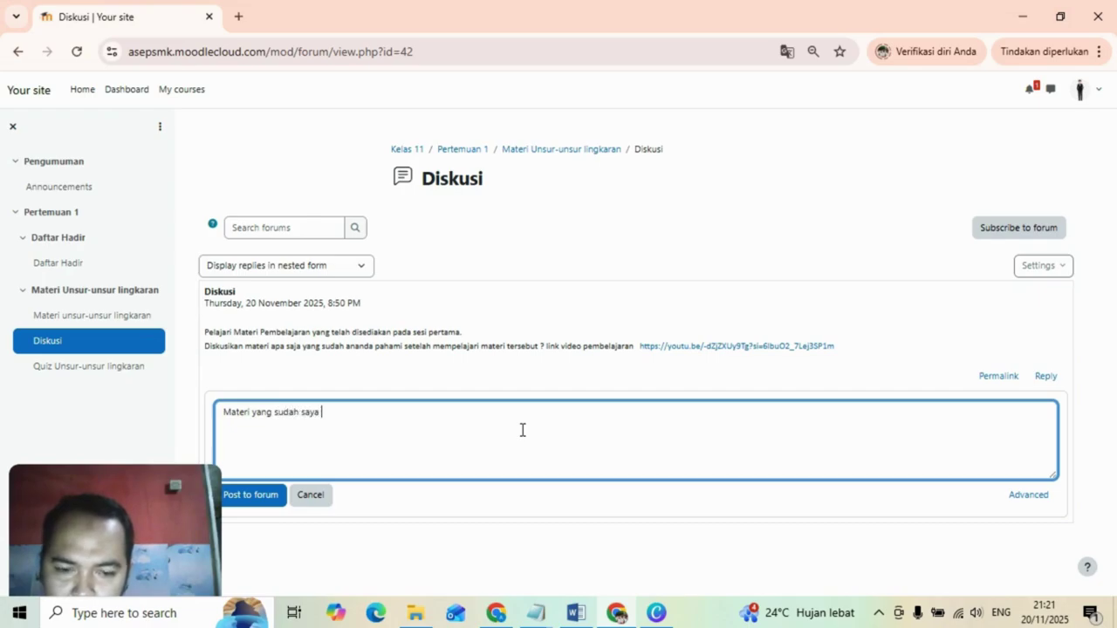
type("pelajari")
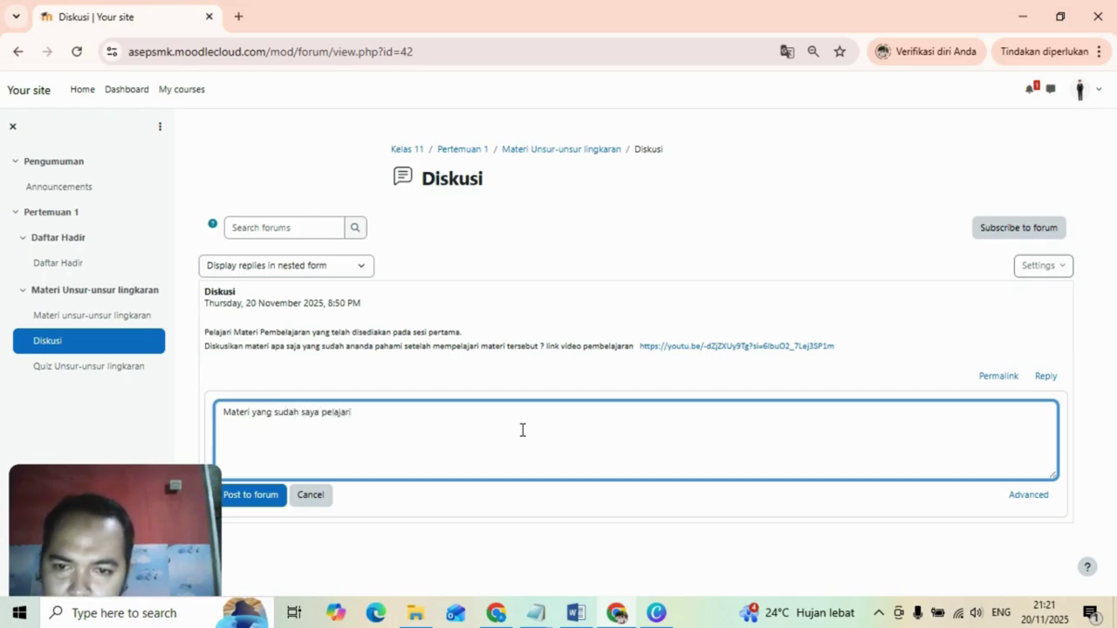
type(" berkaitan ")
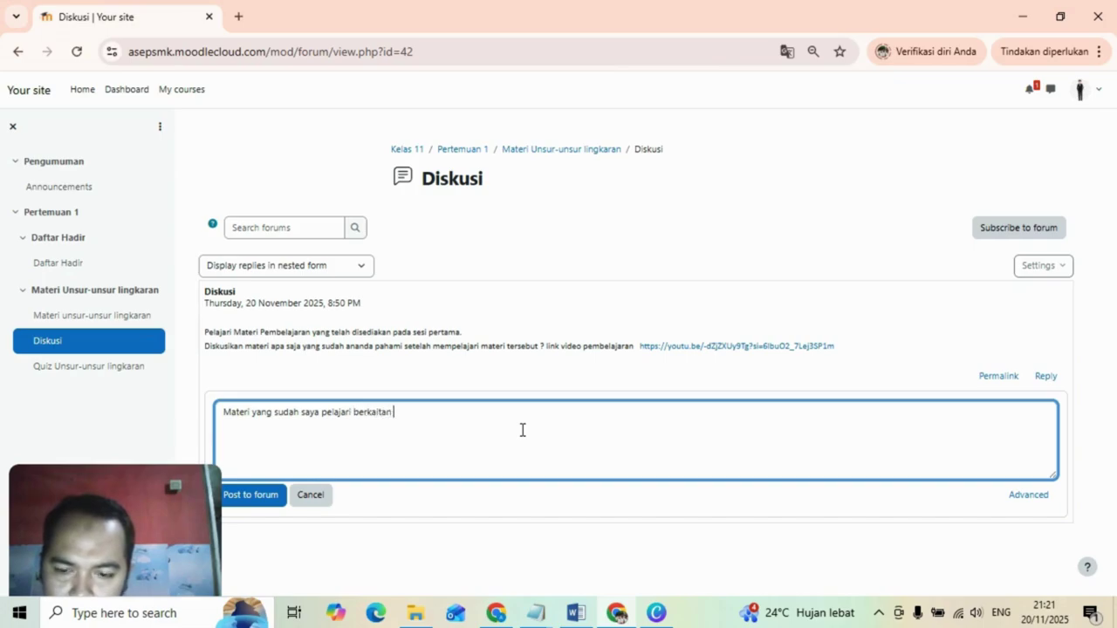
type("dengan un")
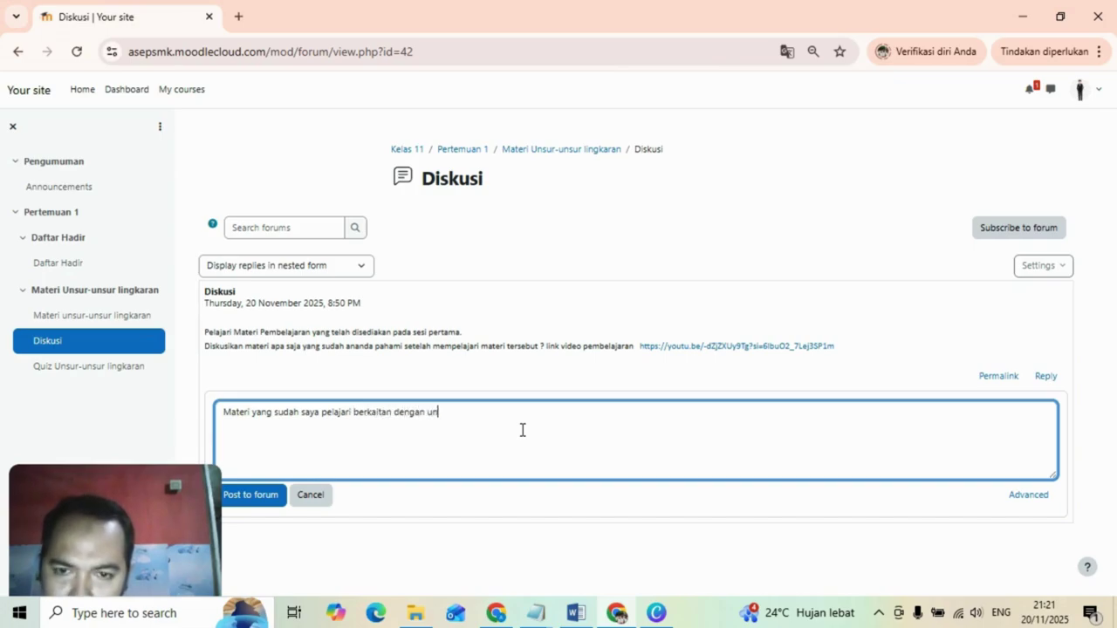
type("su")
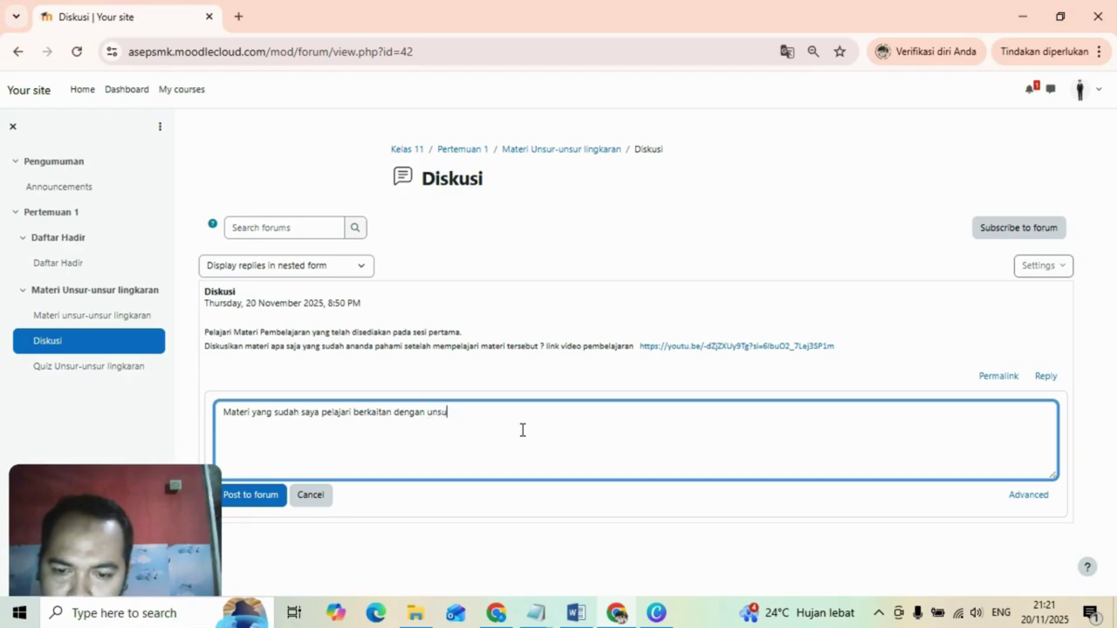
type("r-unsur ")
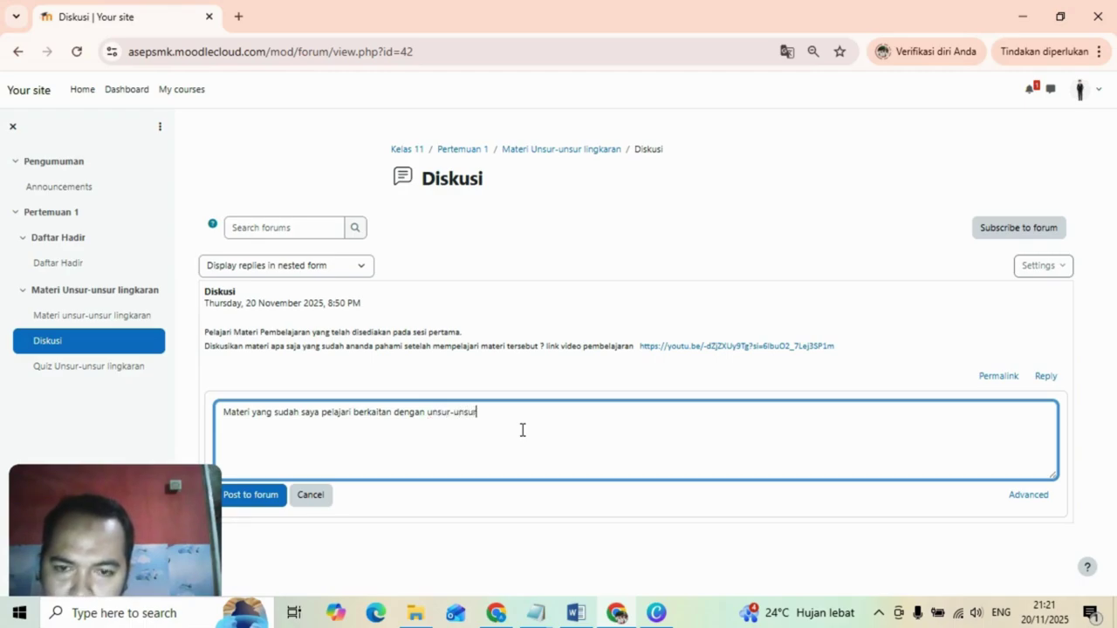
type("lingkar")
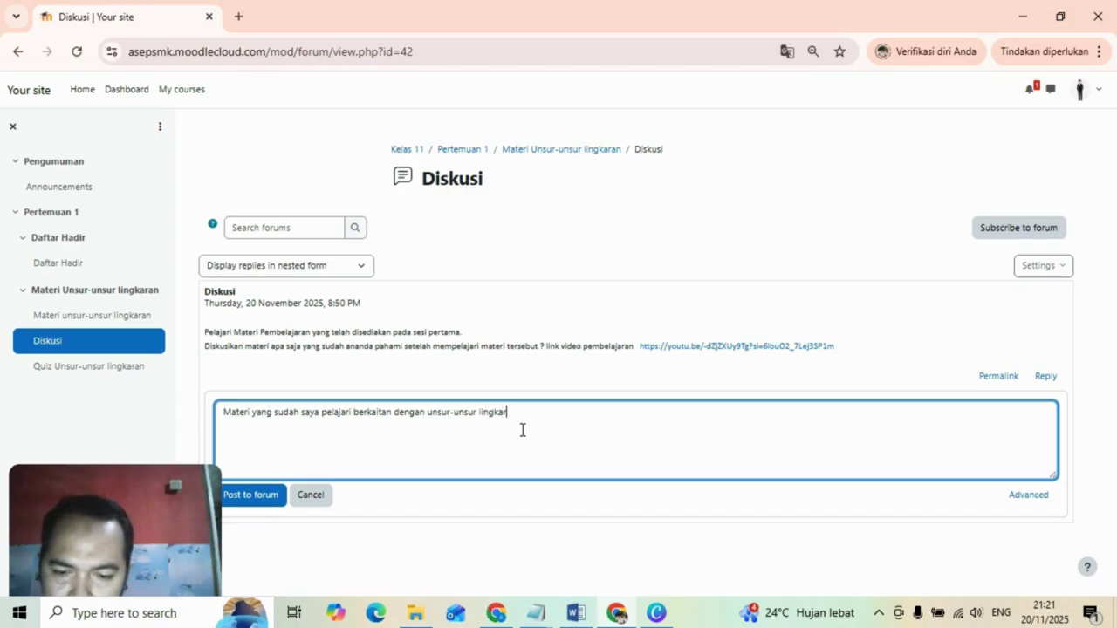
type("an yang t")
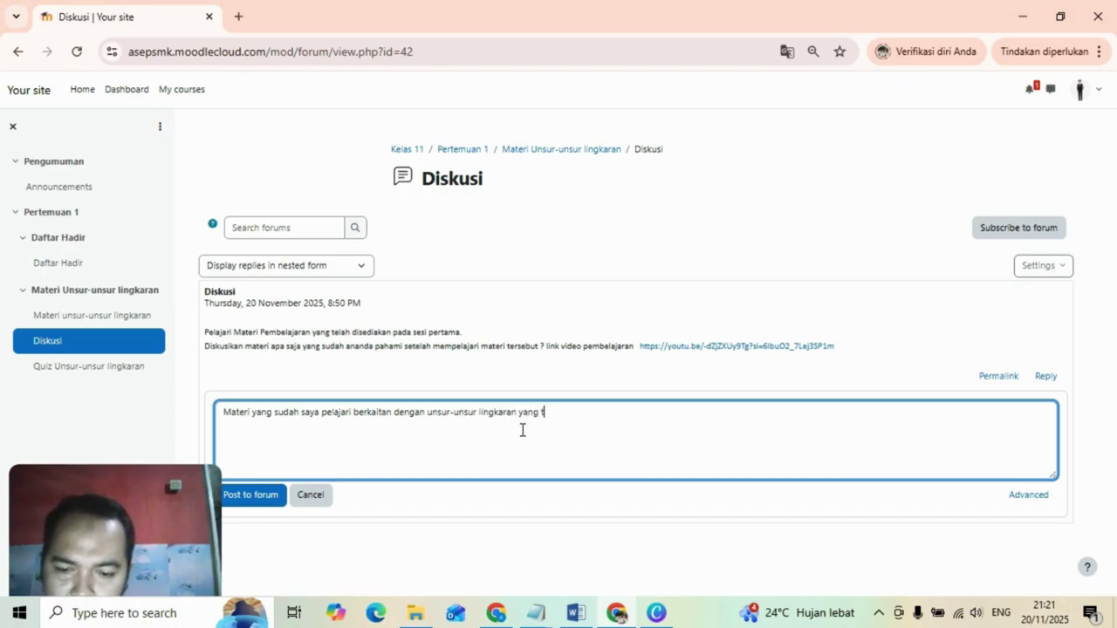
type("erdiri dari")
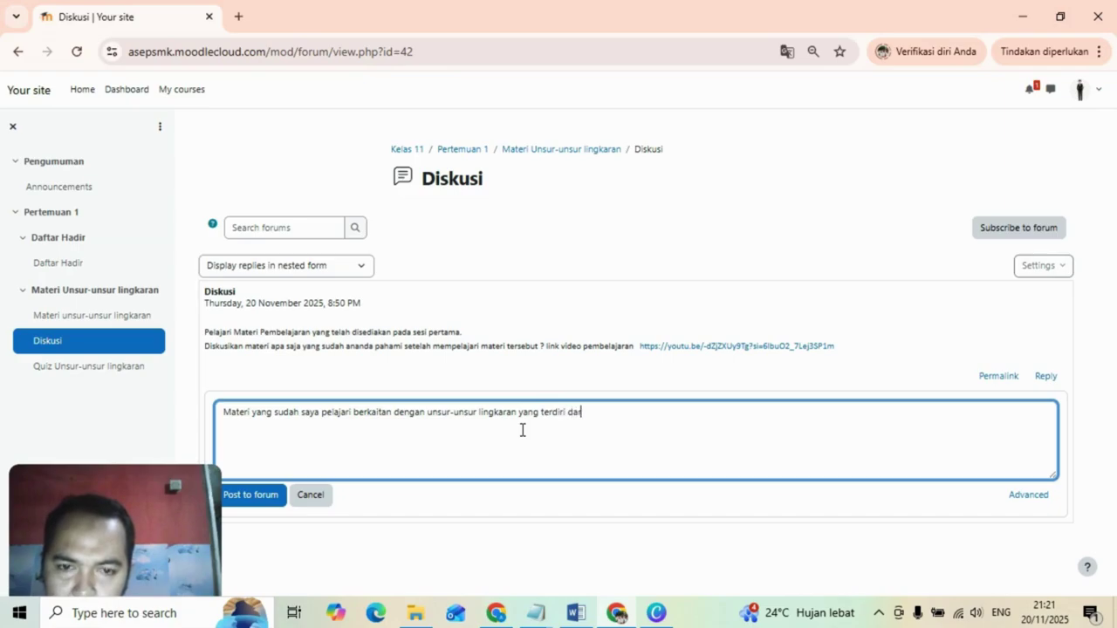
type(" jari")
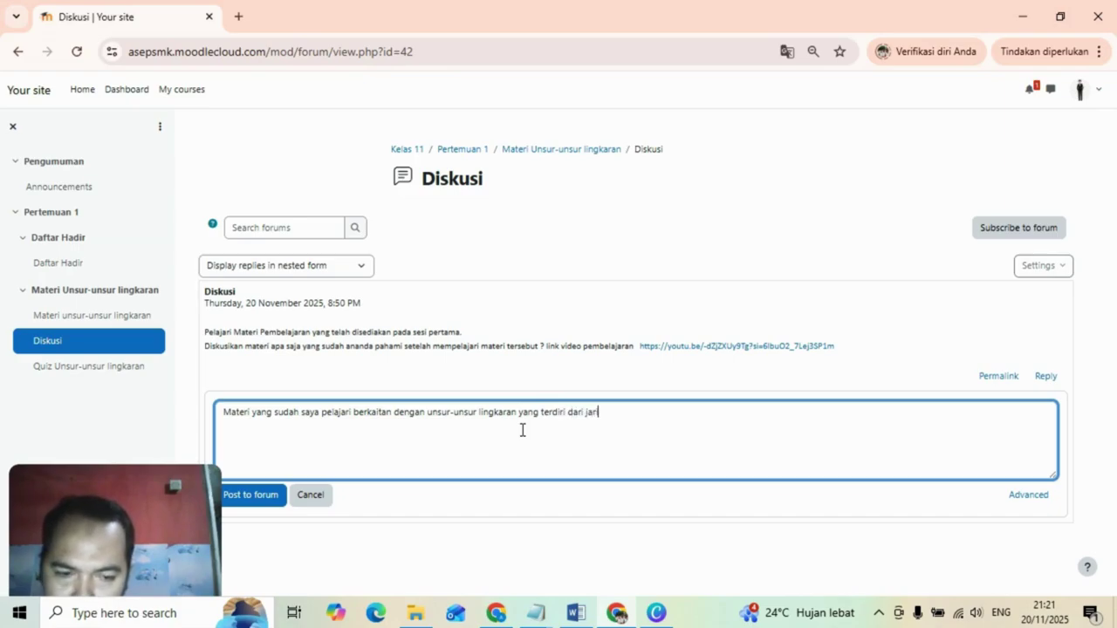
type("-jari, di")
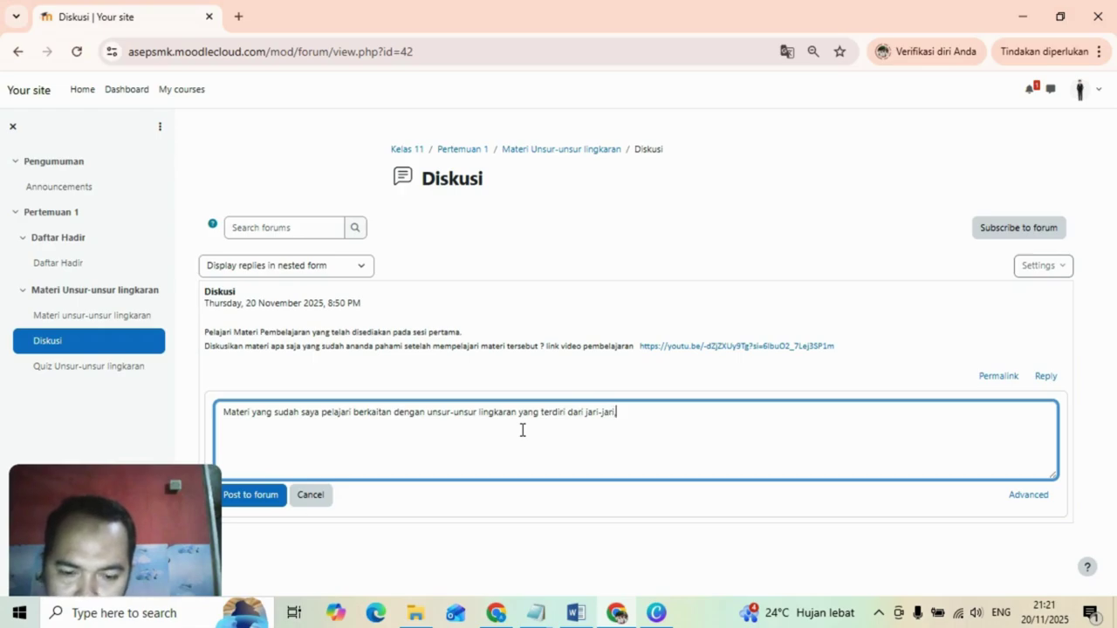
type("am")
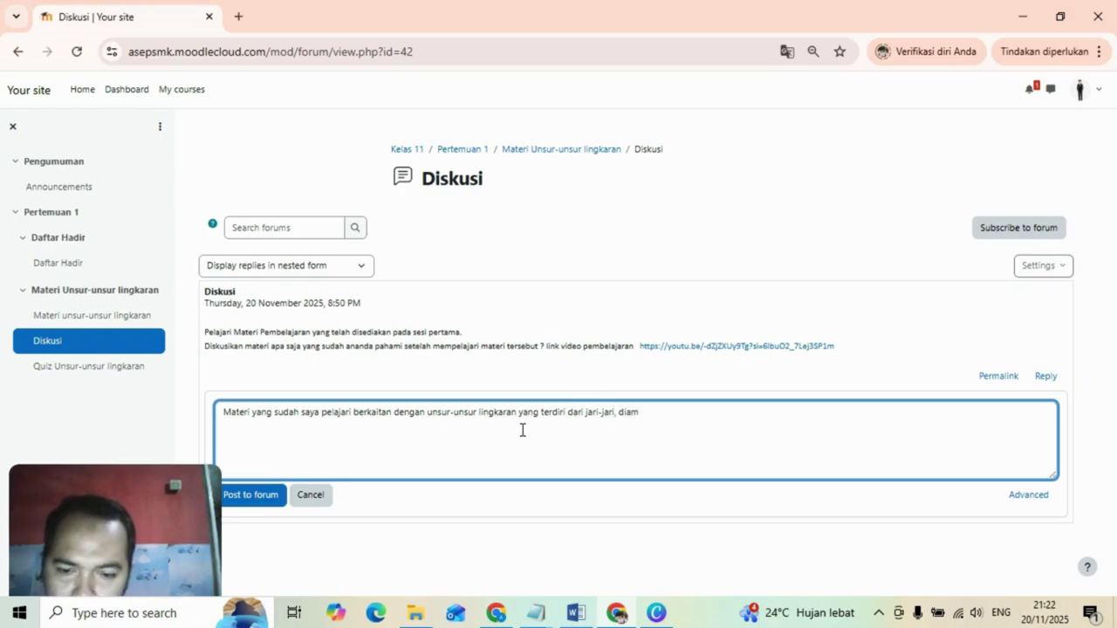
type("eter, ")
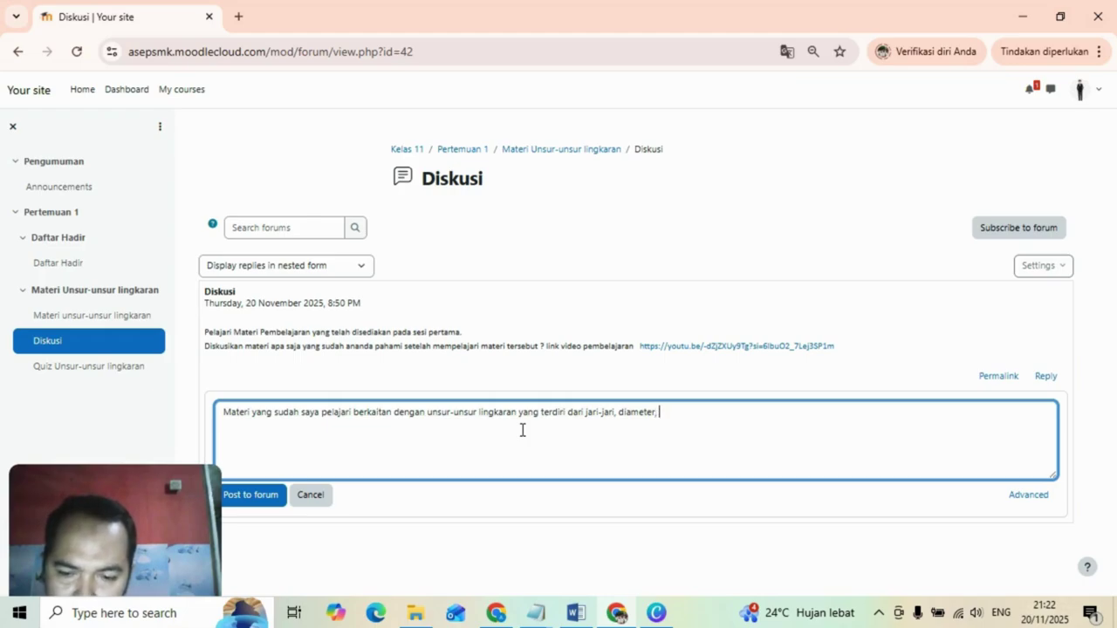
type("luas j")
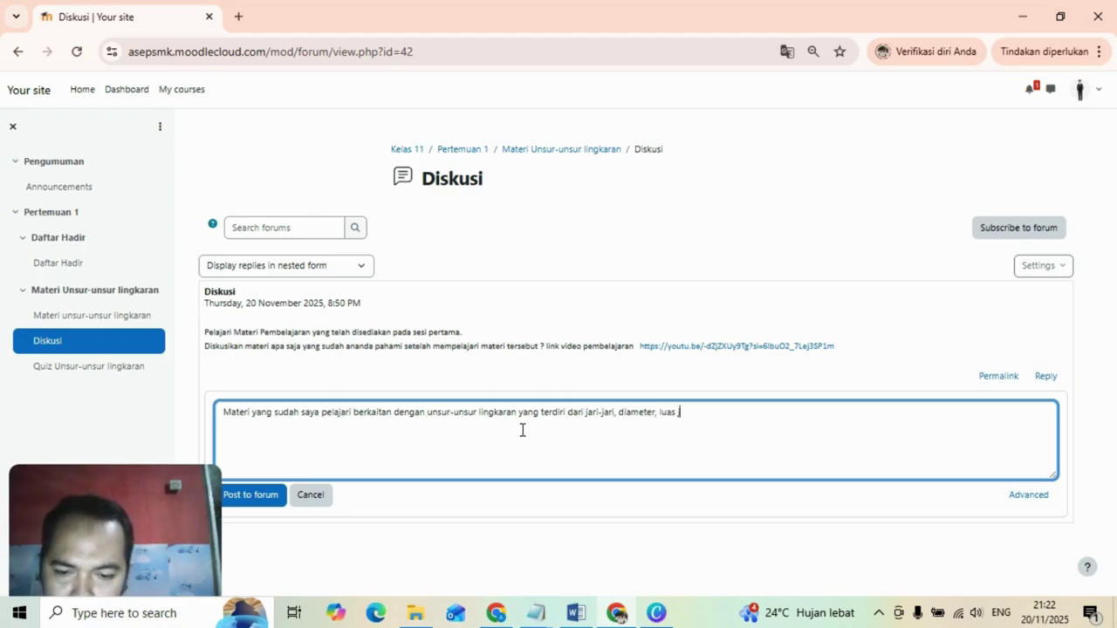
type("uring dan")
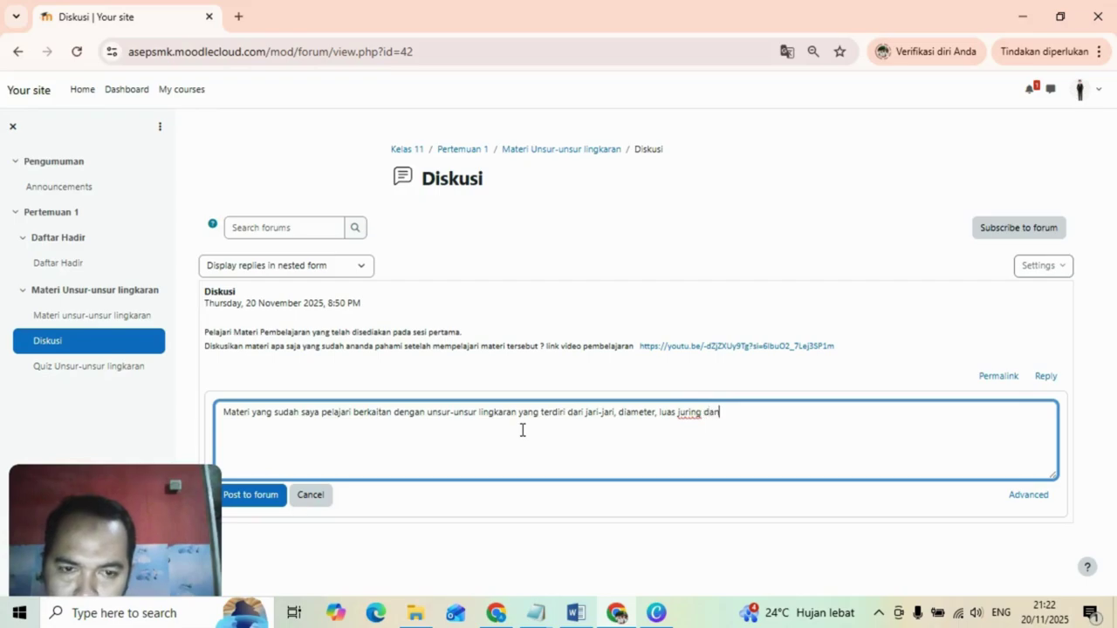
type(" tembereng")
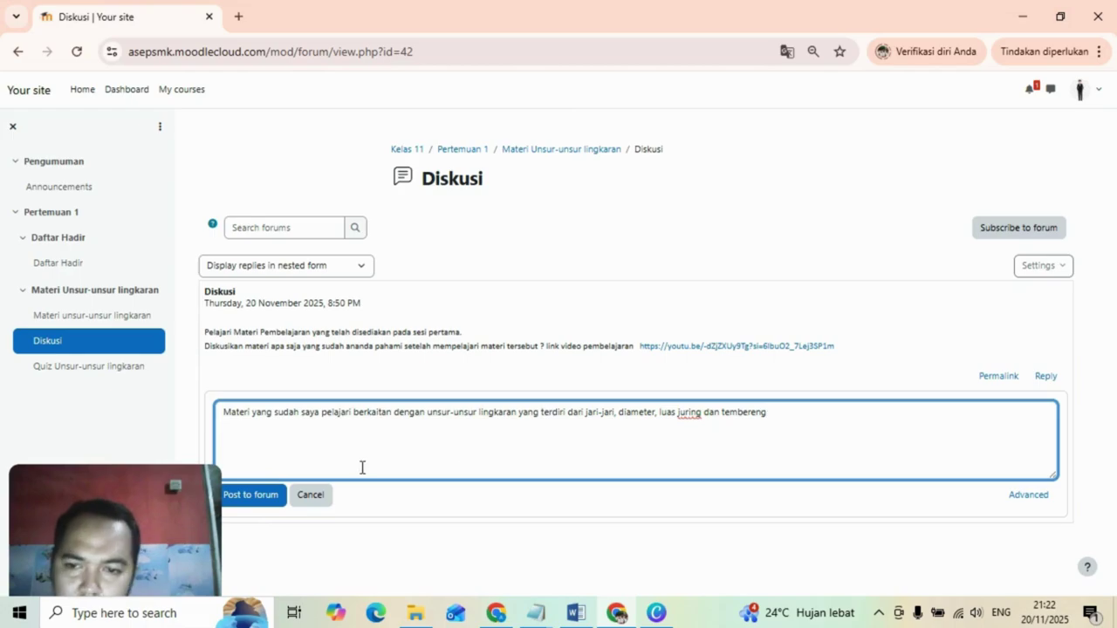
left_click(245, 508)
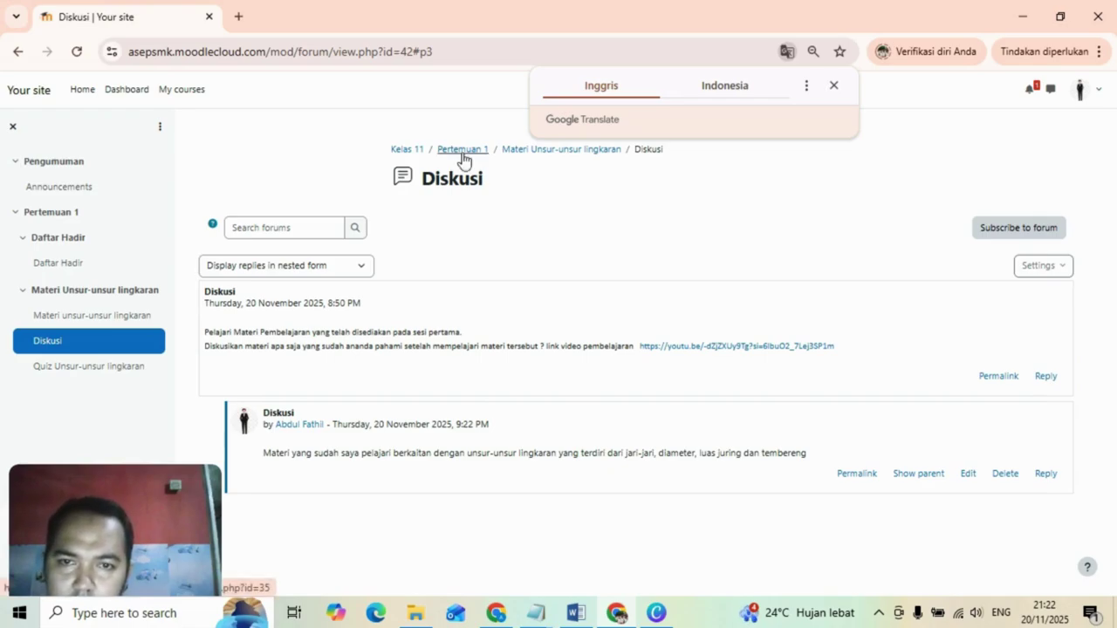
From the Pertemuan 1 section page, open the Quiz Unsur-unsur lingkaran activity.
left_click(462, 150)
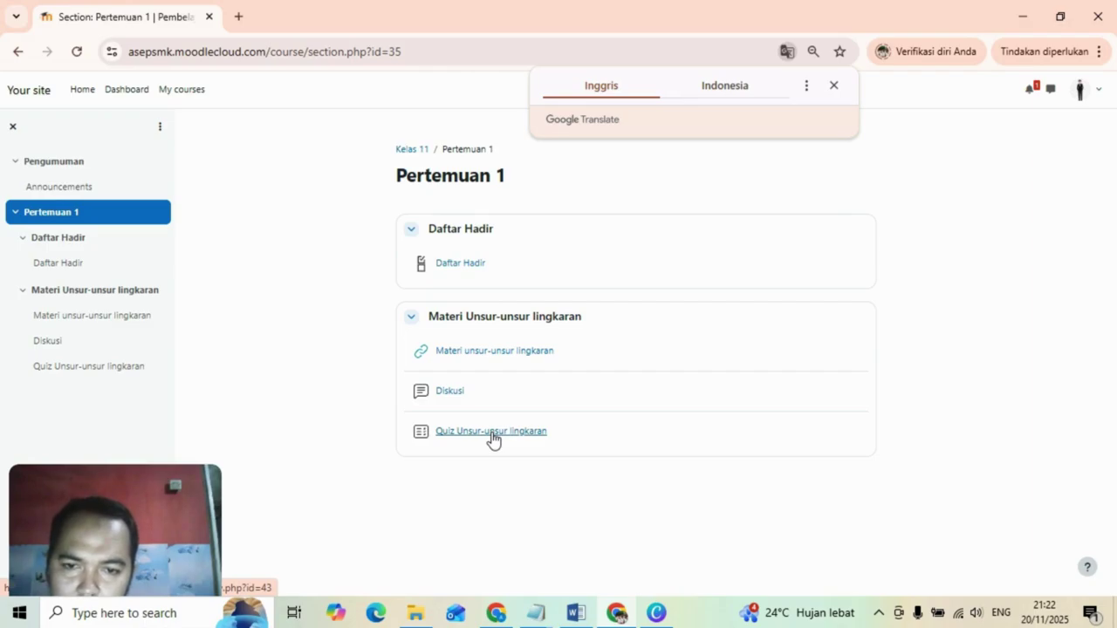
left_click(492, 435)
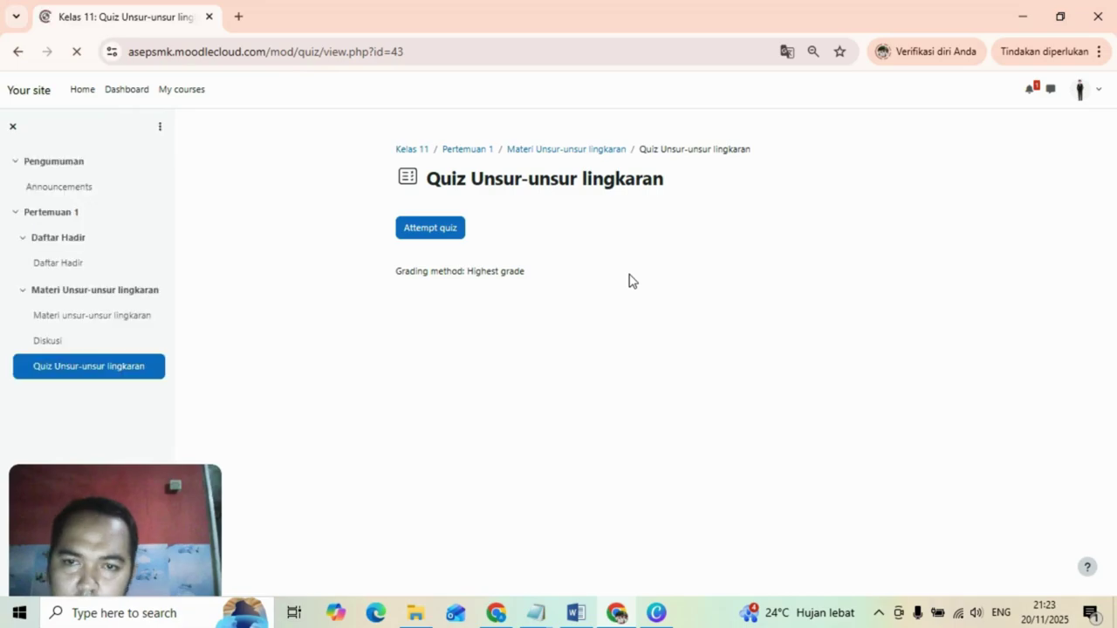
Start a new quiz attempt, answering question 1 Di tengah lingkaran and question 2 Jari-jari.
left_click(435, 229)
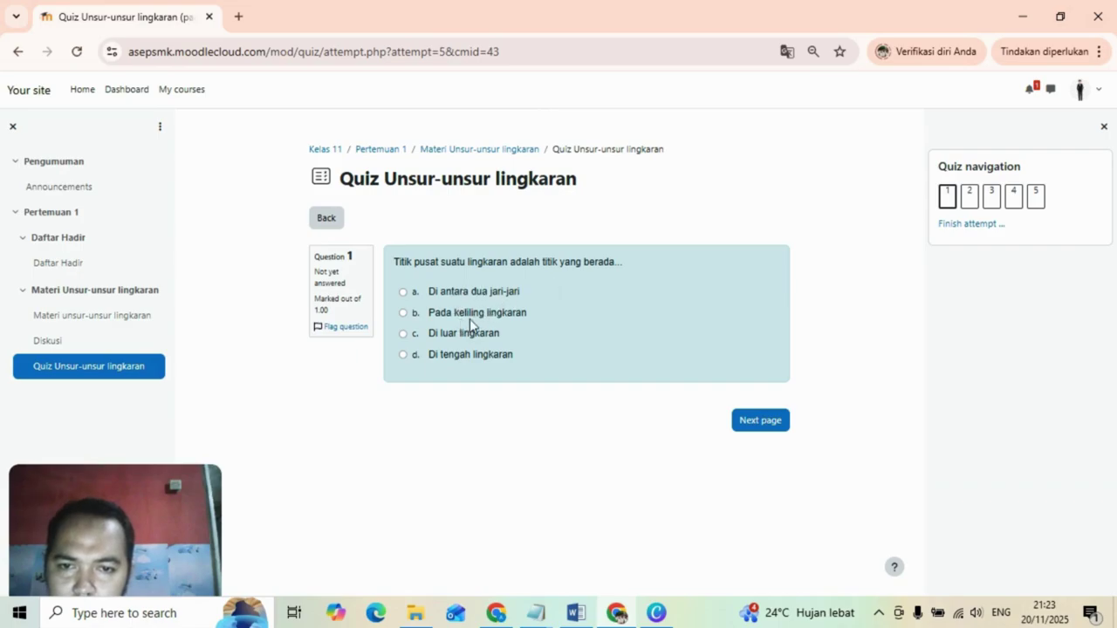
left_click(403, 354)
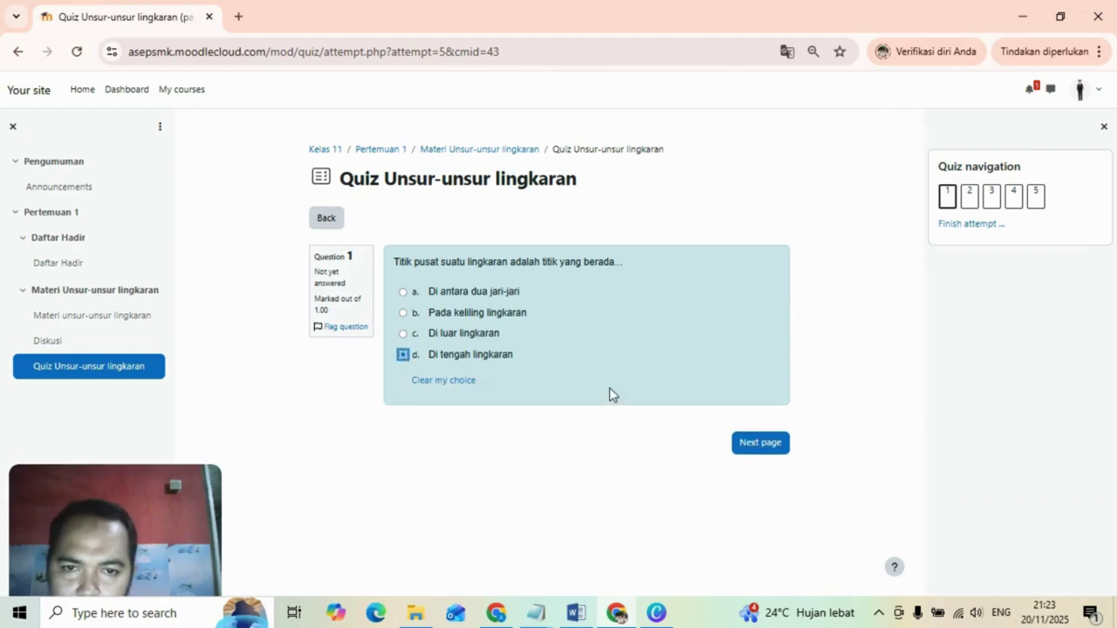
left_click(757, 445)
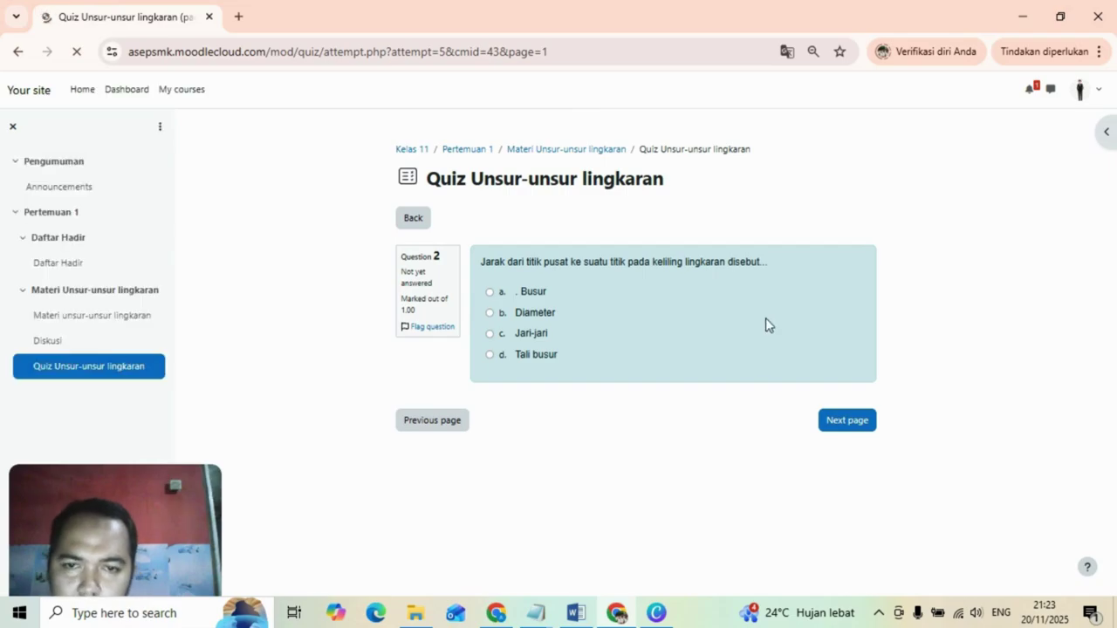
left_click(488, 336)
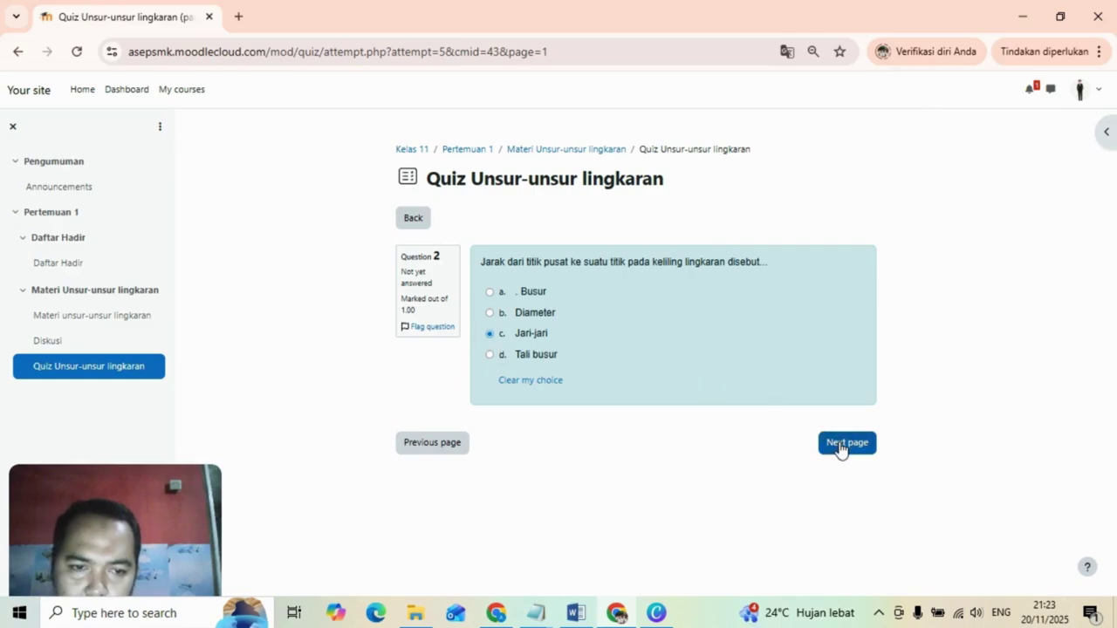
left_click(840, 450)
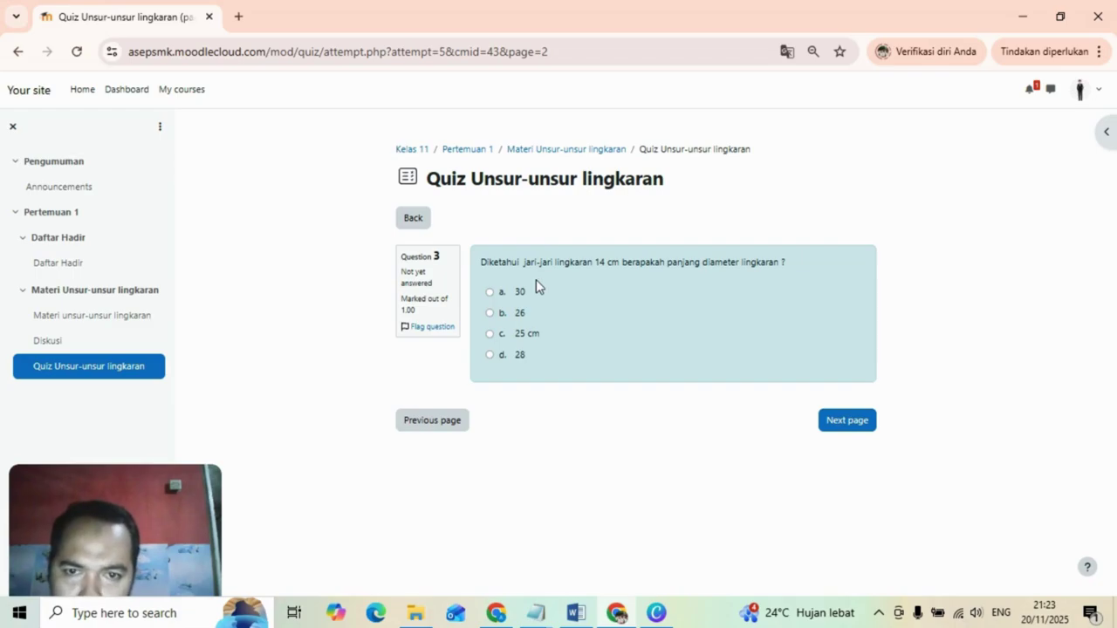
Answer question 3 with 28, question 4 with 44 cm, question 5 with 156 cm, then finish the attempt.
left_click(489, 355)
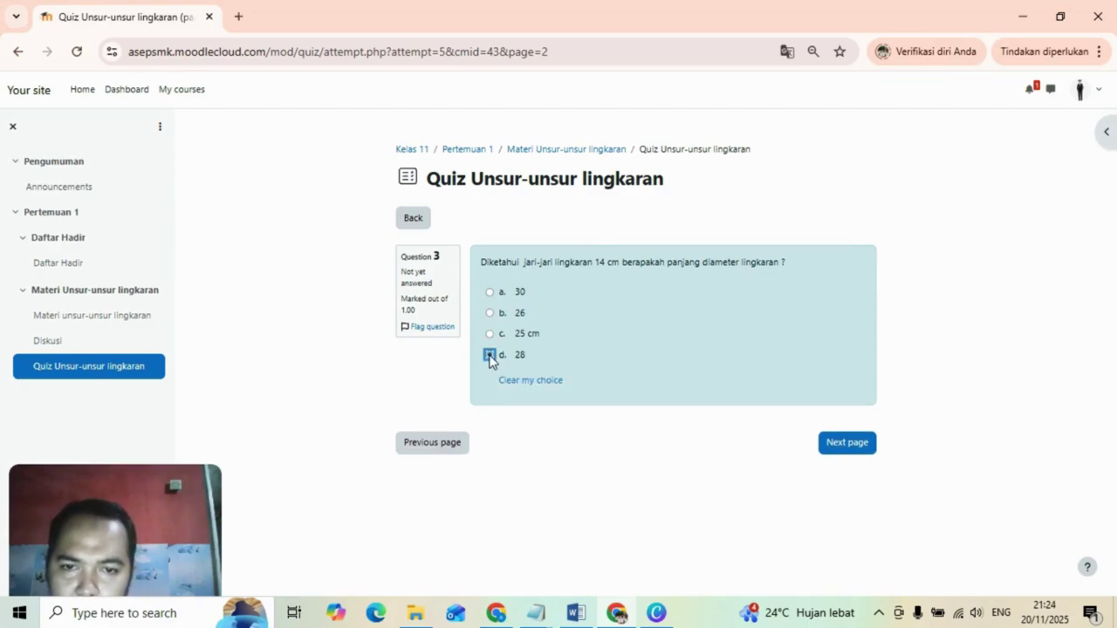
left_click(846, 445)
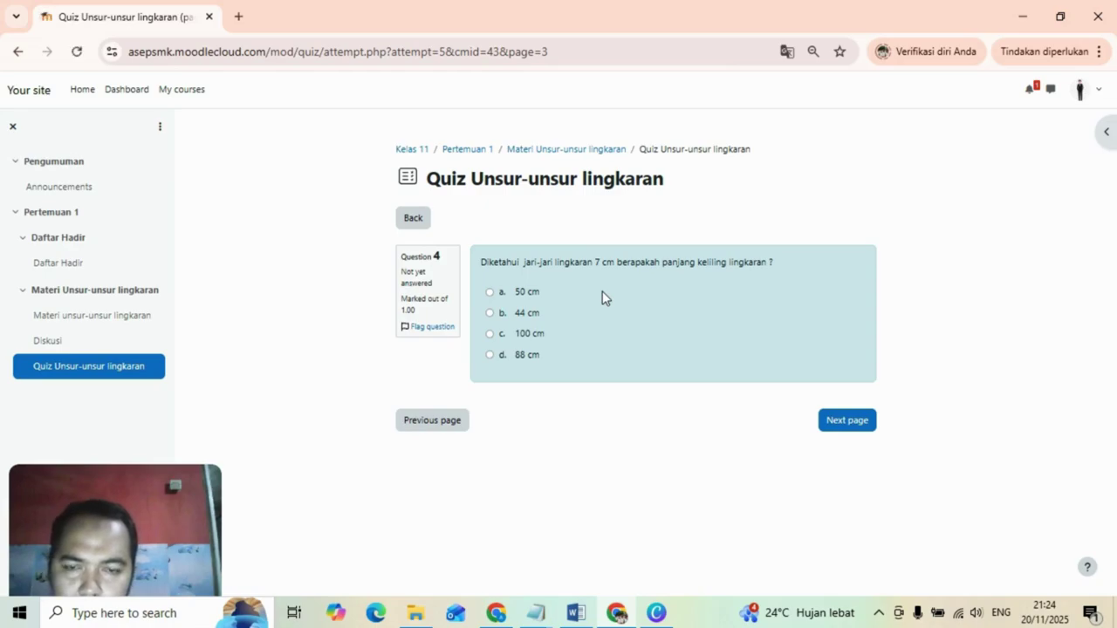
left_click(489, 314)
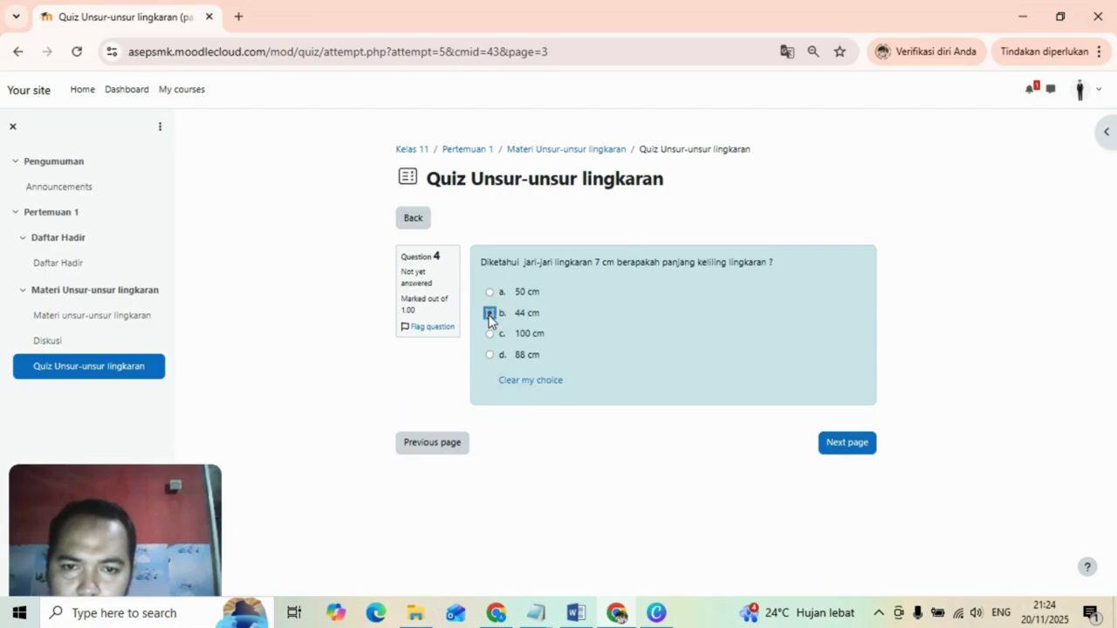
left_click(850, 451)
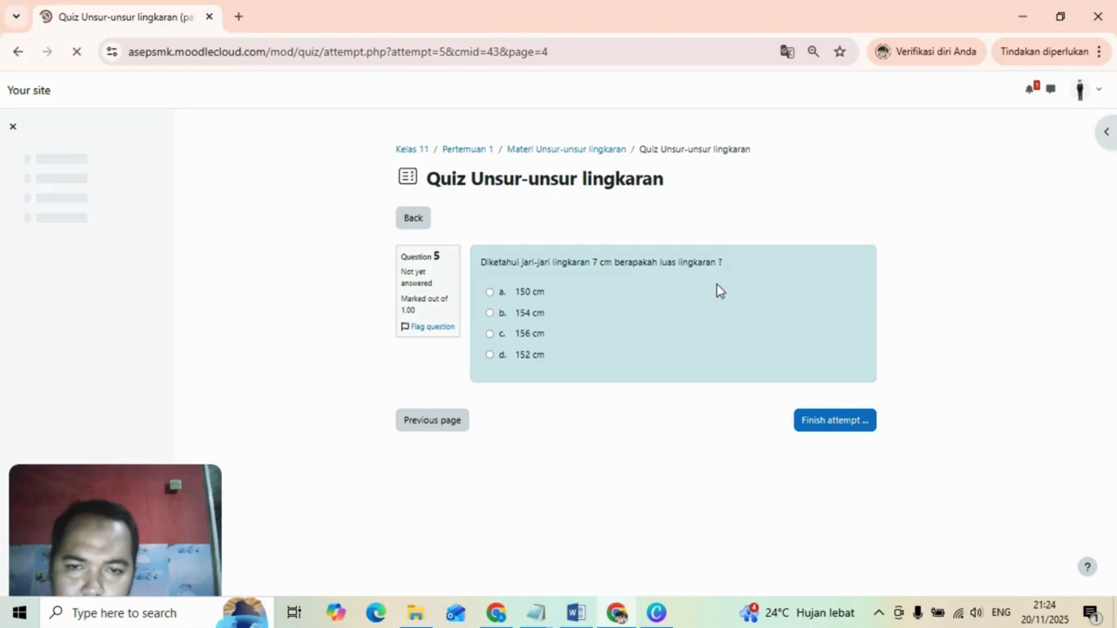
left_click(491, 314)
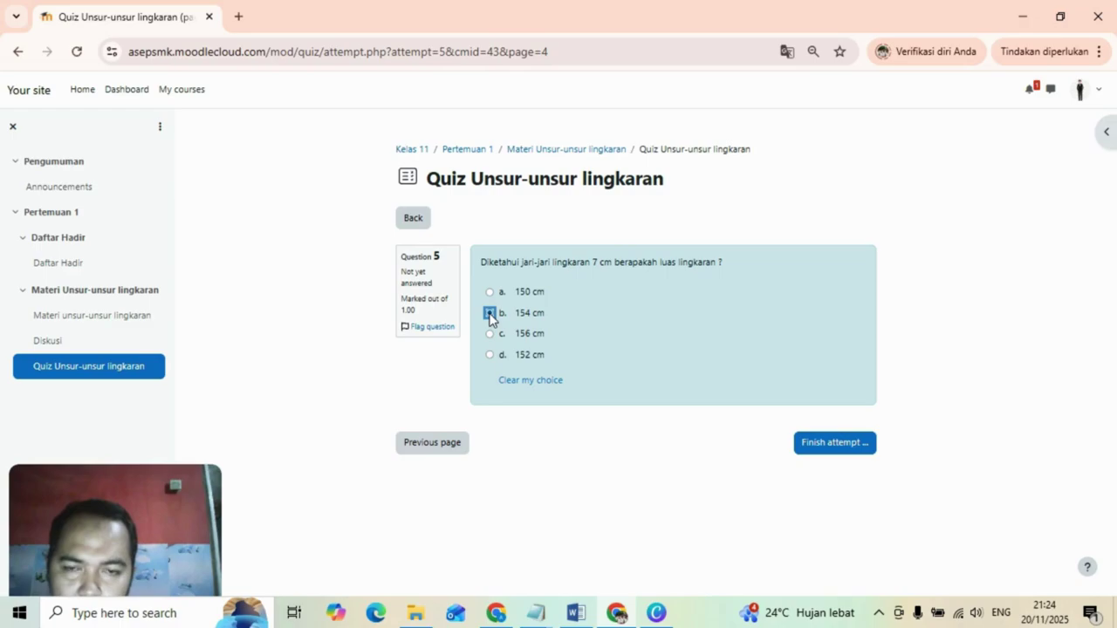
left_click(489, 334)
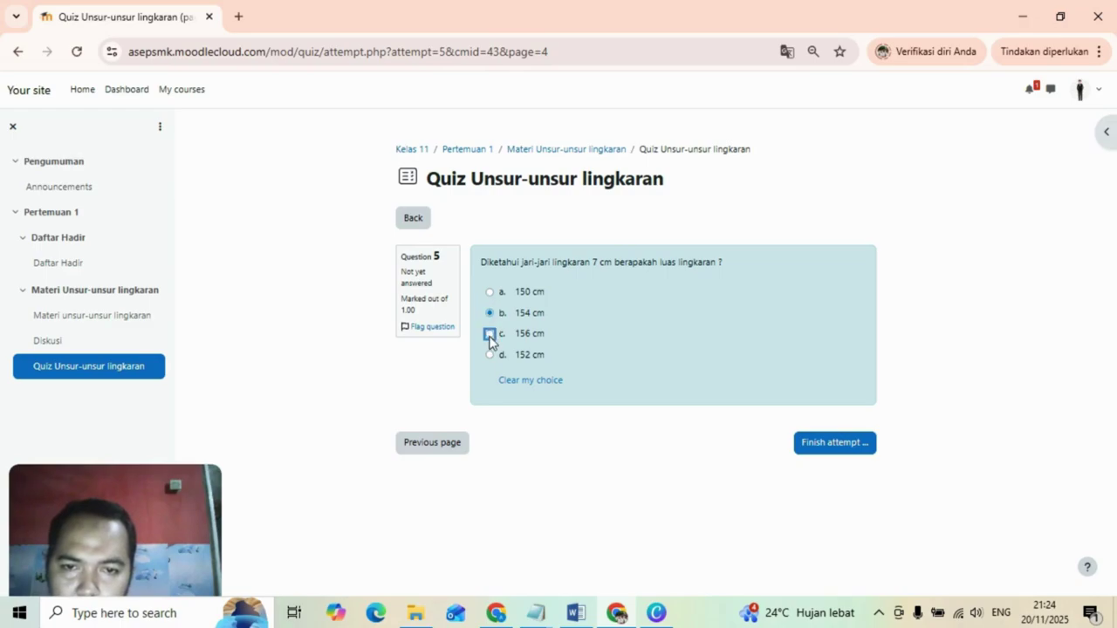
left_click(836, 446)
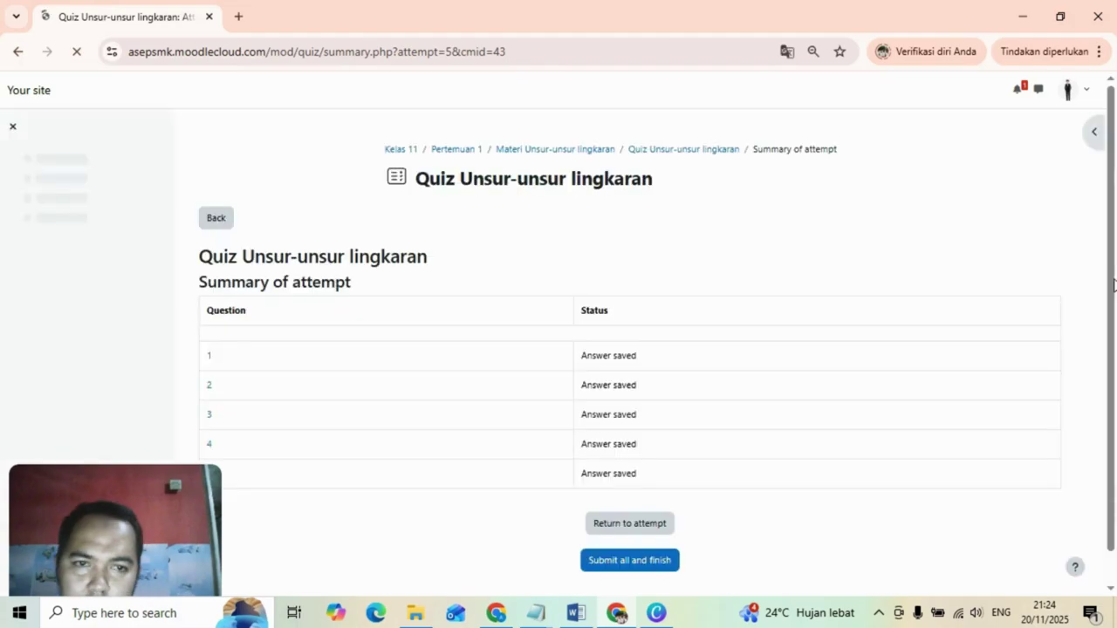
Submit all answers and confirm, finishing the quiz with a grade of 8.00/10.00.
scroll(645, 532, "down", 1)
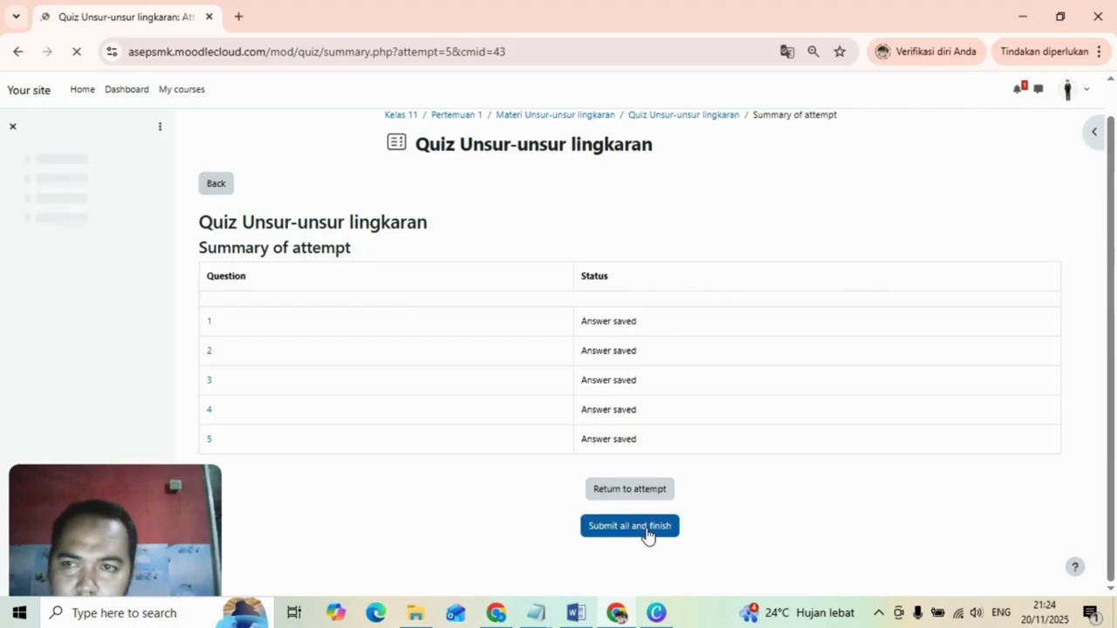
left_click(646, 527)
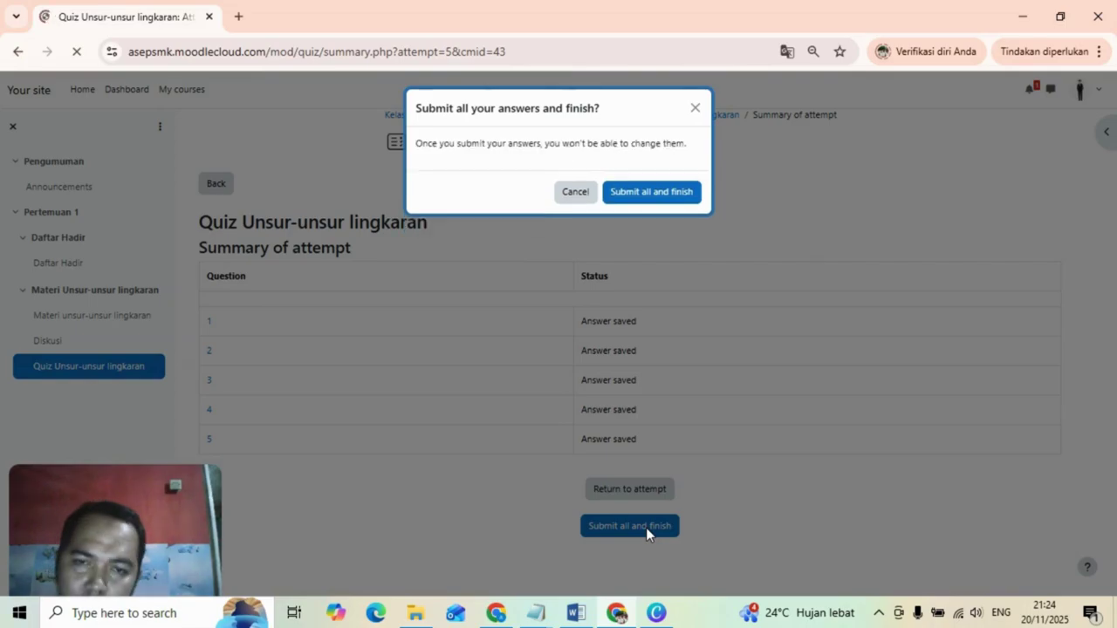
left_click(663, 199)
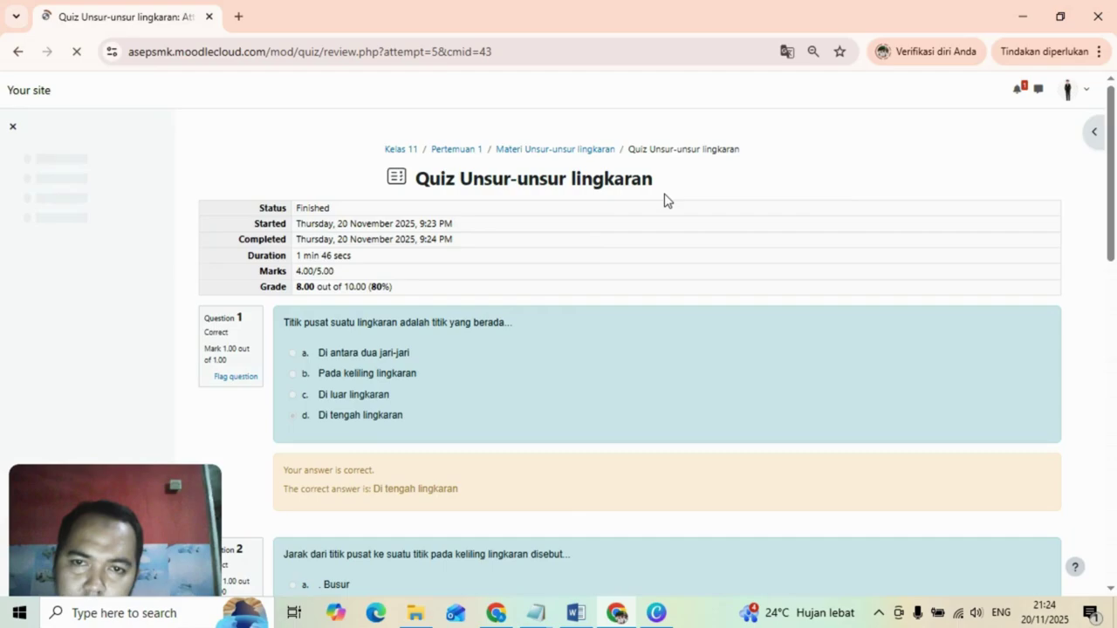
Review the marked answers down to question 5, then return to the Pertemuan 1 section.
left_click_drag(1111, 204, 1115, 522)
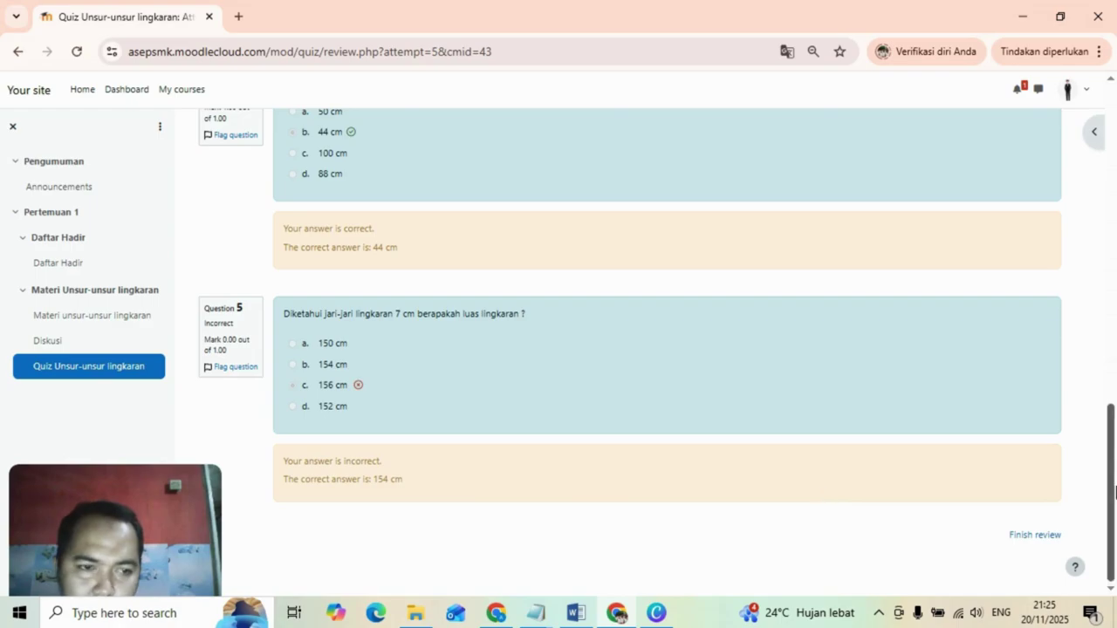
left_click_drag(1114, 494, 1114, 174)
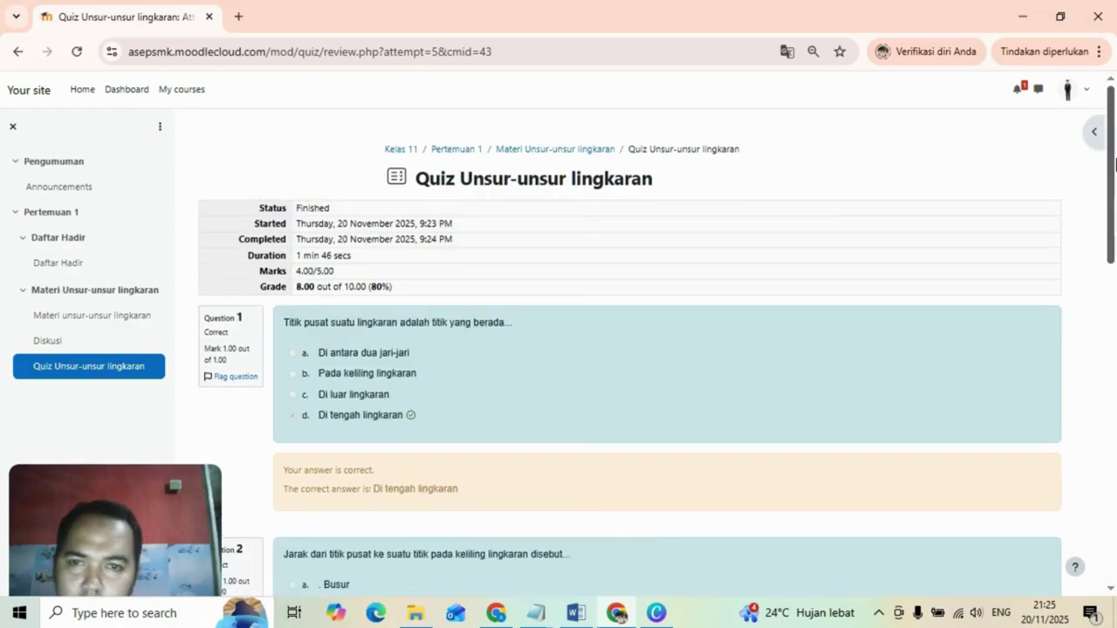
left_click(443, 150)
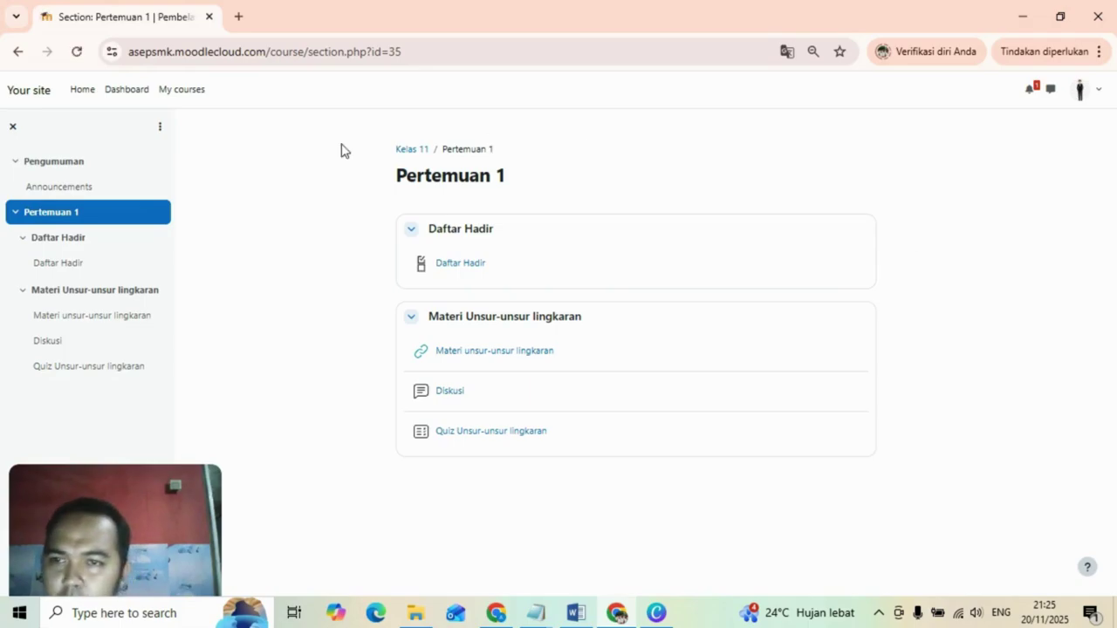
Go to the Kelas 11 course page and open its Grades page.
left_click(413, 151)
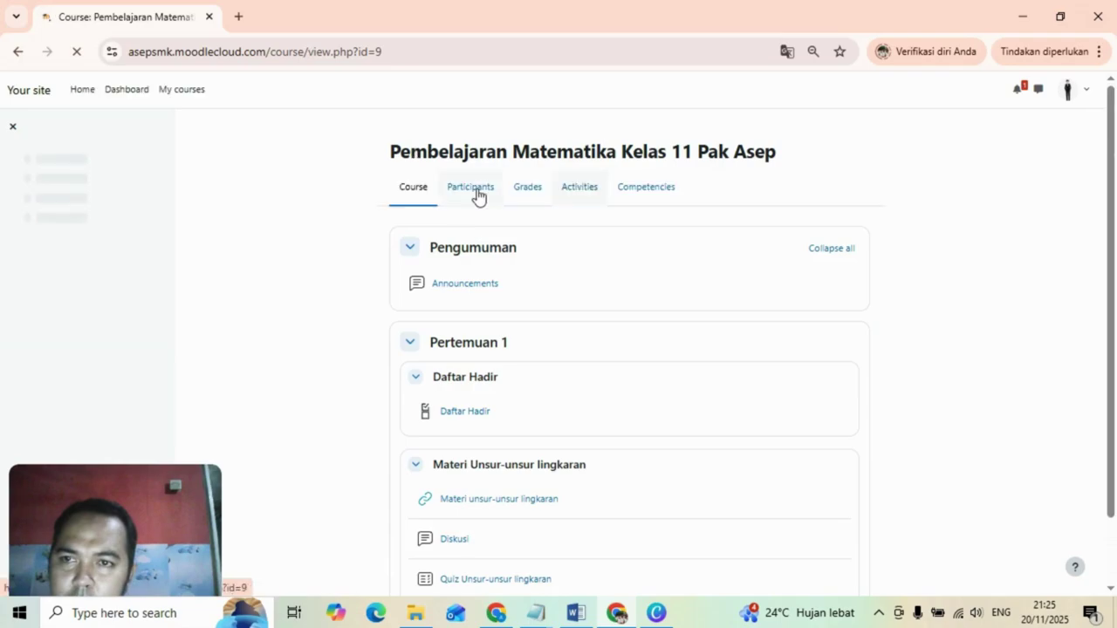
left_click(528, 191)
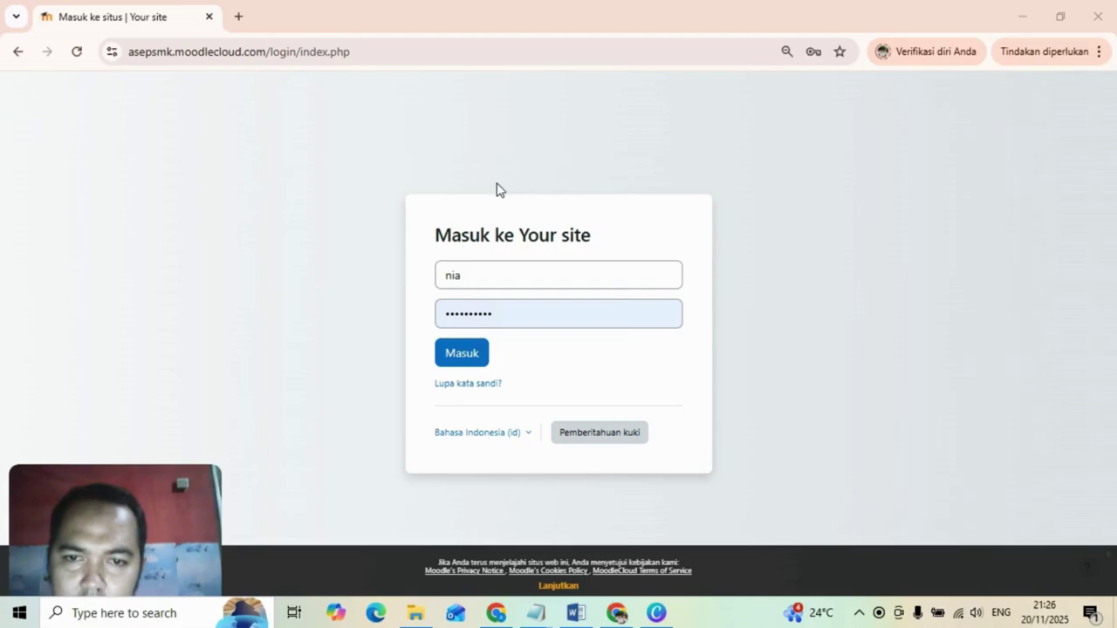
Sign in with the entered student credentials and save the password in Chrome.
left_click(469, 358)
left_click(469, 355)
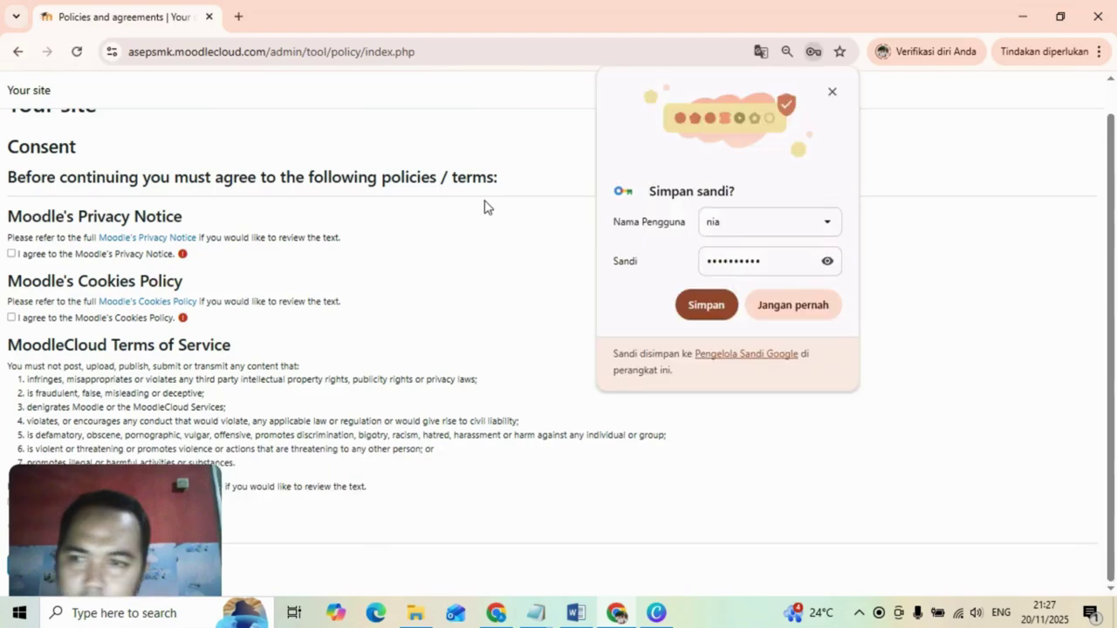
left_click(705, 305)
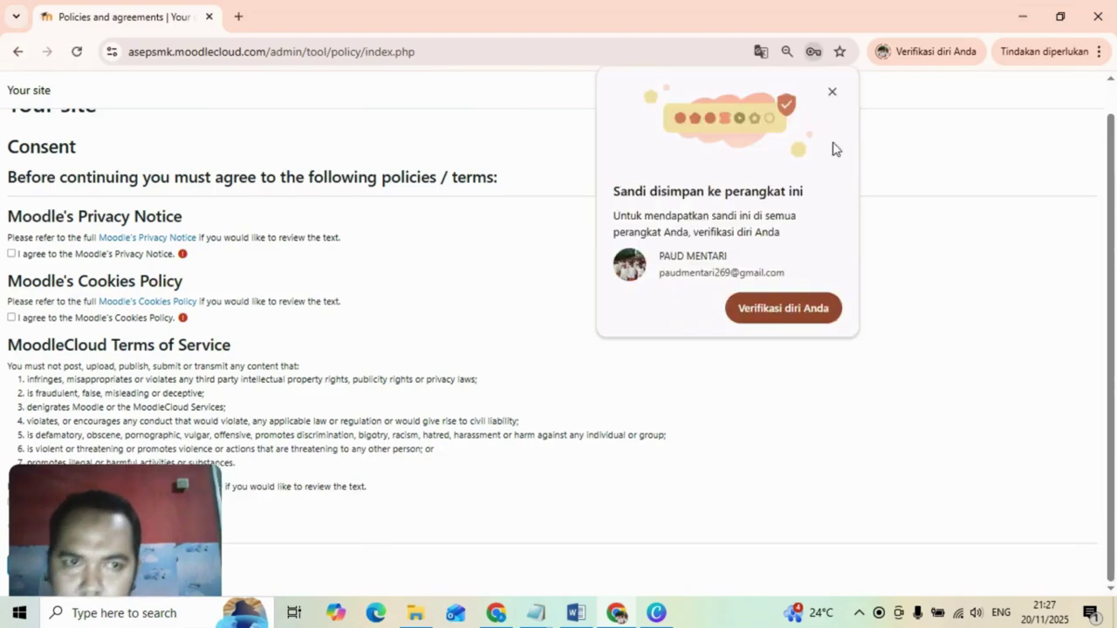
Accept the Privacy Notice, Cookies Policy and Terms of Service, zooming out to fit, then continue.
left_click(11, 254)
left_click(12, 317)
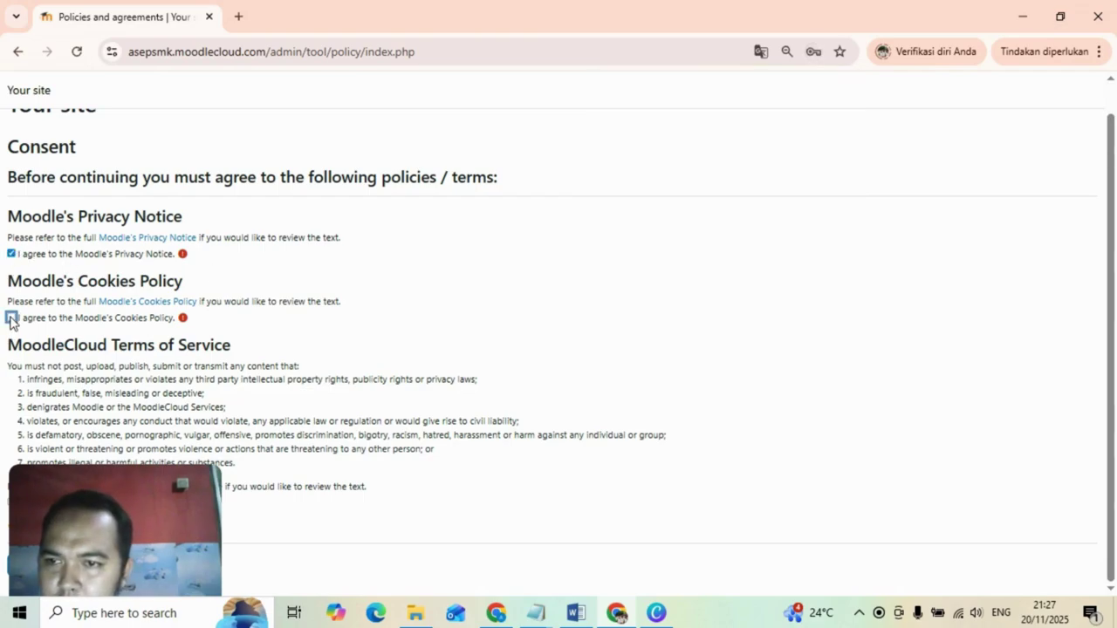
left_click(1101, 55)
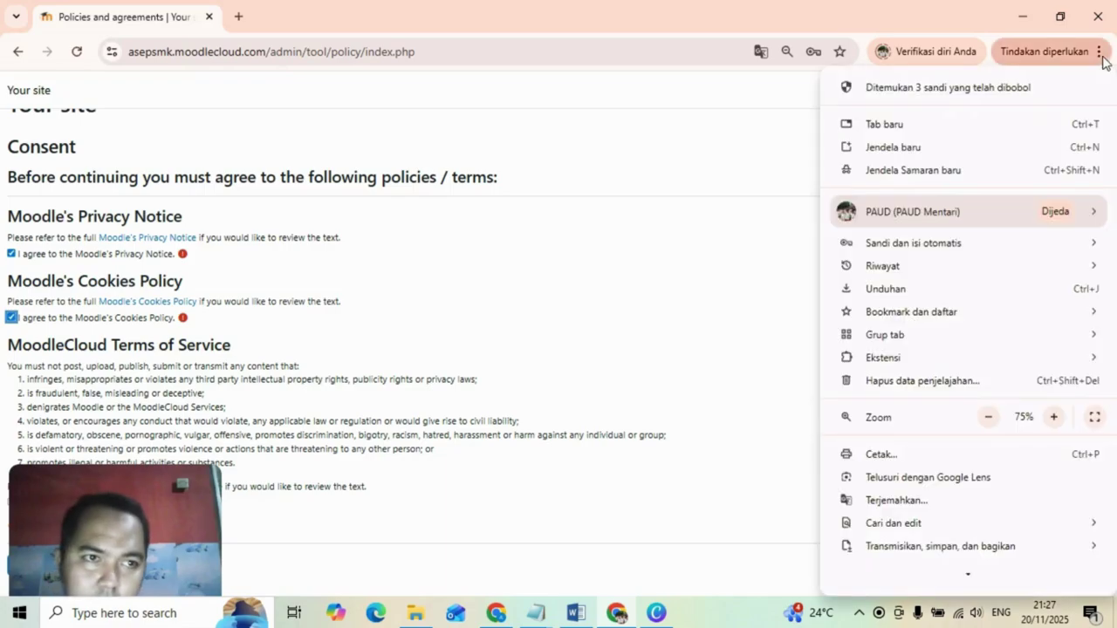
left_click(989, 417)
left_click(989, 417)
left_click(988, 417)
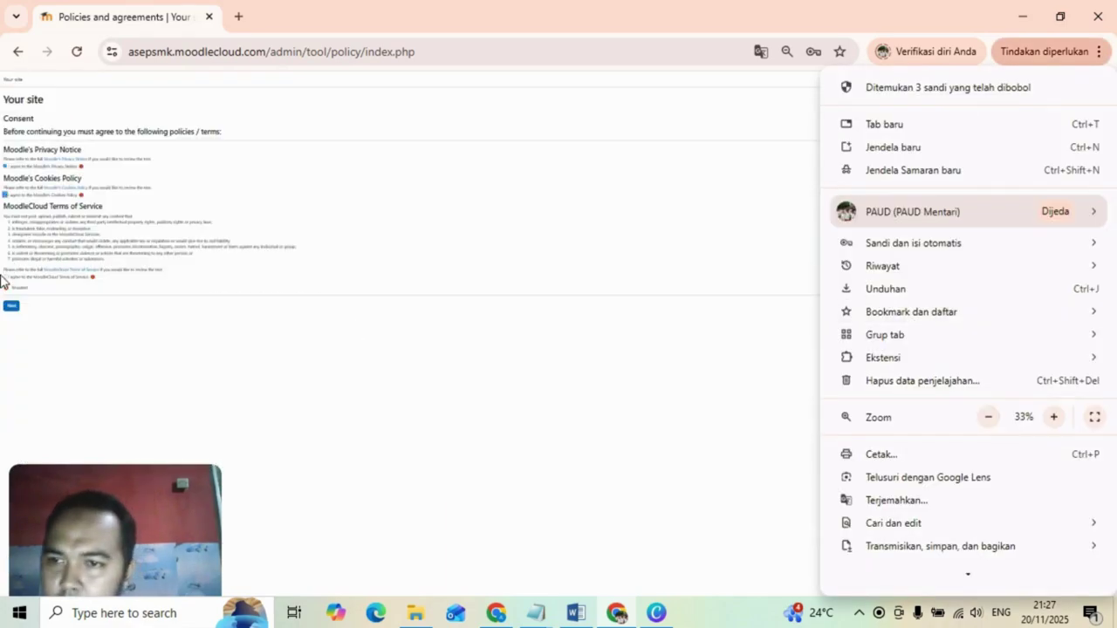
left_click(3, 277)
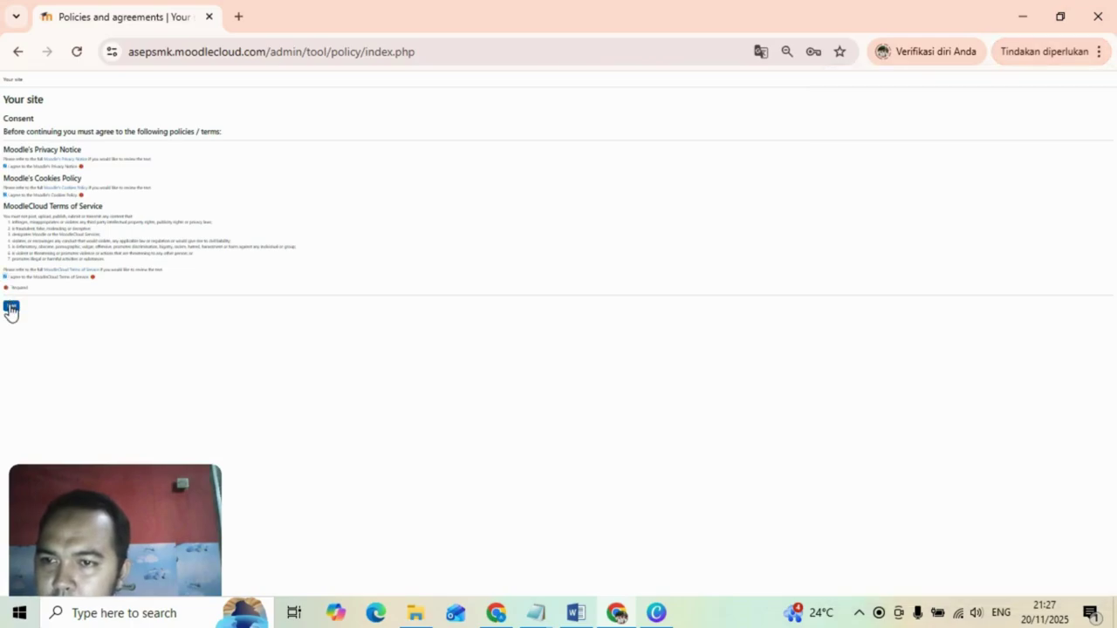
left_click(11, 306)
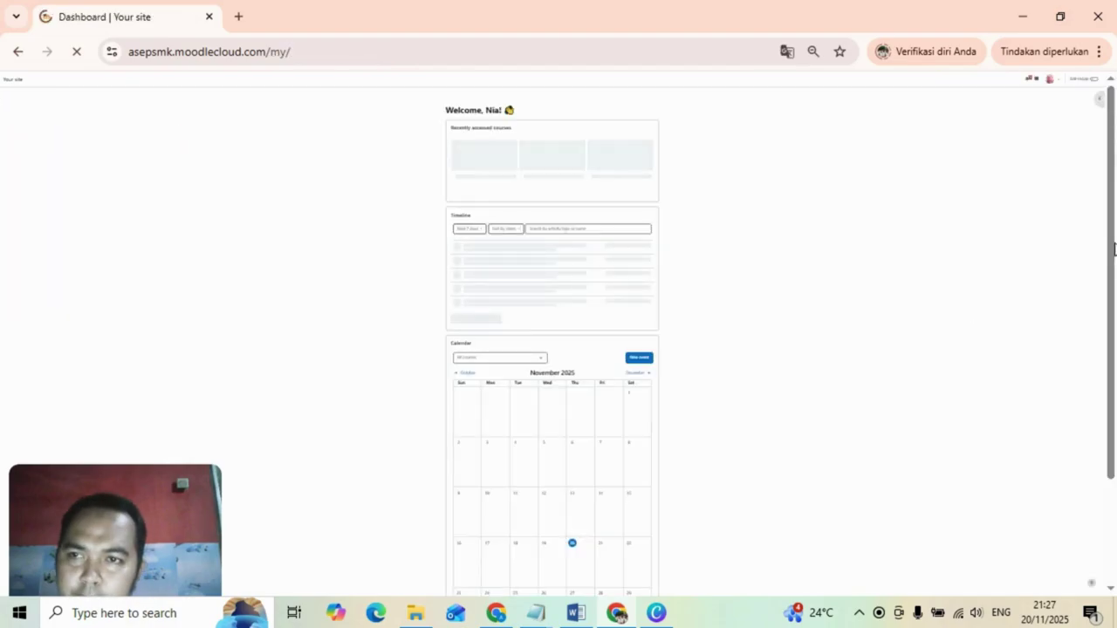
Restore the page zoom and open the Kelas 11 mathematics course from My courses.
left_click(1099, 53)
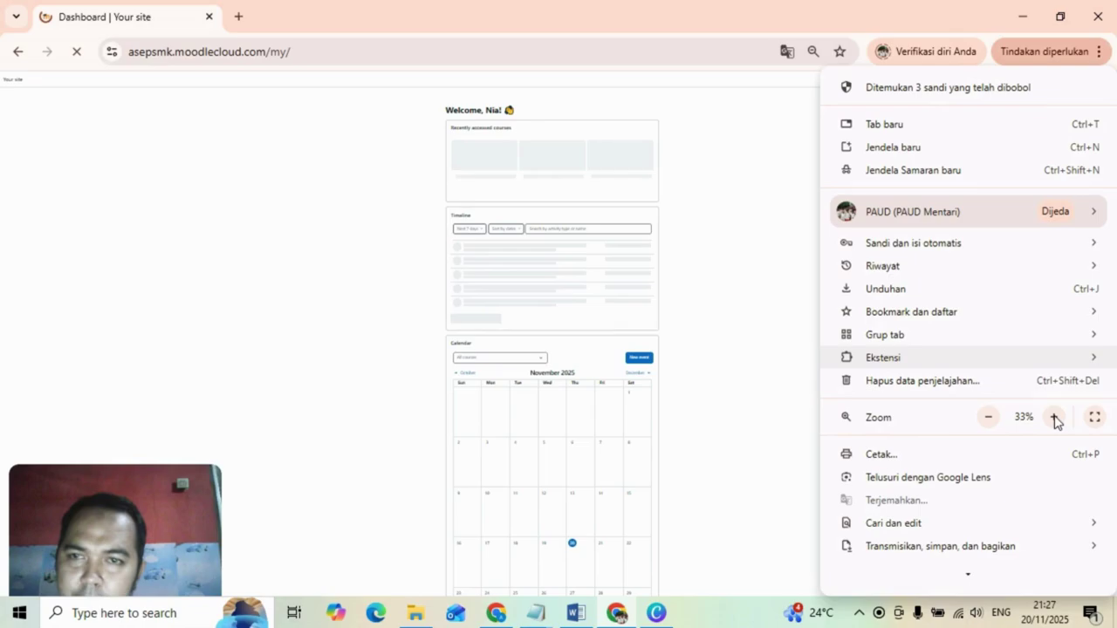
left_click(1055, 419)
left_click(1055, 419)
left_click(748, 305)
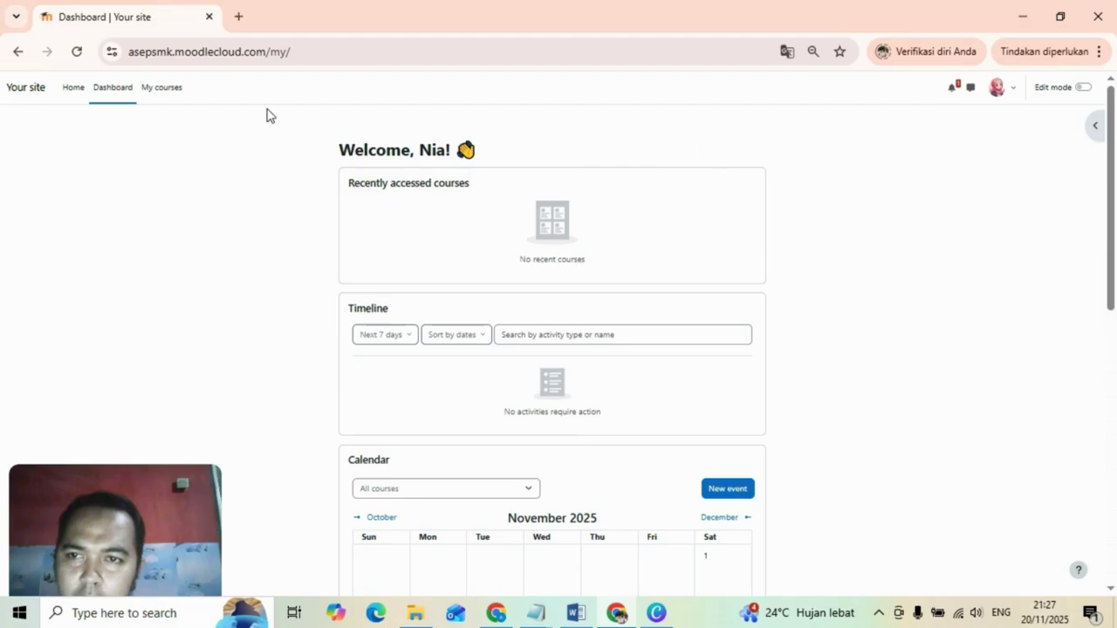
left_click(171, 87)
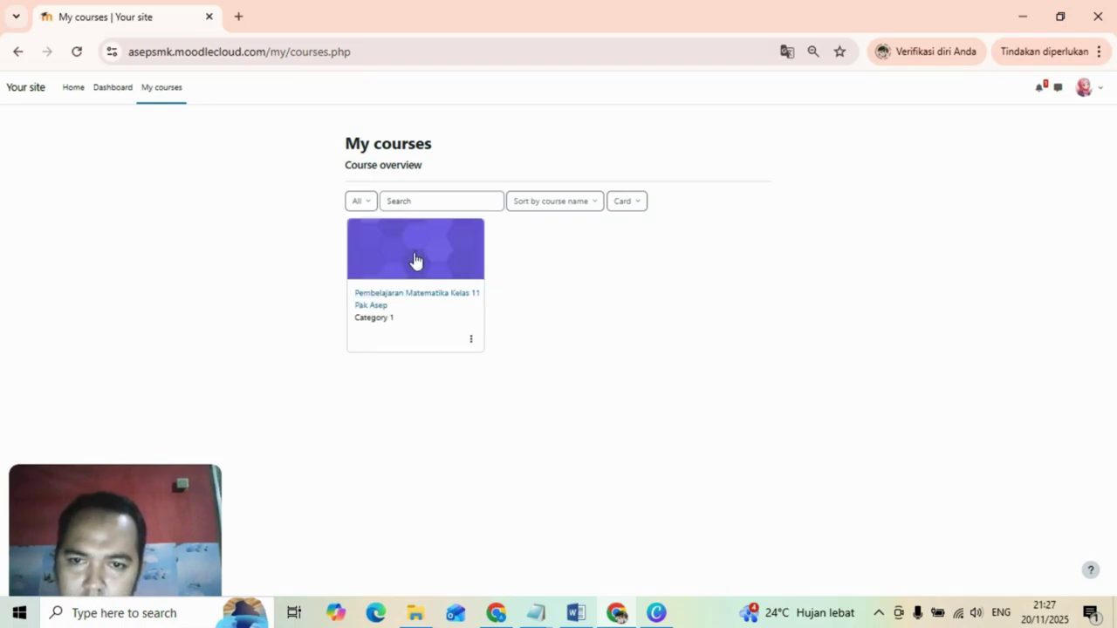
left_click(415, 261)
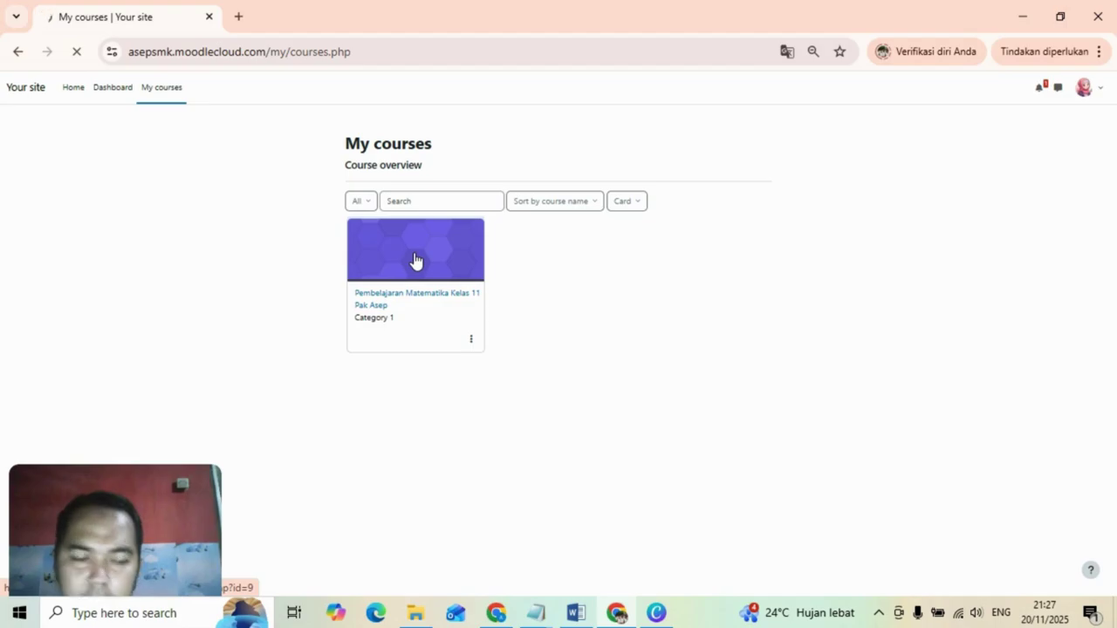
left_click(415, 261)
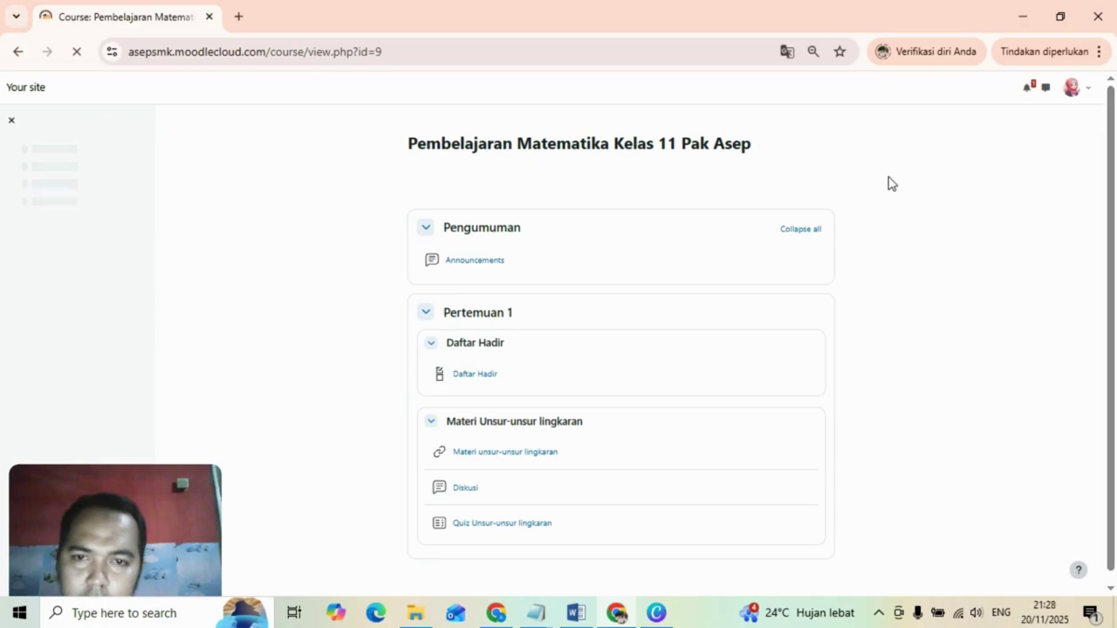
Tick Hadir in the Daftar Hadir checklist to reach 100%, then go back to Pertemuan 1.
scroll(1115, 248, "down", 1)
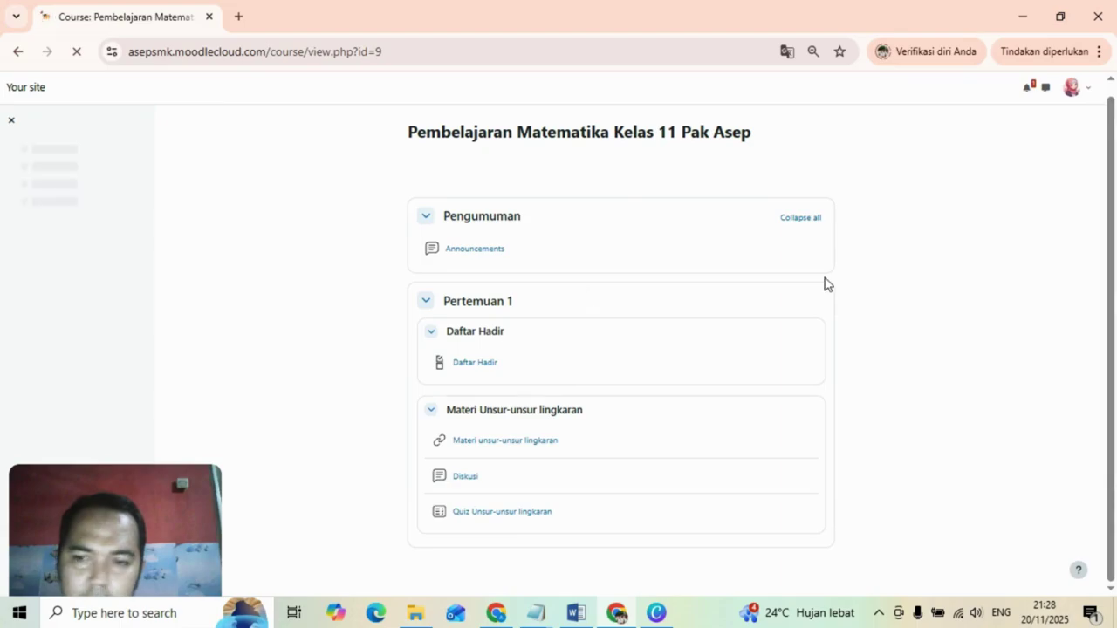
left_click(476, 367)
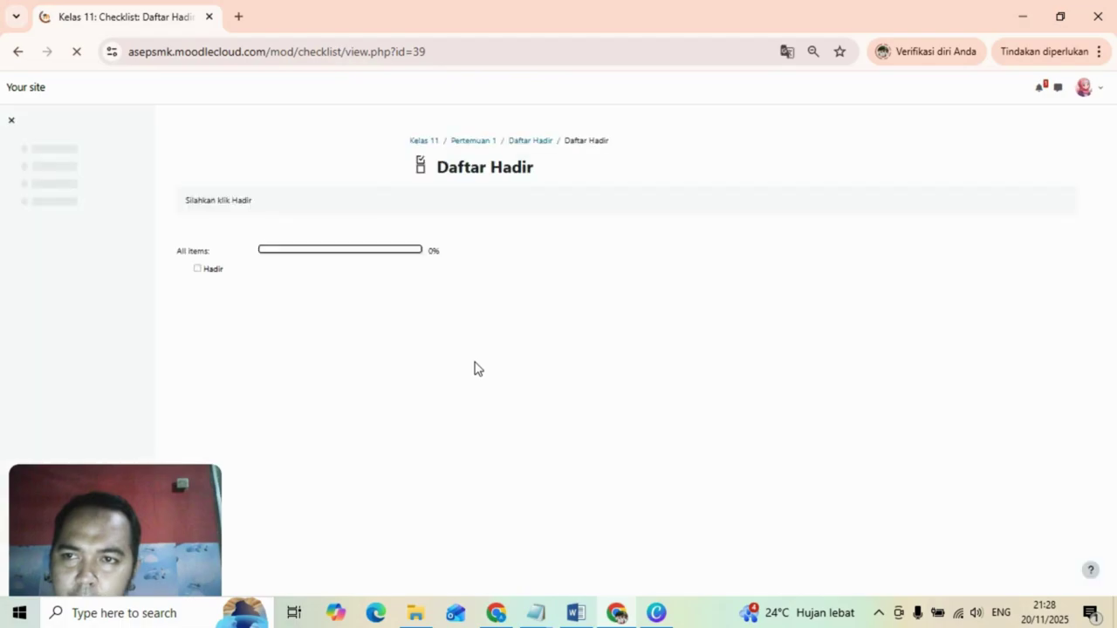
left_click(198, 269)
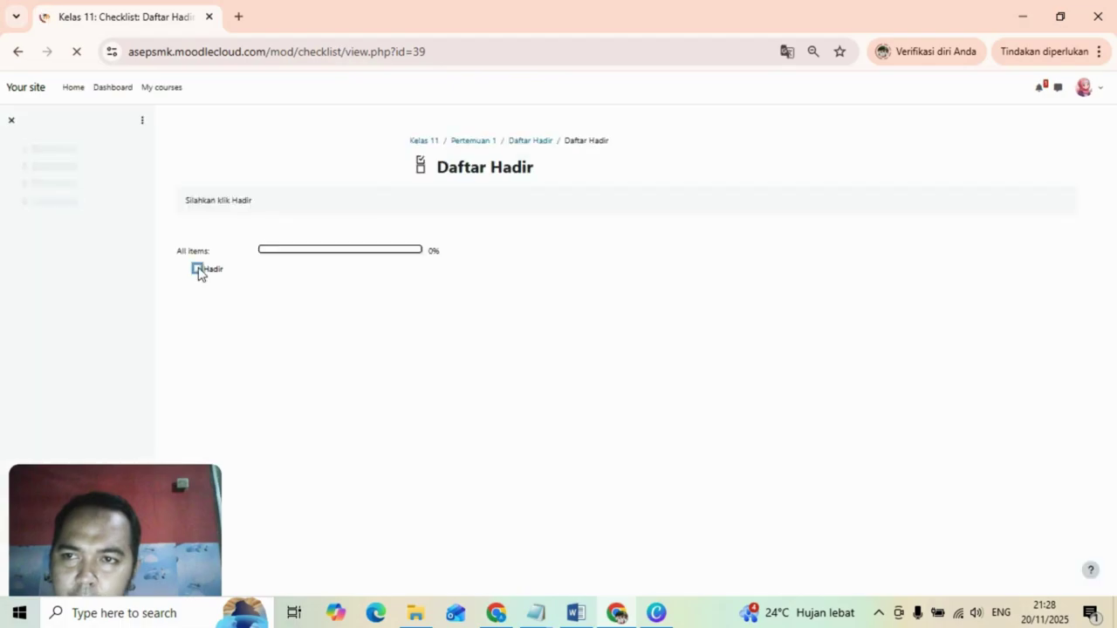
left_click(197, 269)
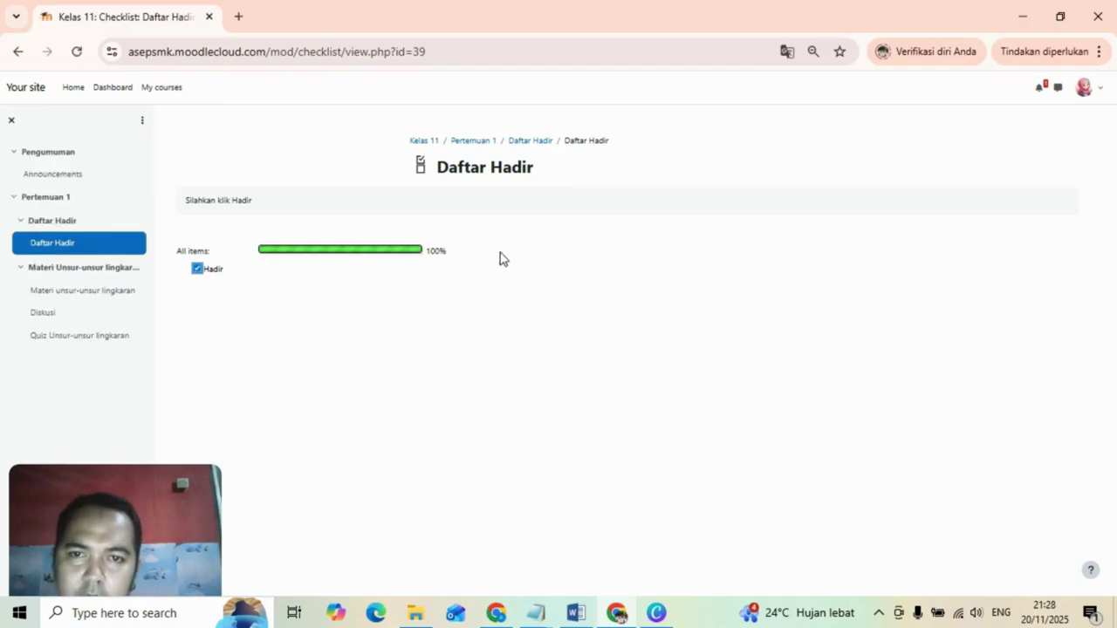
left_click(485, 144)
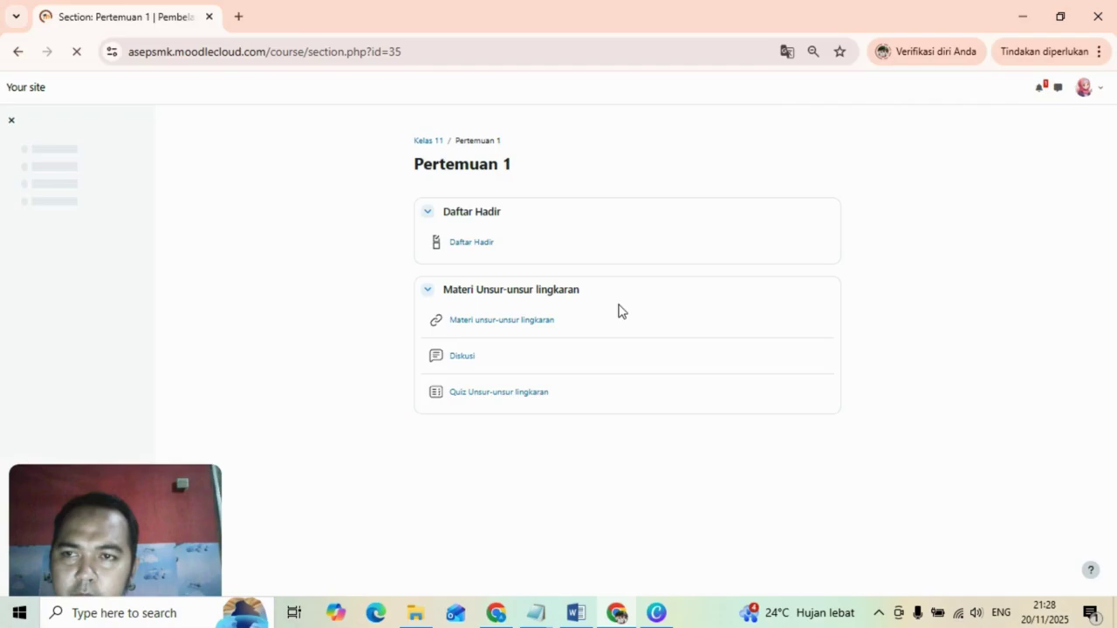
View the Materi unsur-unsur lingkaran resource, then open the Diskusi forum from Pertemuan 1.
left_click(521, 324)
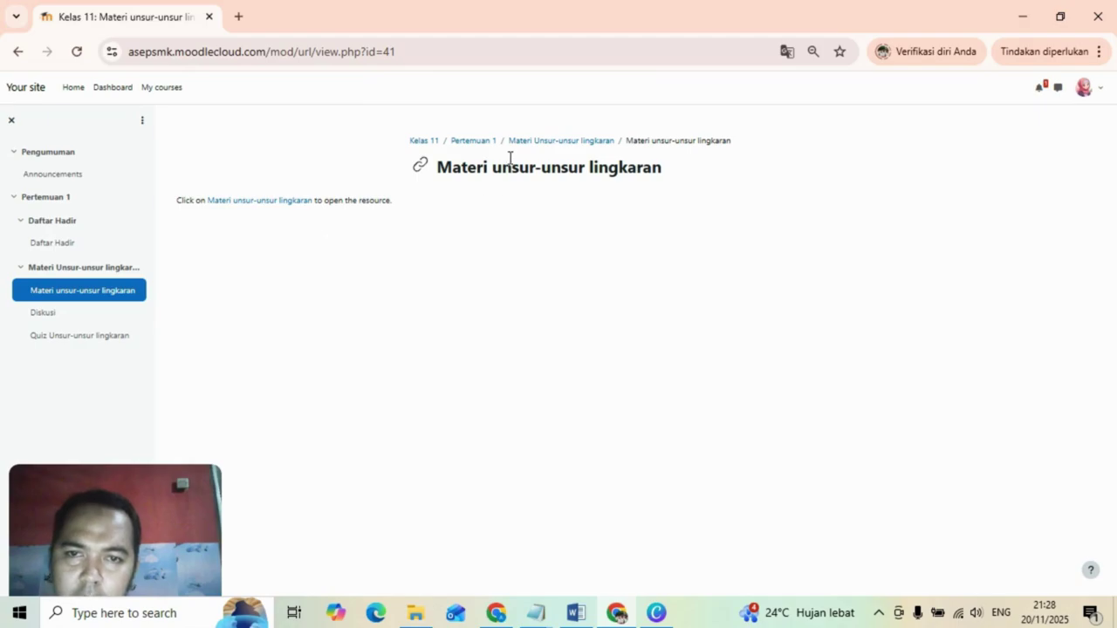
left_click(471, 143)
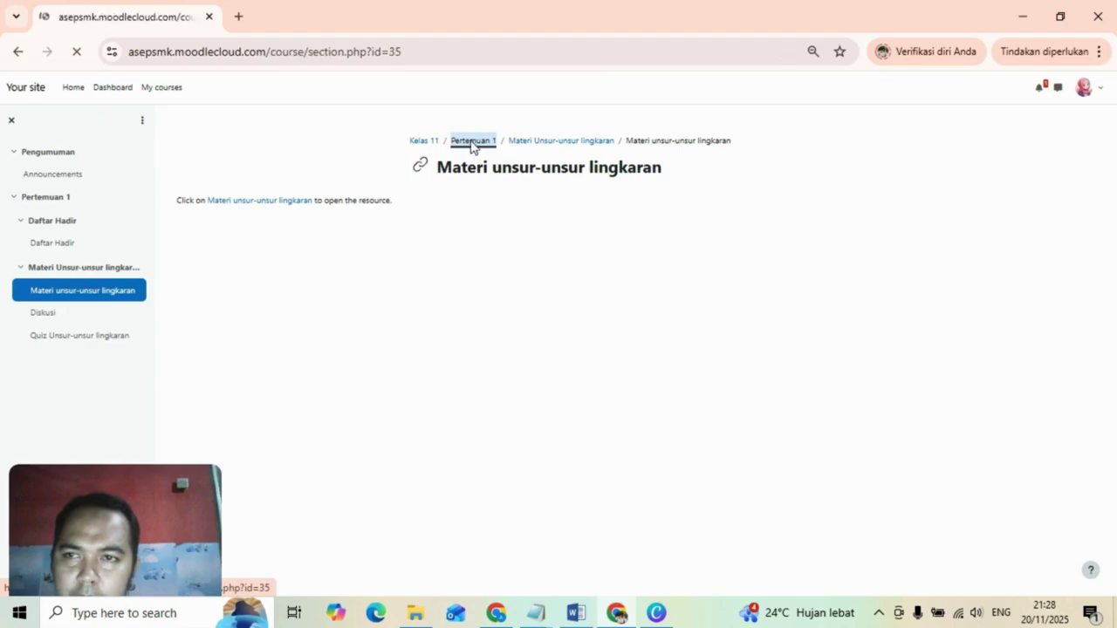
left_click(462, 358)
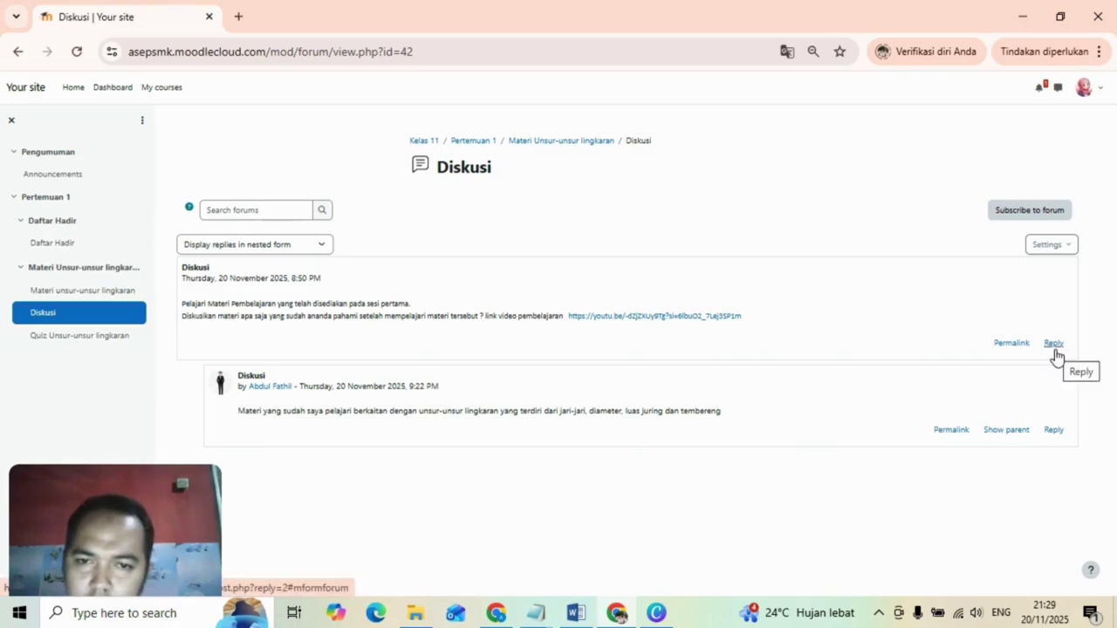
Draft a reply to the opening Diskusi post naming unsur-unsur lingkaran, keliling lingkaran and luas lingkaran.
left_click(1054, 346)
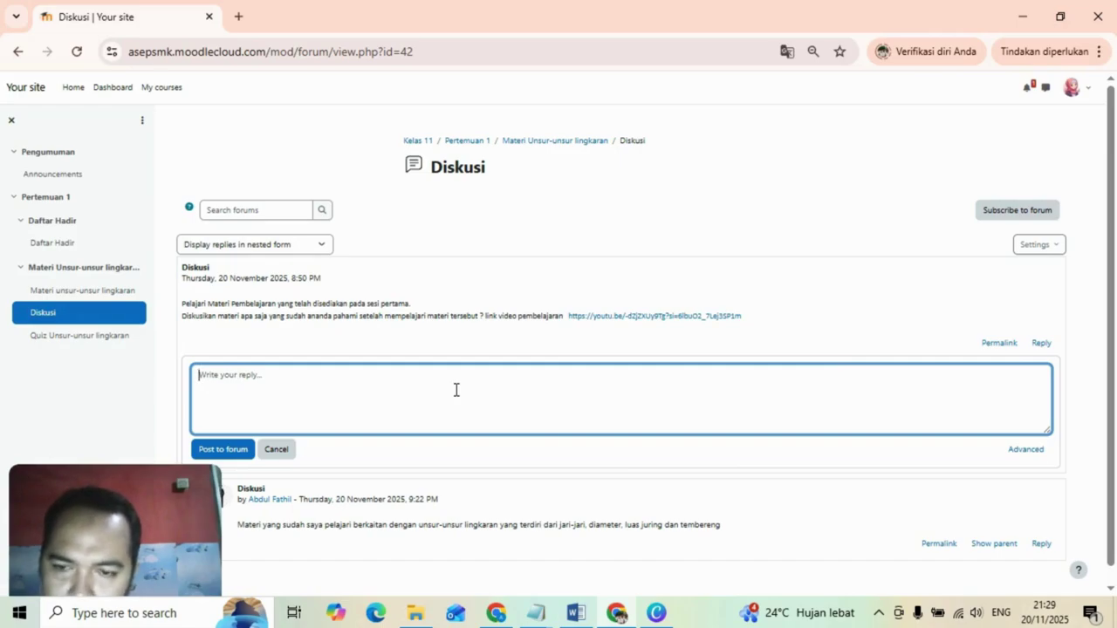
type("S")
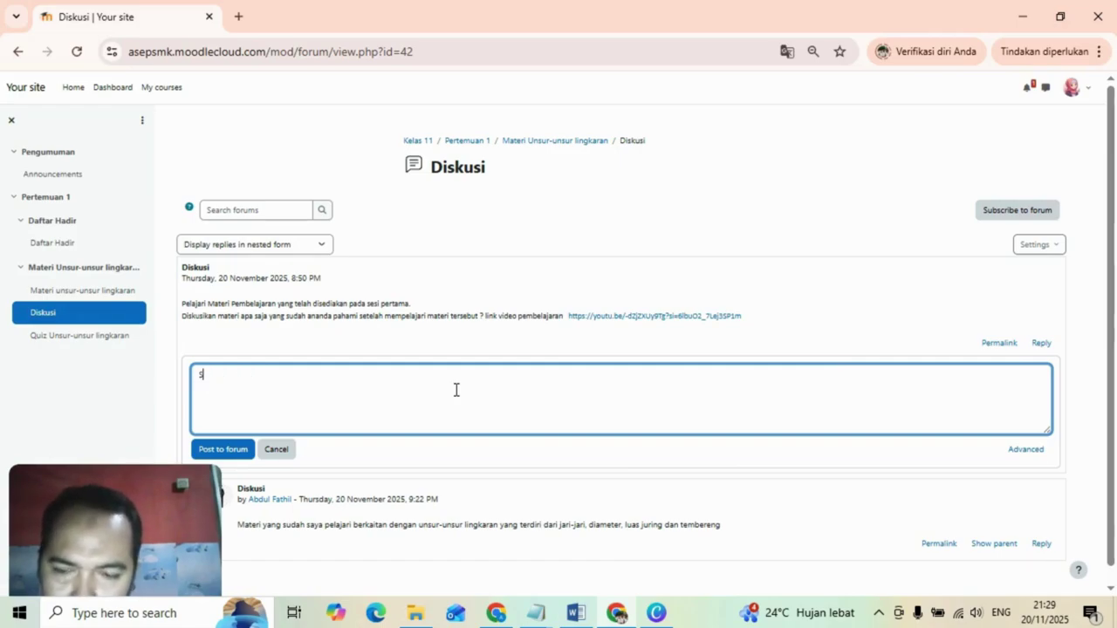
key("BackSpace")
type("Ma")
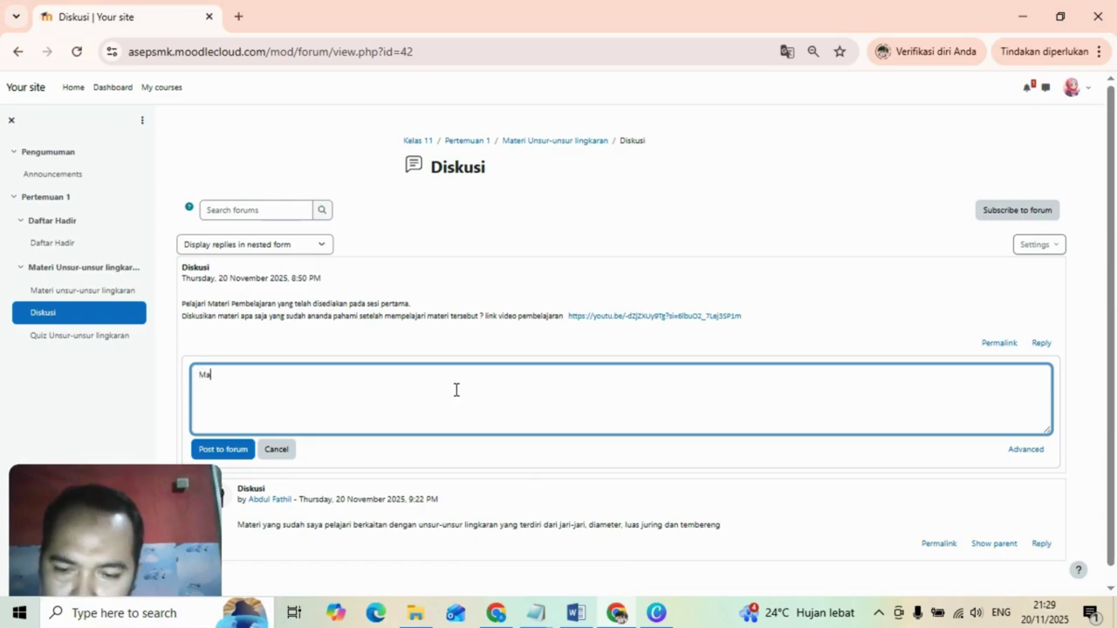
type("teri")
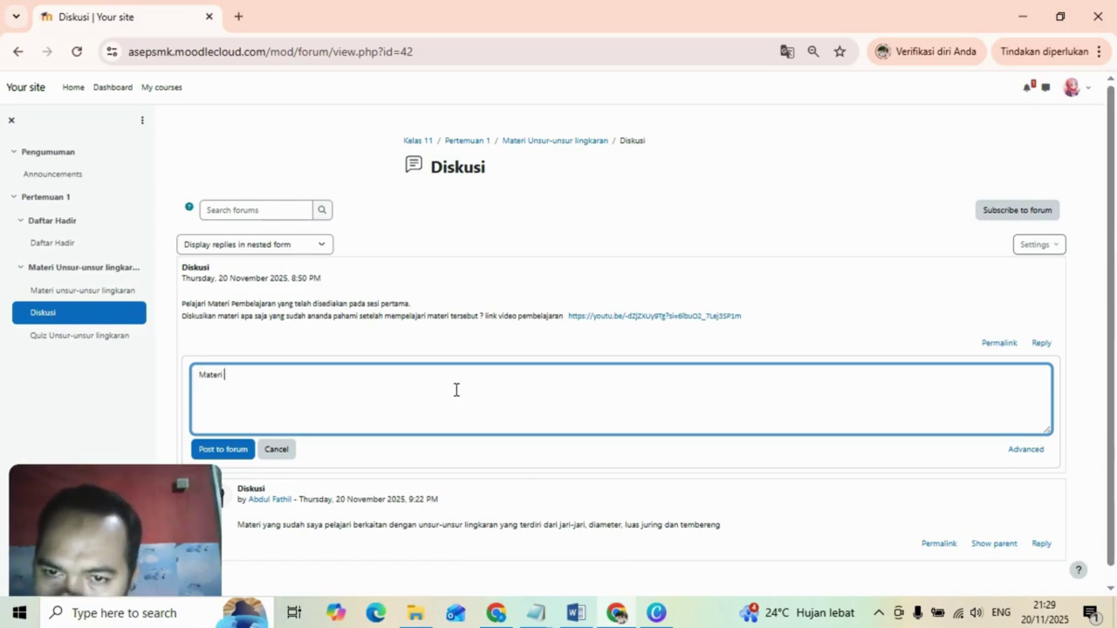
type(" yang s")
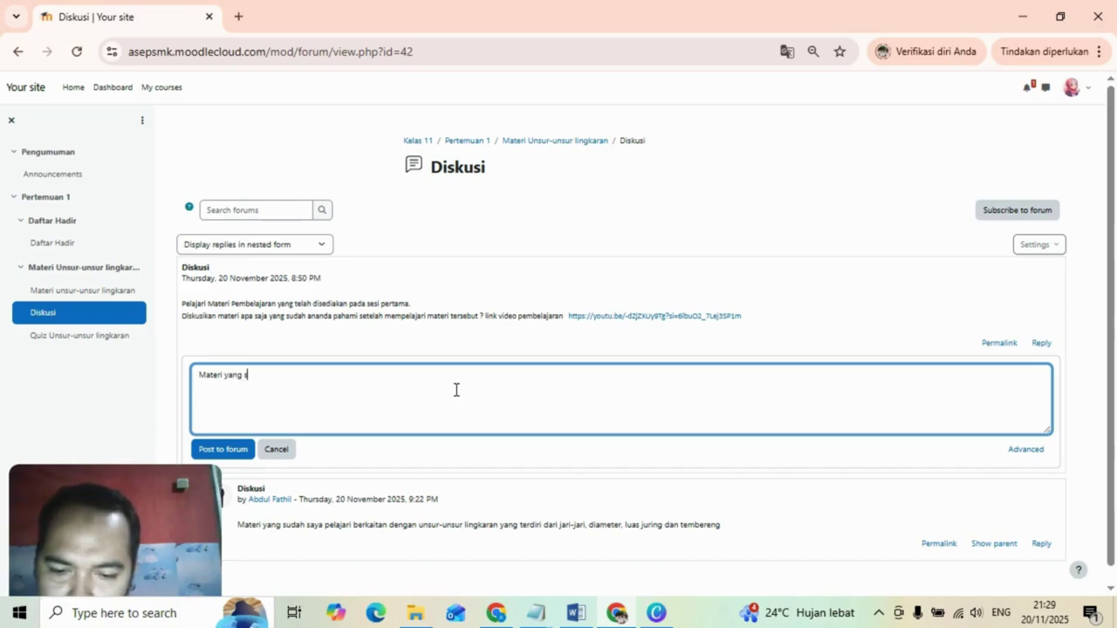
type("udah saya")
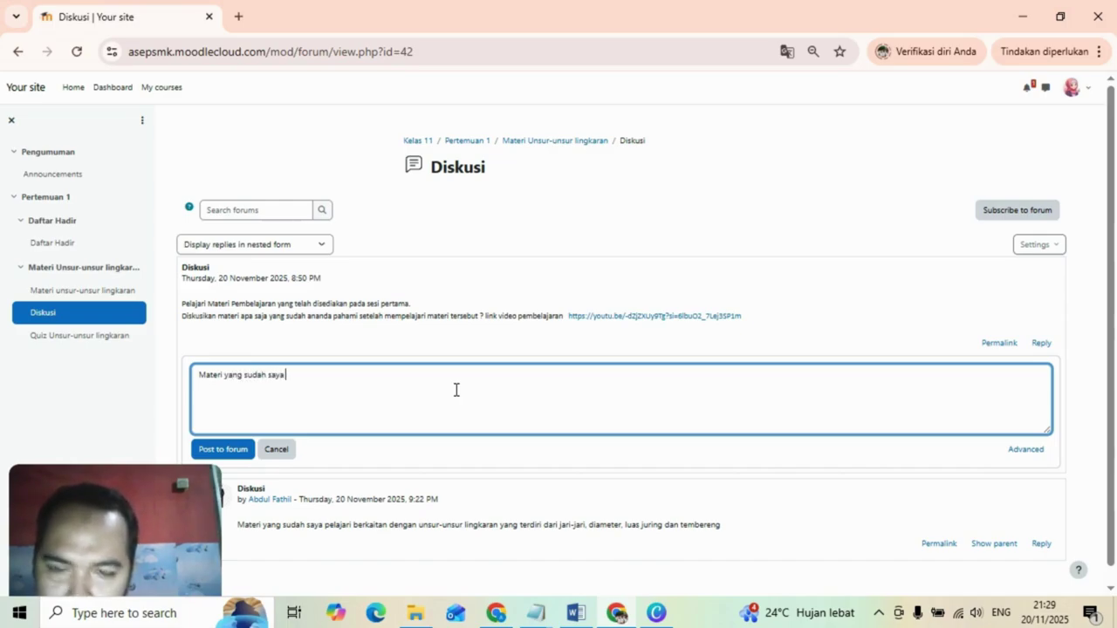
type(" pahami ")
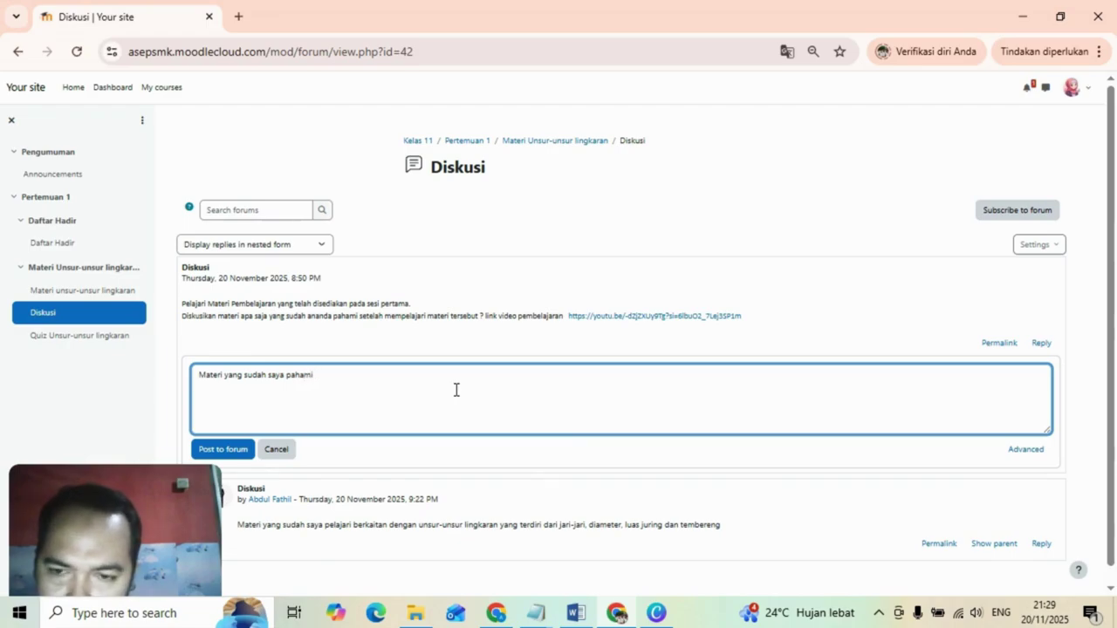
type("yaitu ")
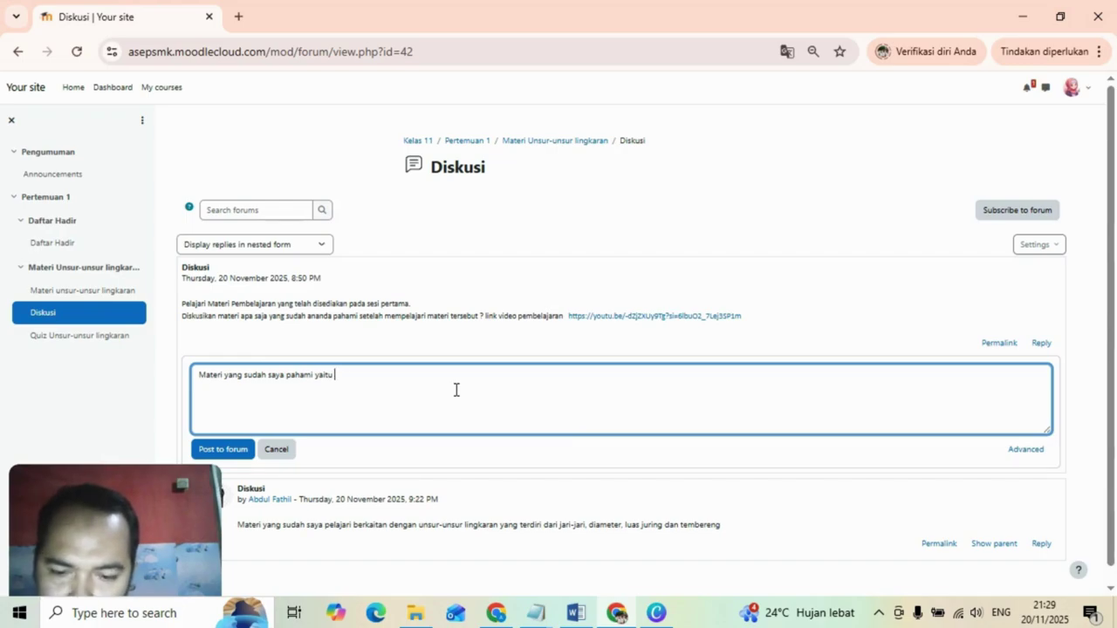
type("tenta")
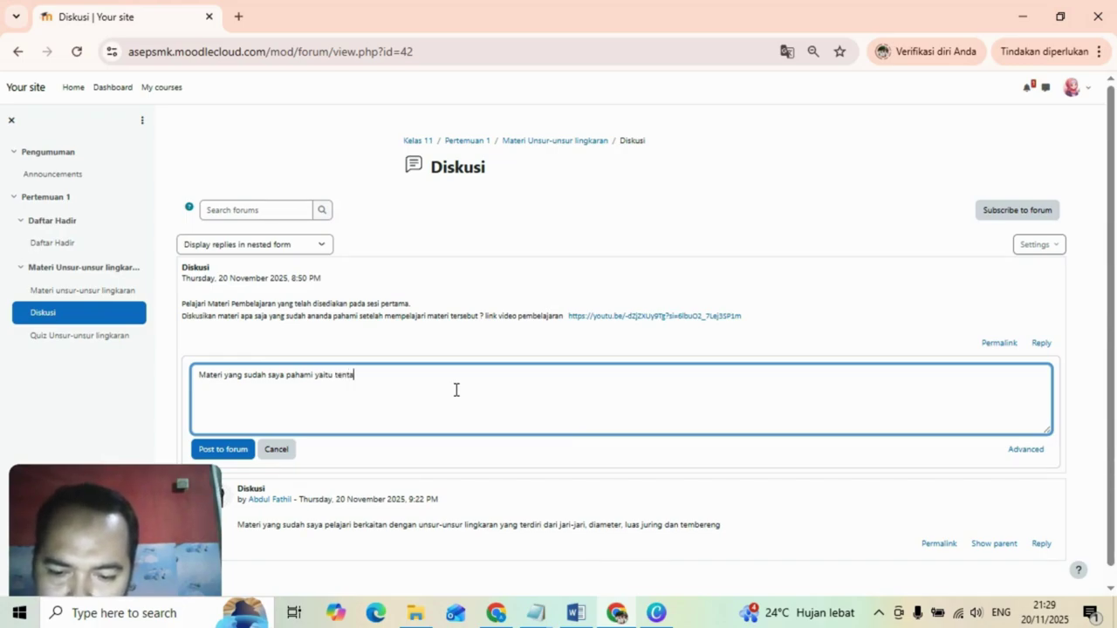
type("tentang m")
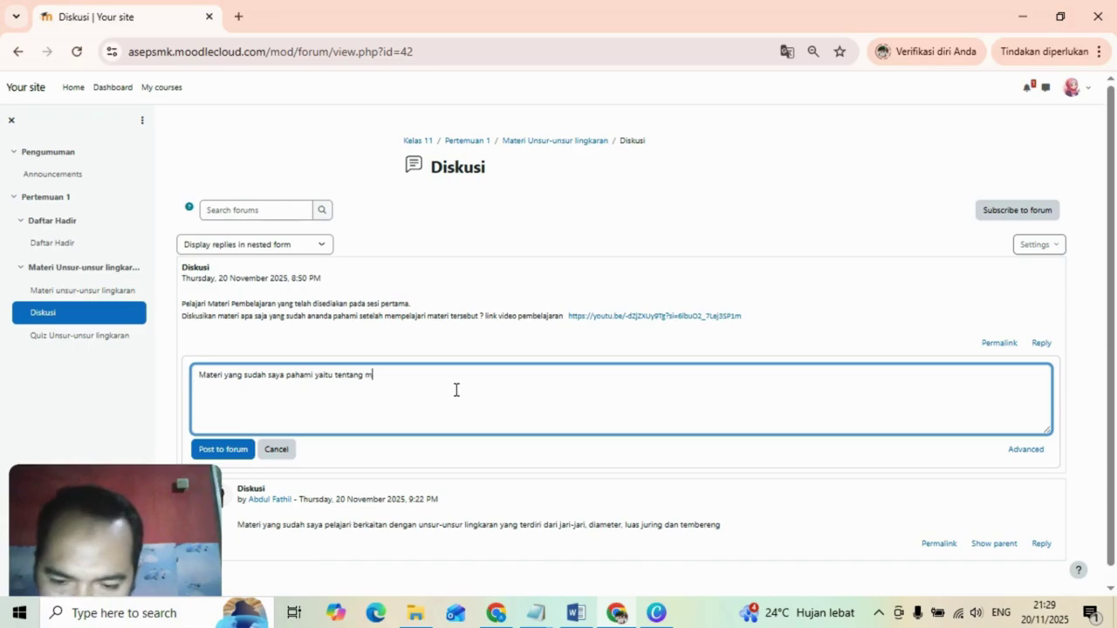
type("enentu")
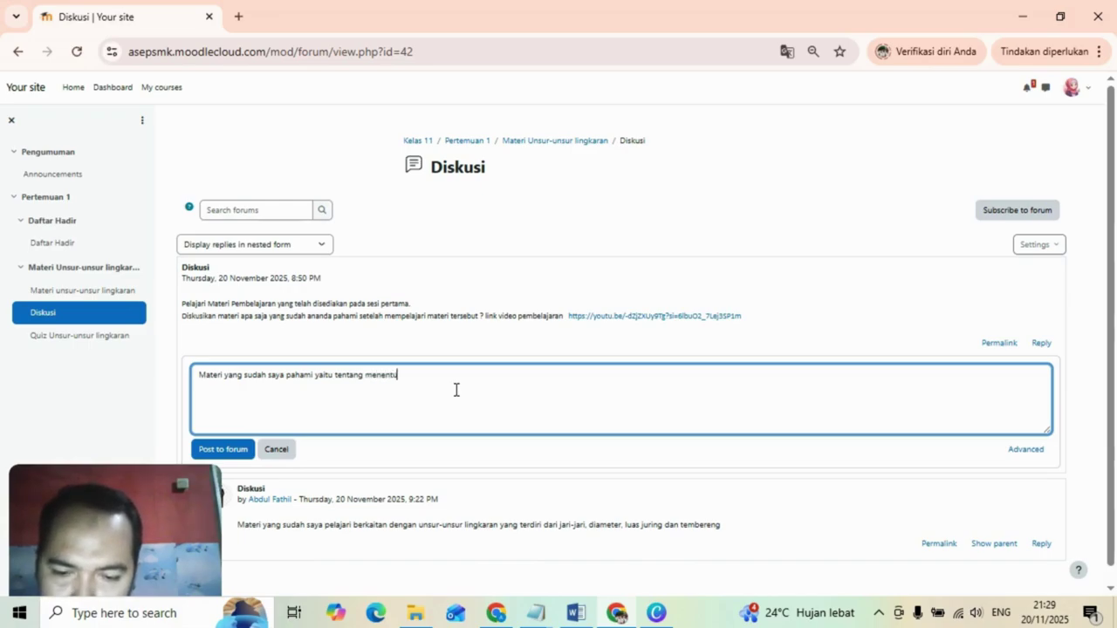
type("kan unur-u")
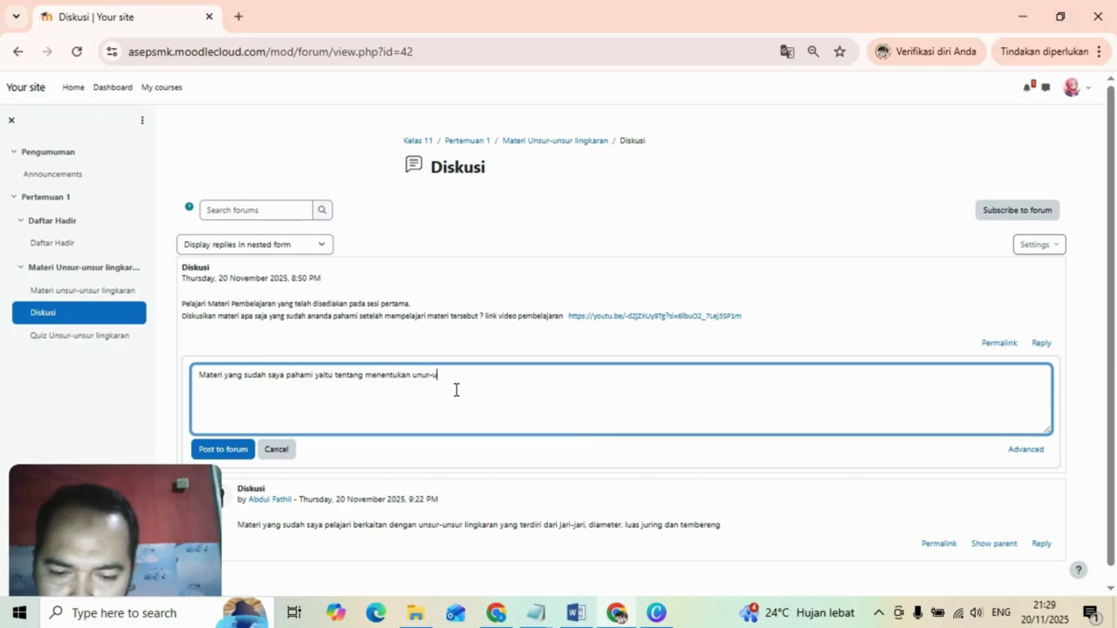
type("nsur lingkaran")
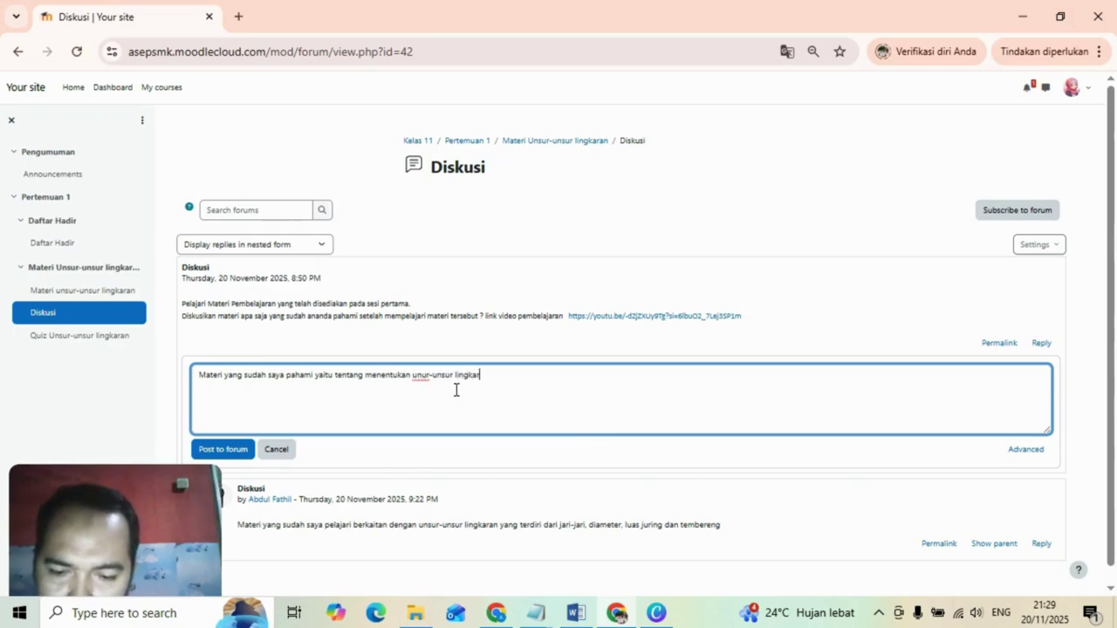
type(", lu")
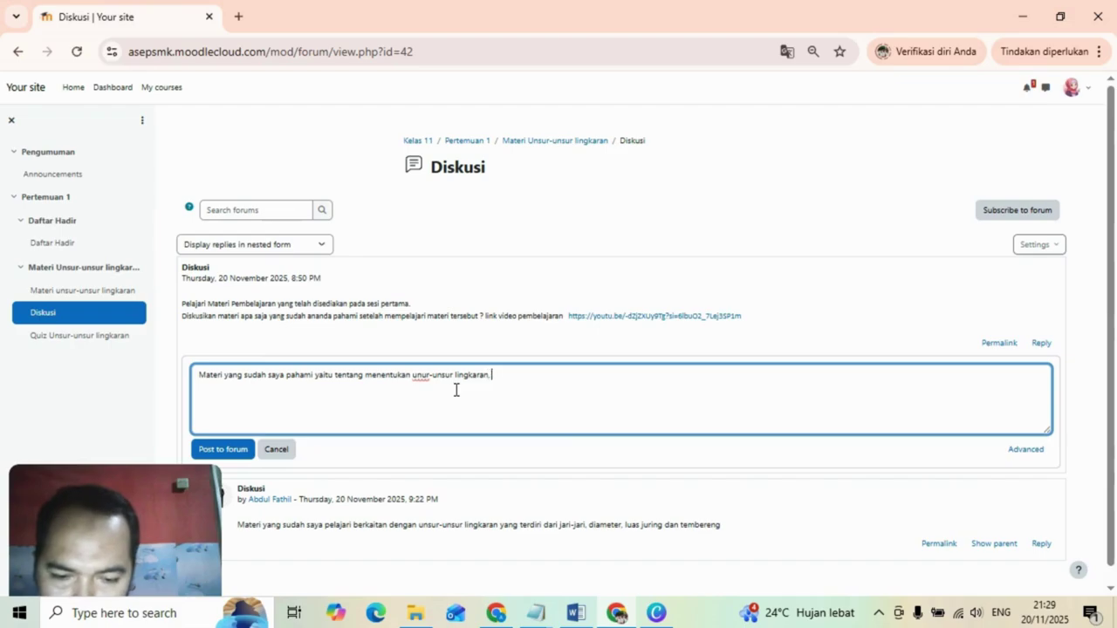
type("elili")
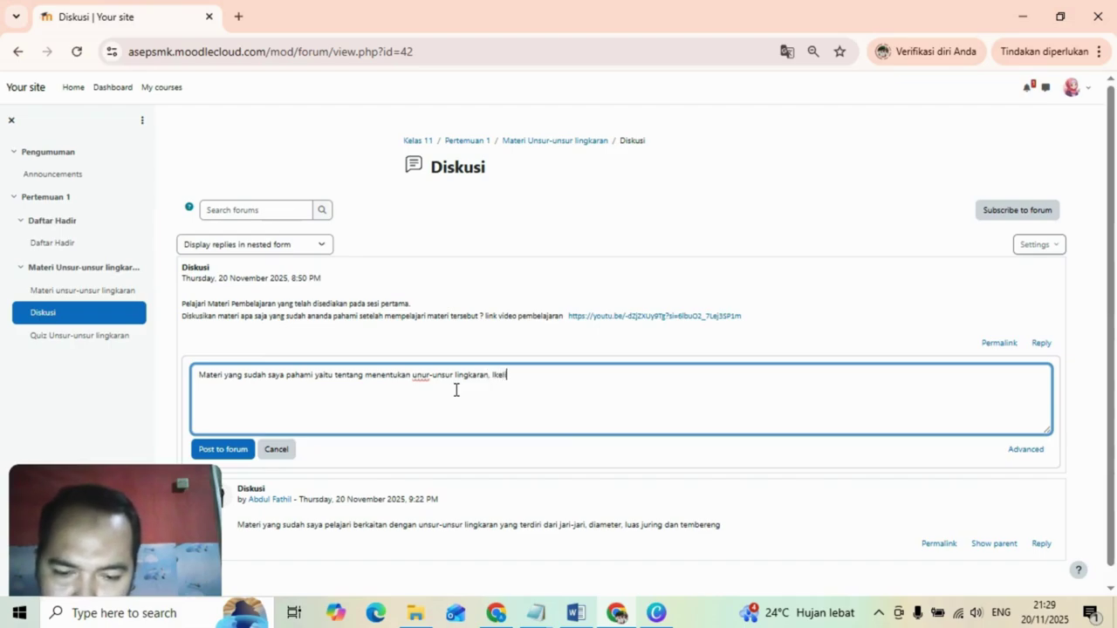
key("BackSpace")
key("BackSpace")
key("BackSpace")
key("BackSpace")
key("BackSpace")
key("BackSpace")
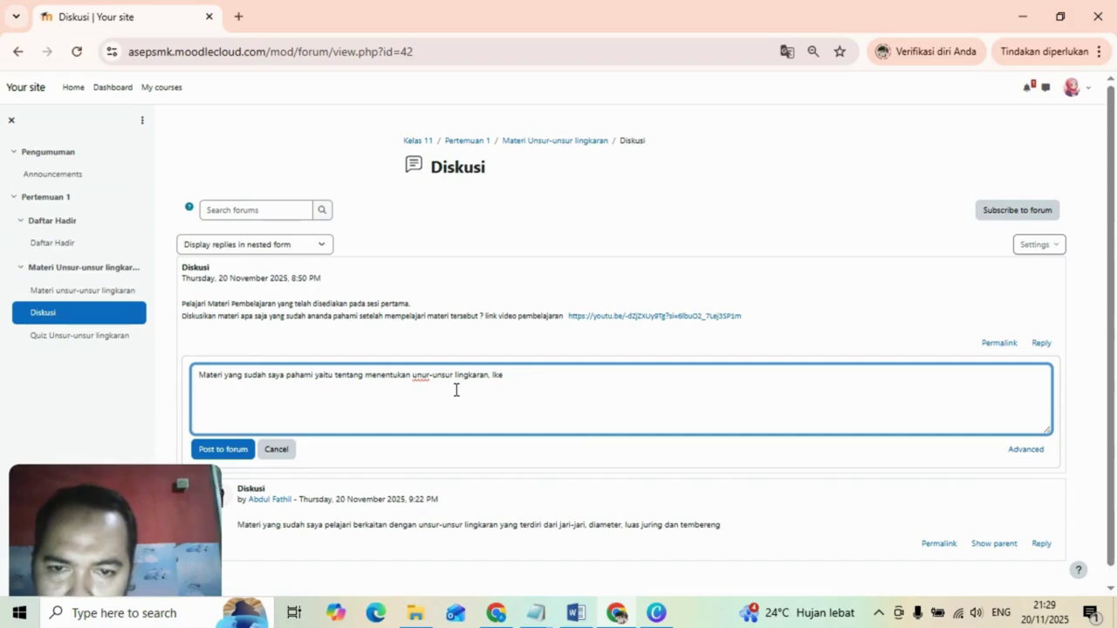
key("BackSpace")
type("kel")
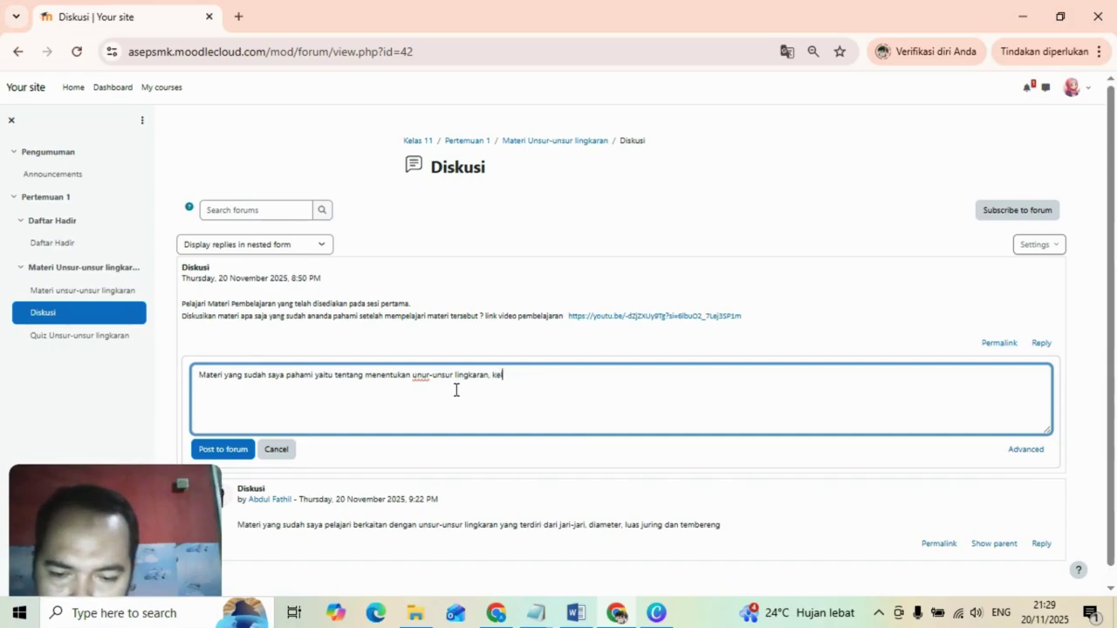
type("ililing ")
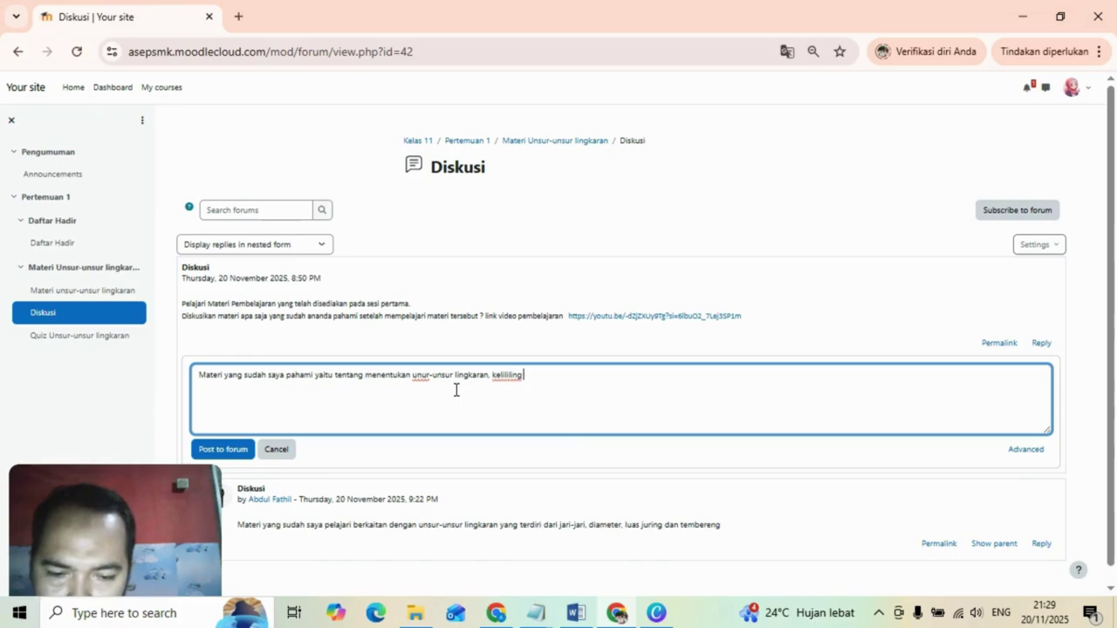
type("lingkaran da")
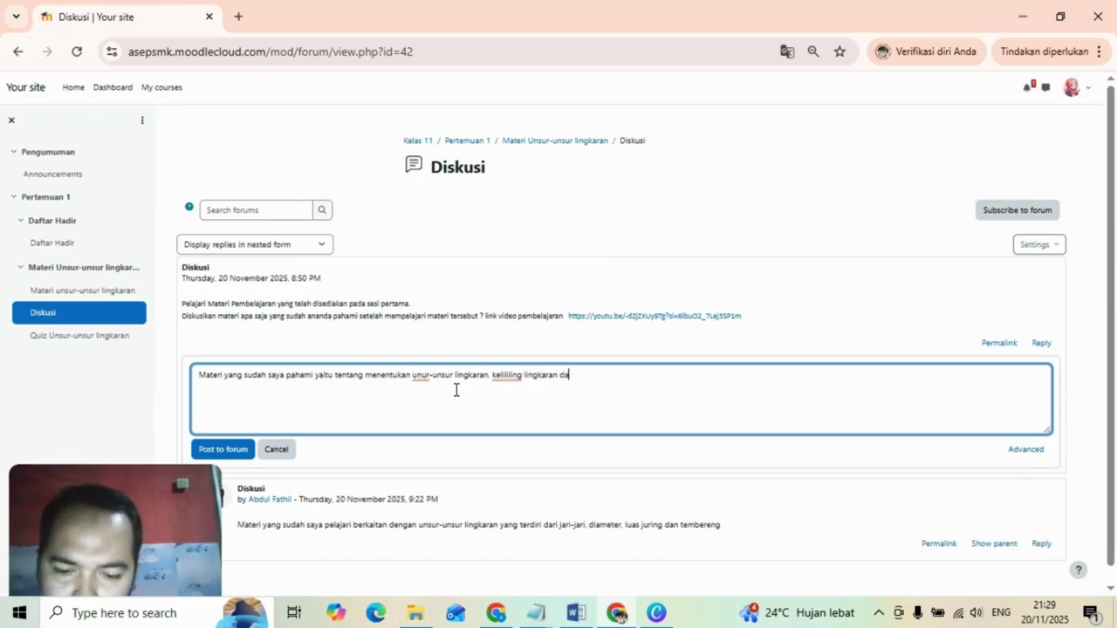
type("n luas lingkaran")
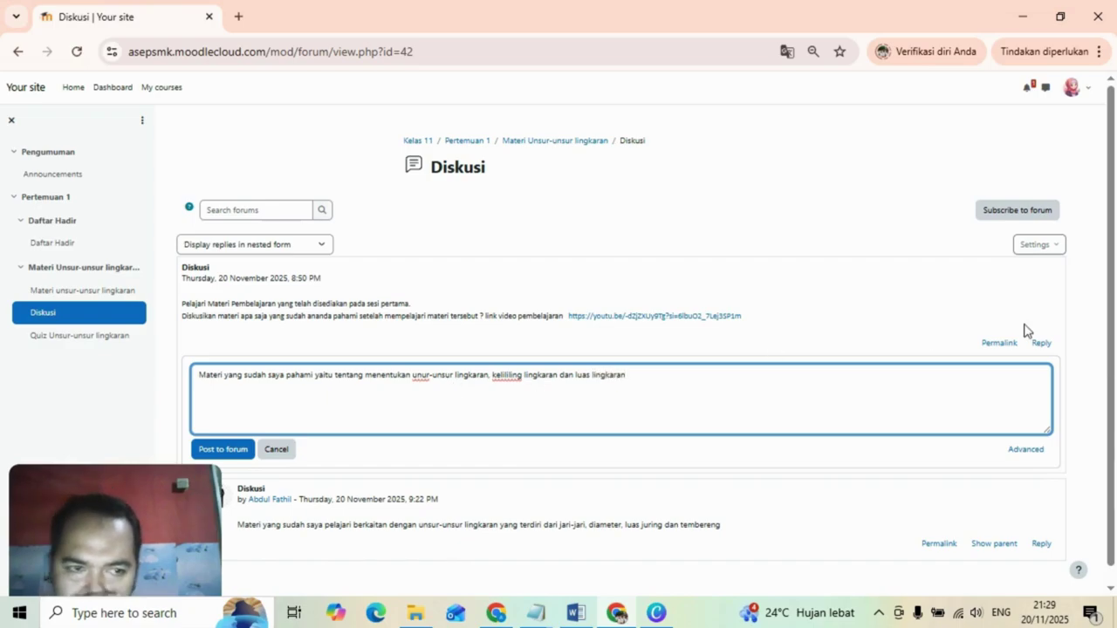
left_click_drag(1112, 336, 1111, 371)
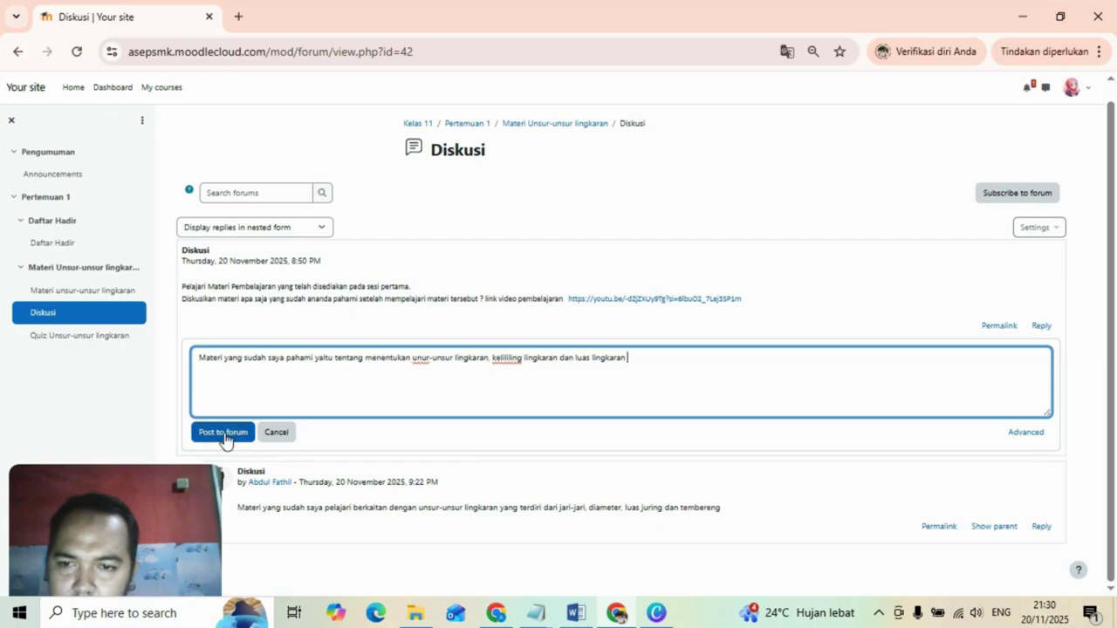
Post the circle-material reply, then post a reply confirming the first student's answer is correct.
left_click(224, 432)
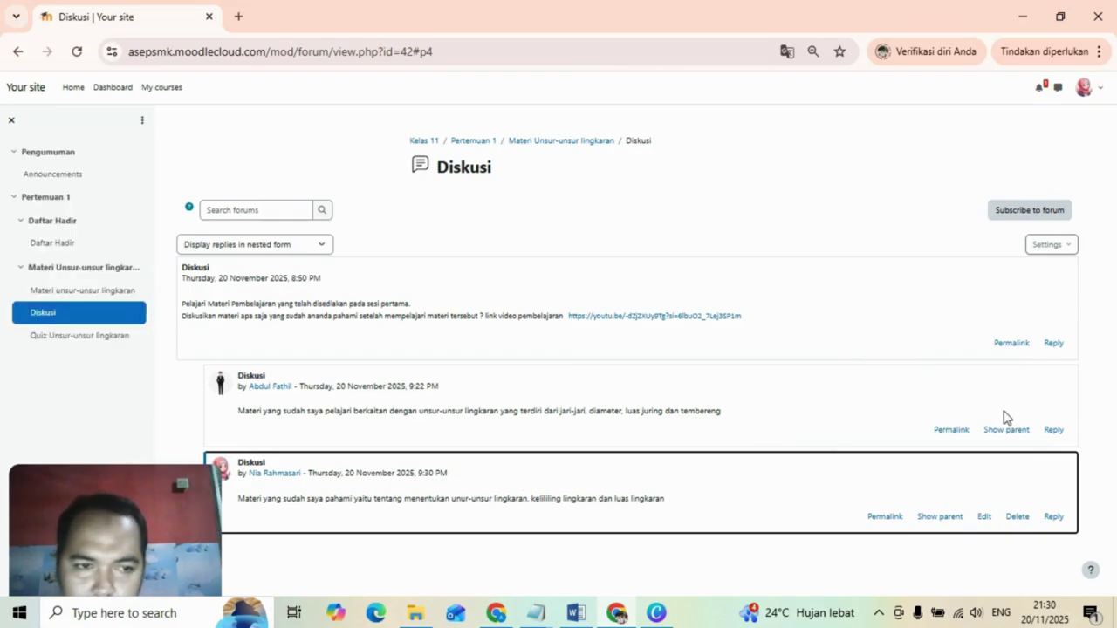
left_click(1054, 433)
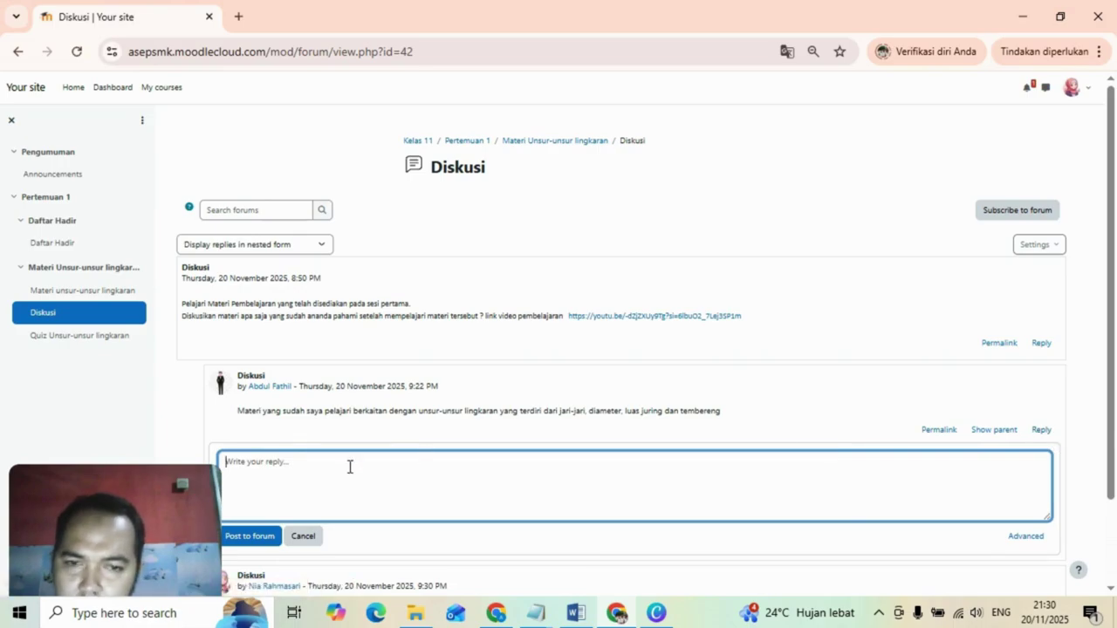
type("betul ")
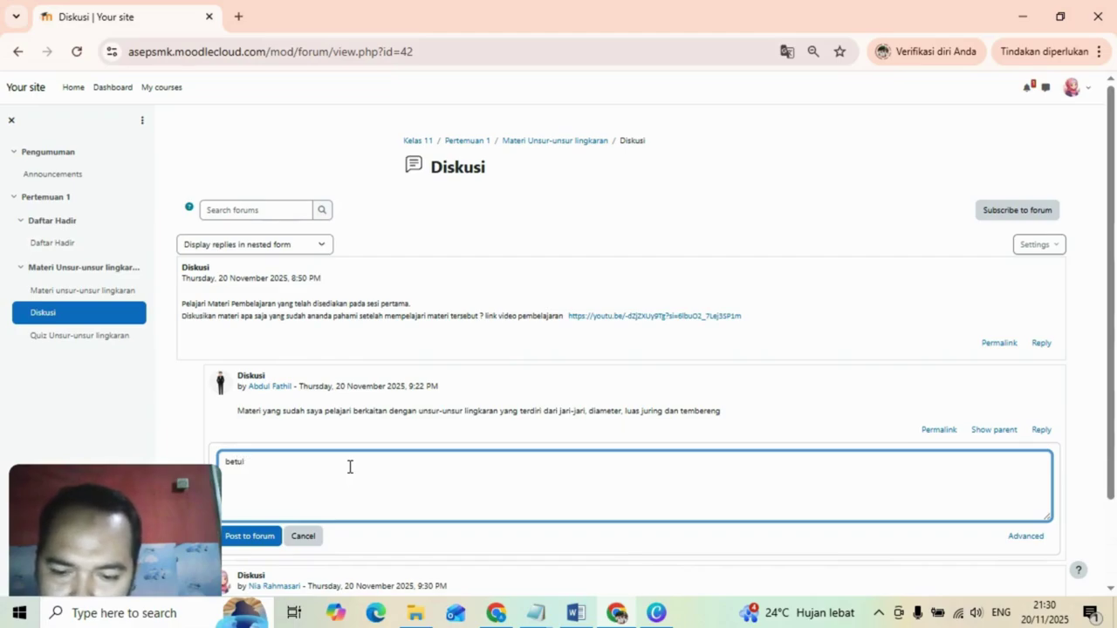
type("fathil untuk ")
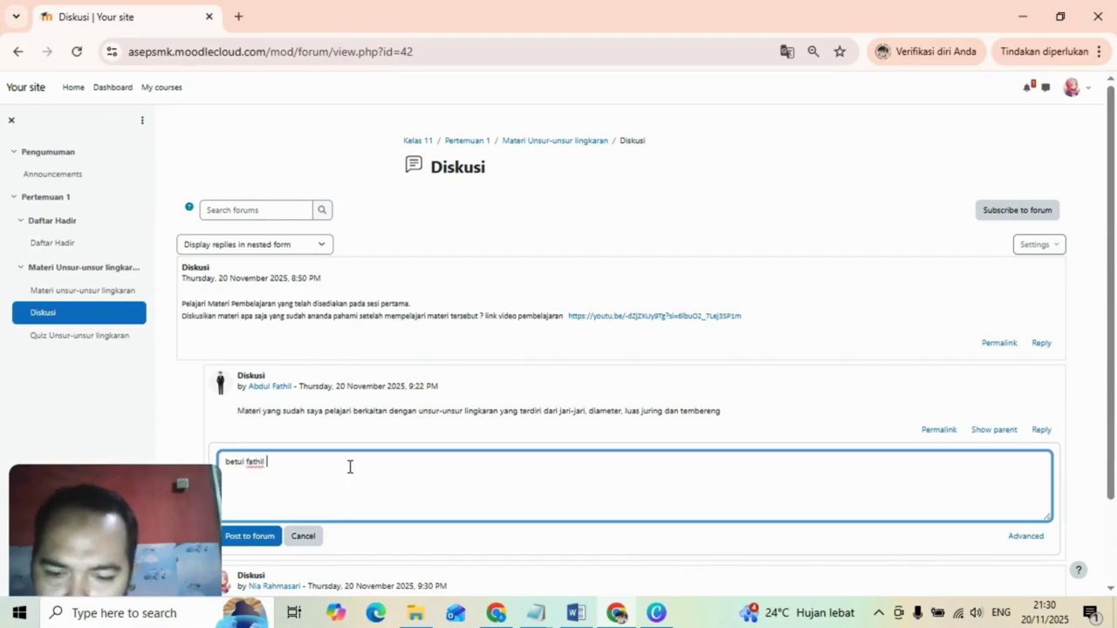
type("jawaban")
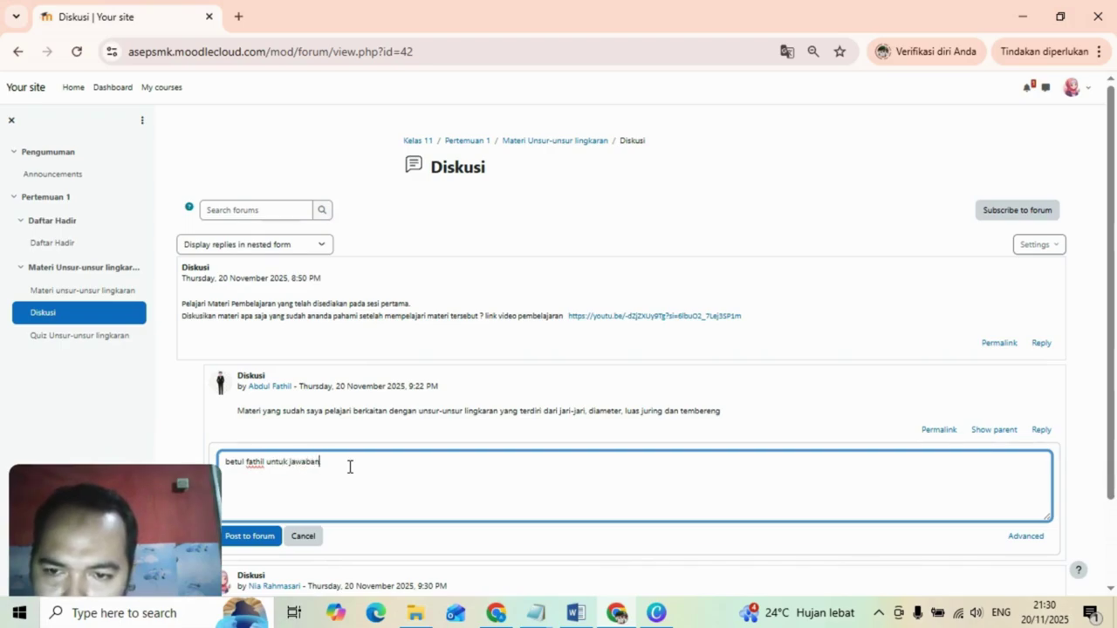
type("nya")
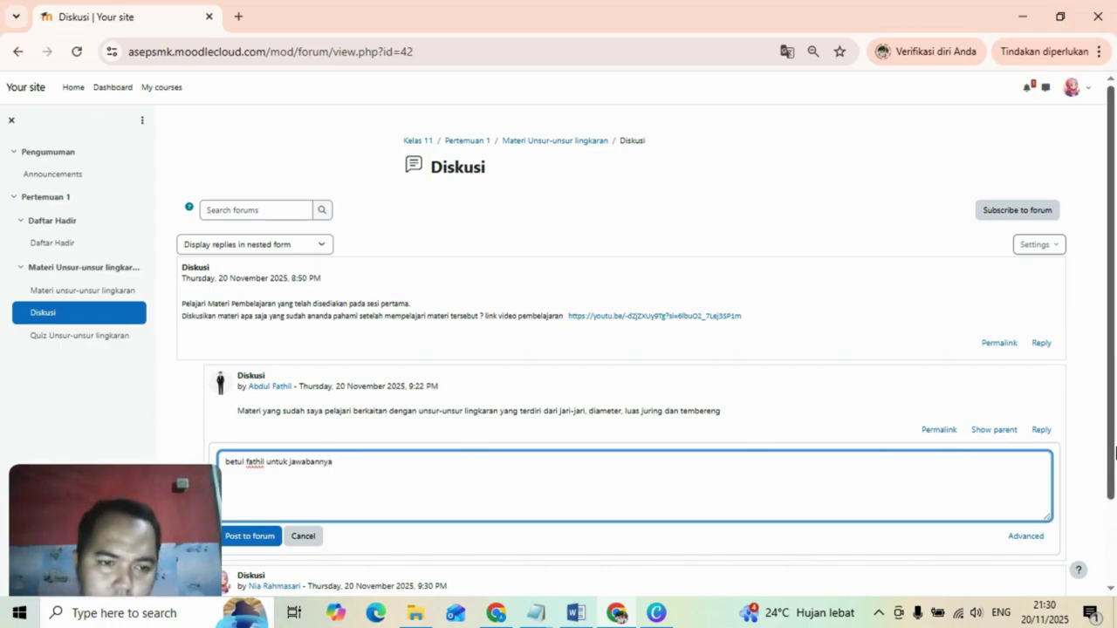
scroll(1041, 490, "down", 1)
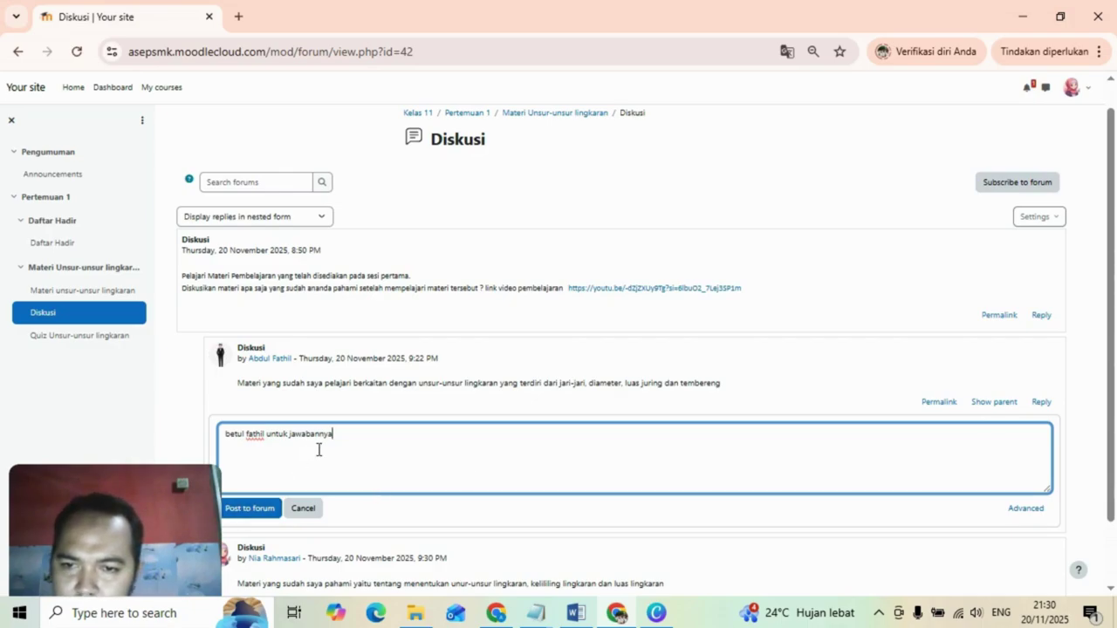
left_click(249, 516)
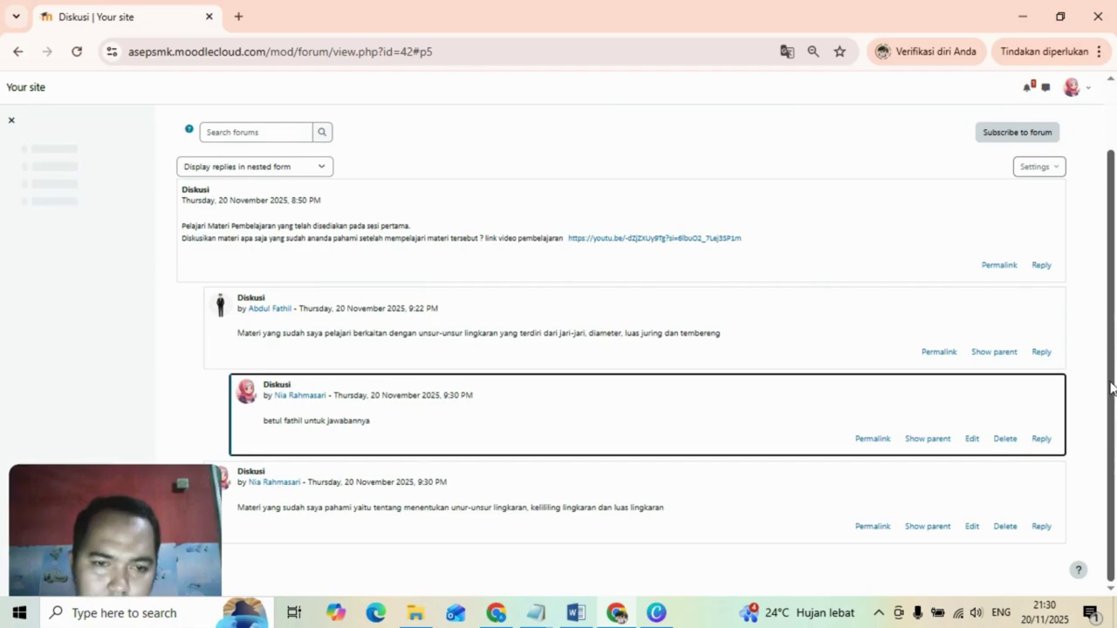
scroll(1113, 288, "up", 1)
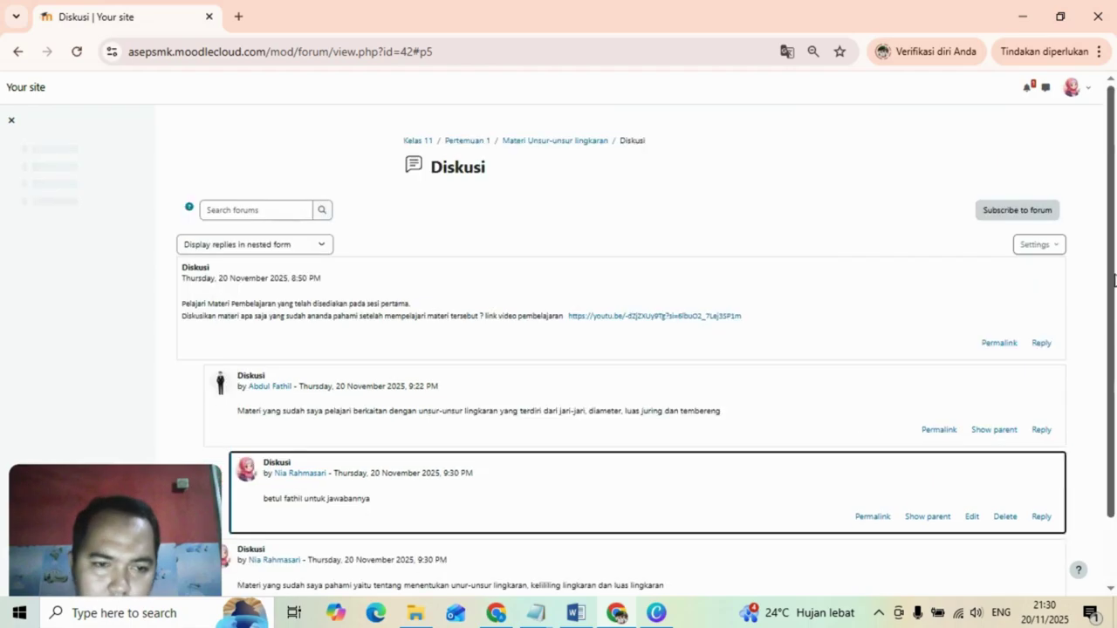
Return to the Pertemuan 1 section page and open Quiz Unsur-unsur lingkaran.
left_click(468, 144)
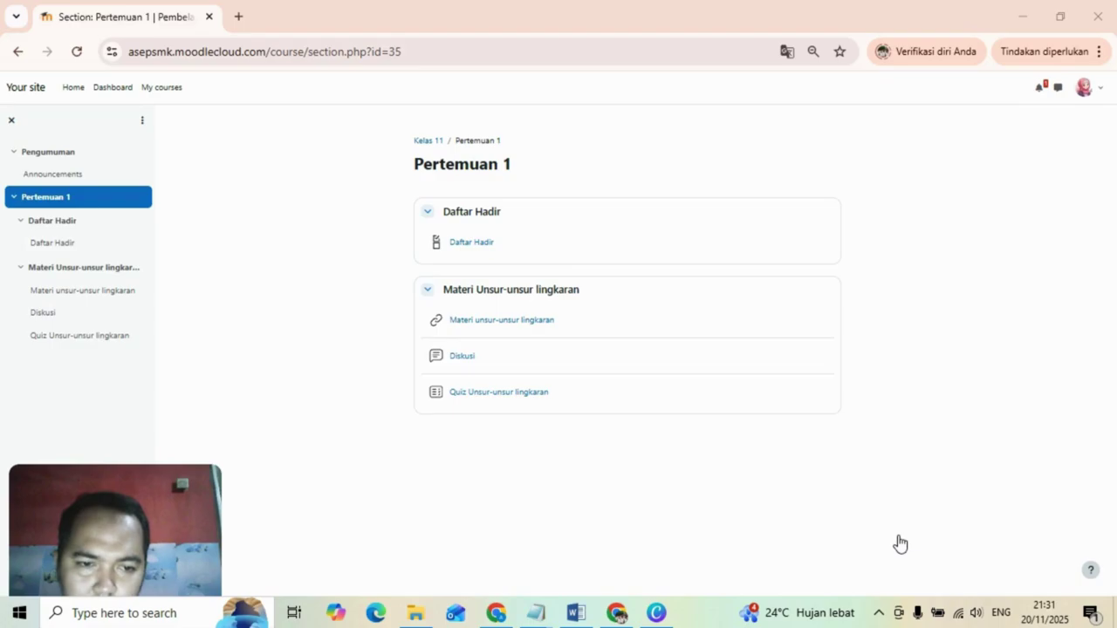
left_click(497, 394)
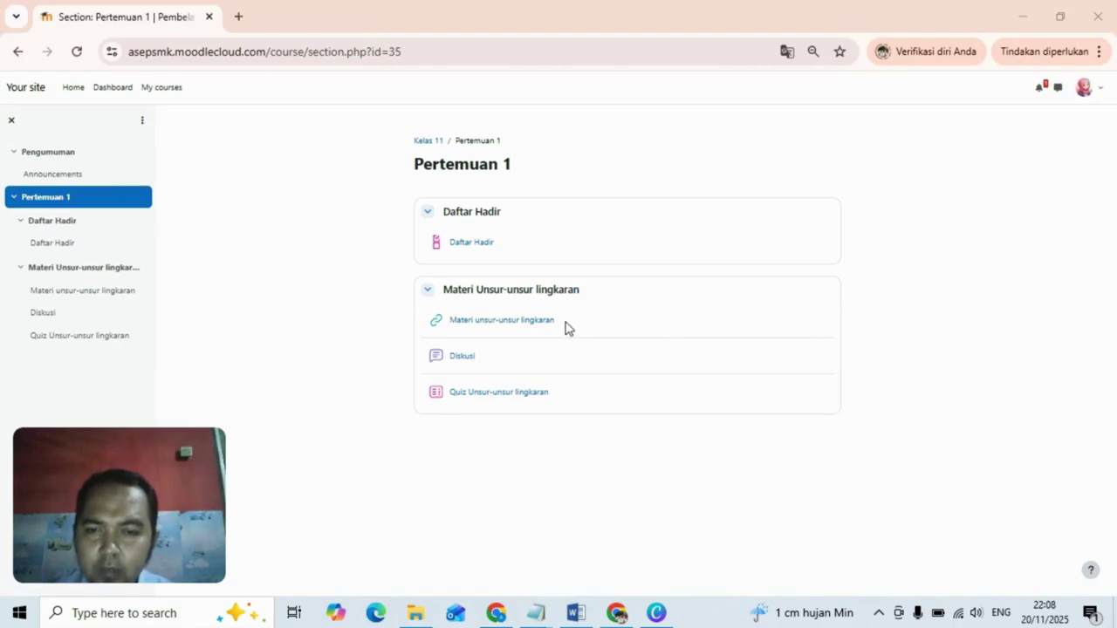
Resume the quiz attempt, answering question 1 'Di tengah lingkaran' and question 2 'Diameter'.
left_click(479, 394)
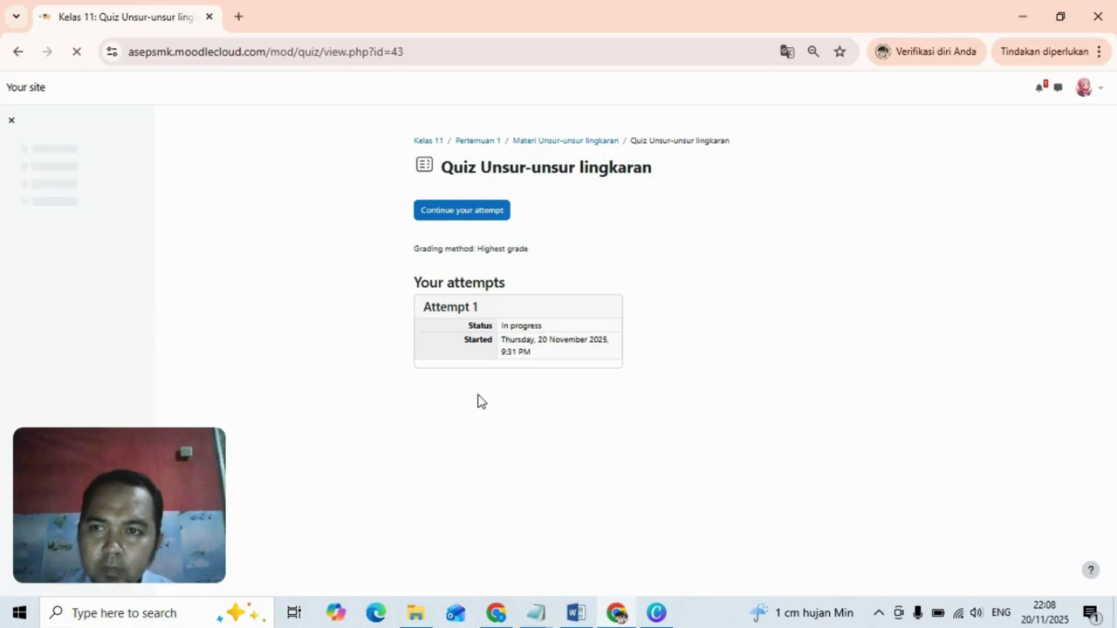
left_click(476, 214)
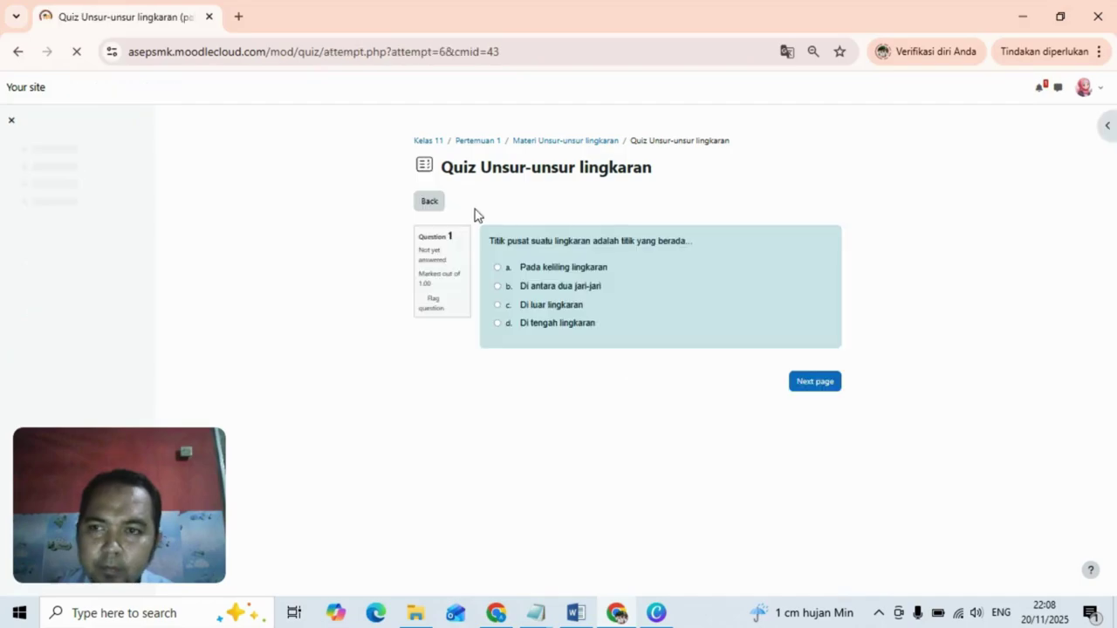
left_click(497, 323)
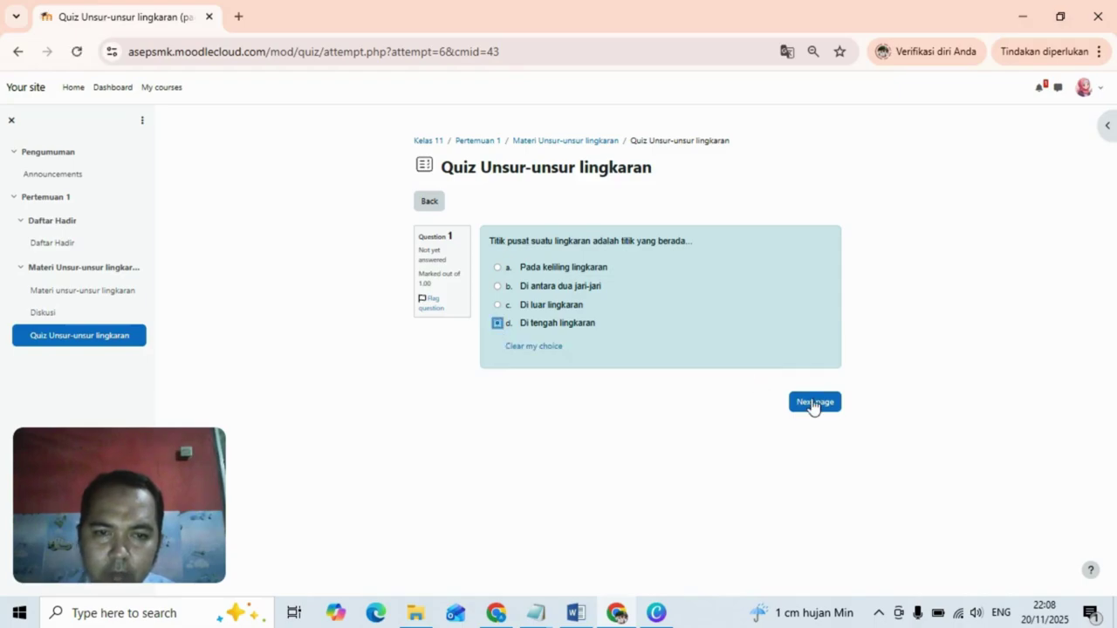
left_click(815, 402)
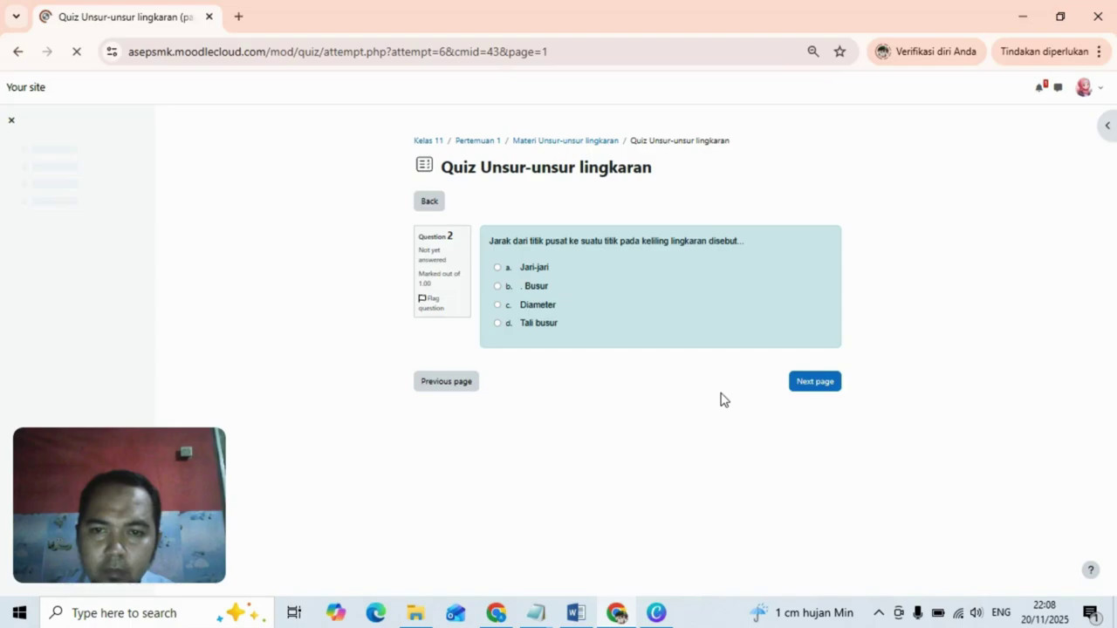
left_click(497, 304)
left_click(816, 385)
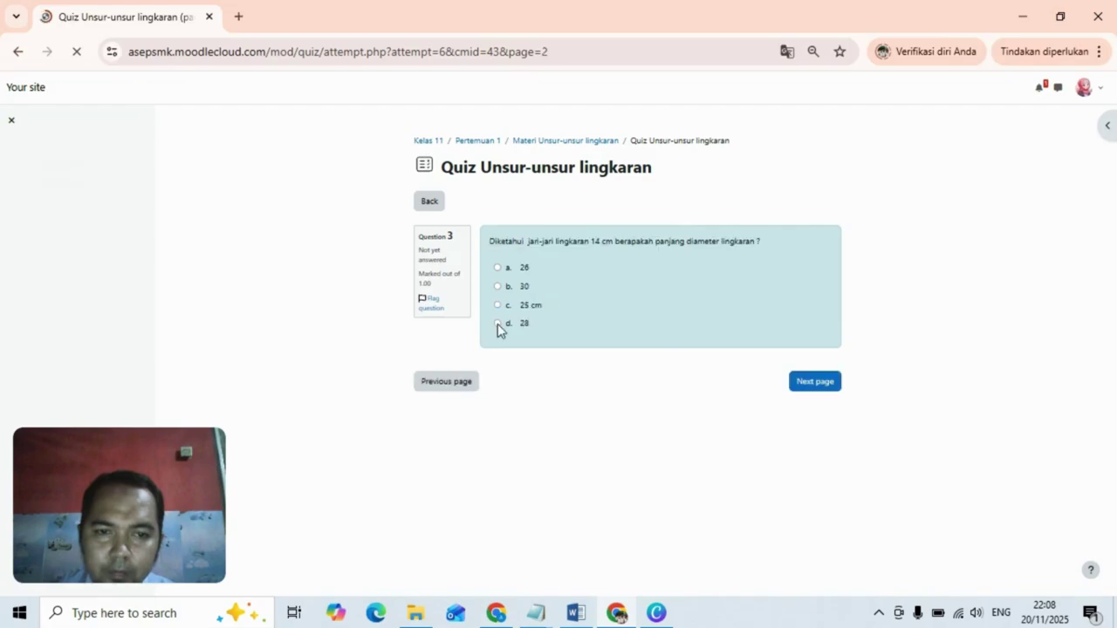
Answer question 3 with 28, question 4 with 44 cm and question 5 with 154 cm.
left_click(498, 323)
left_click(811, 388)
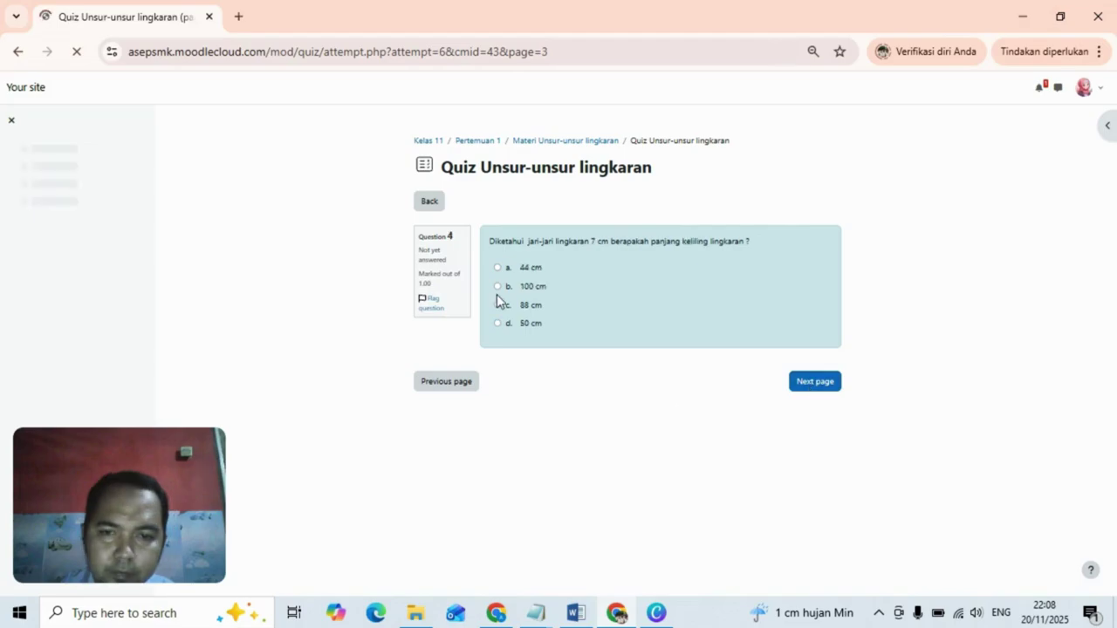
left_click(497, 268)
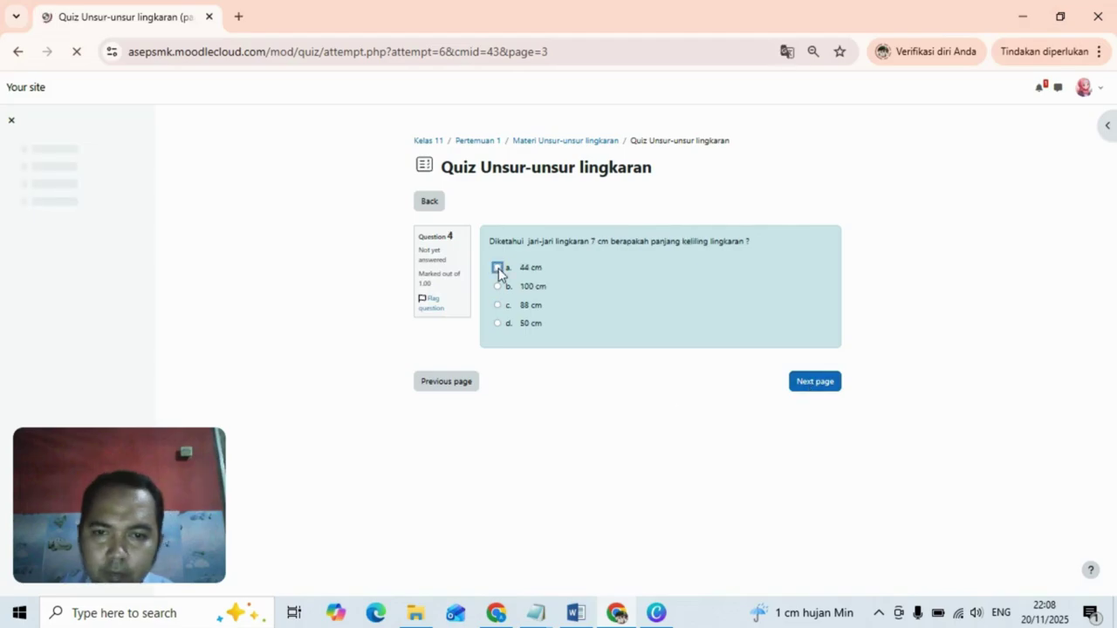
left_click(814, 386)
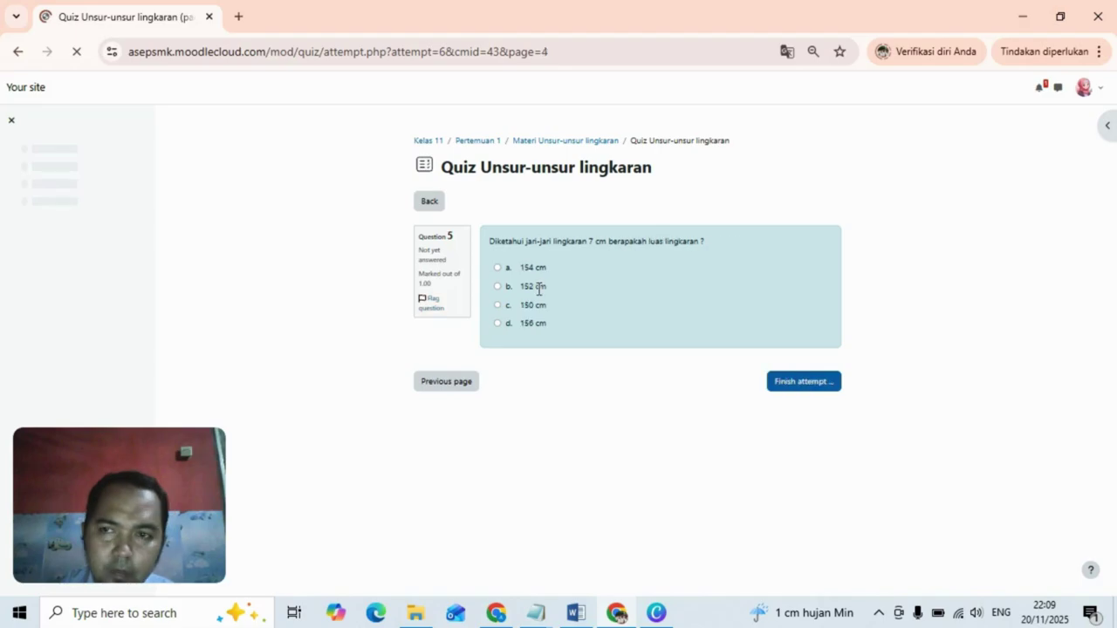
left_click(497, 267)
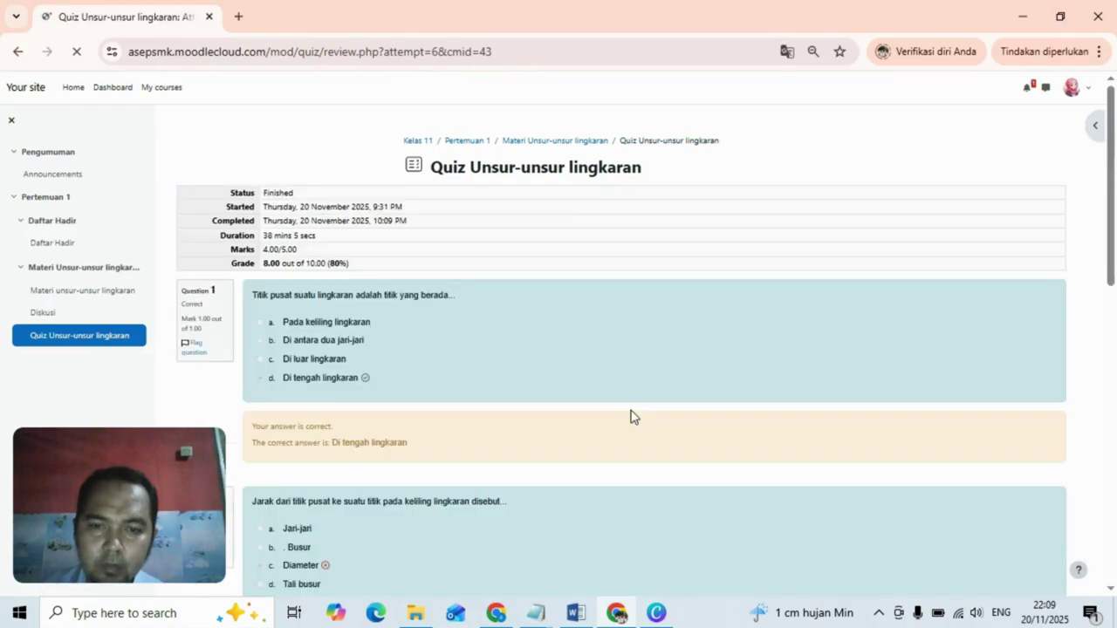
Scroll through the quiz review to check each question's result, then return to the top.
left_click_drag(1115, 178, 1116, 257)
scroll(539, 214, "down", 2)
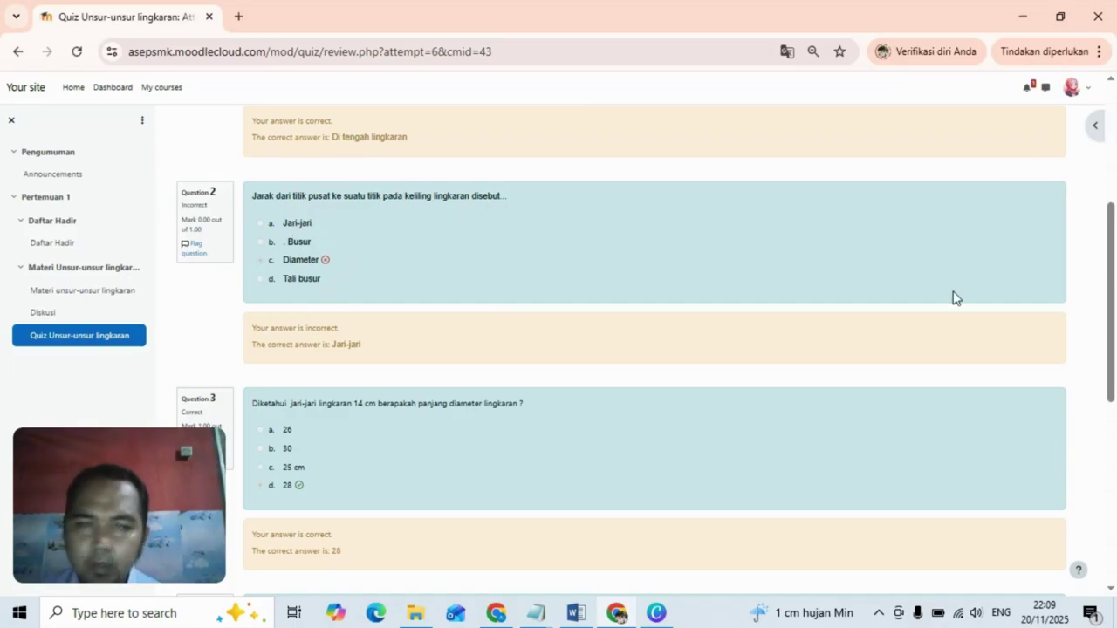
left_click_drag(1114, 305, 1114, 486)
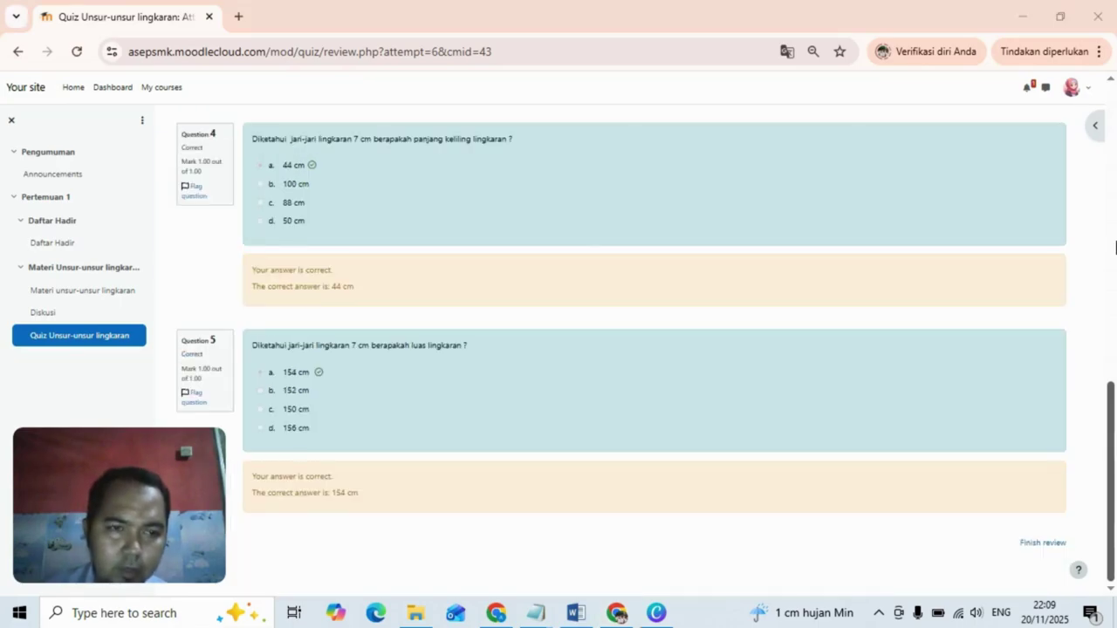
left_click_drag(1114, 399, 1114, 96)
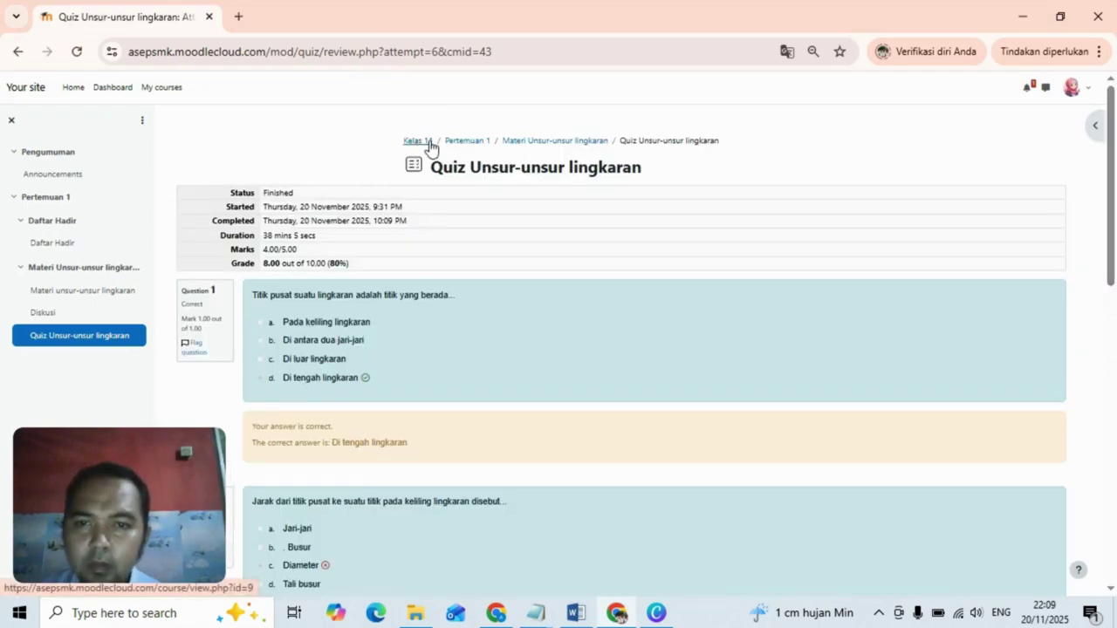
Go via Pertemuan 1 and Kelas 11 to the course grades report showing the 8.00 quiz grade.
left_click(467, 142)
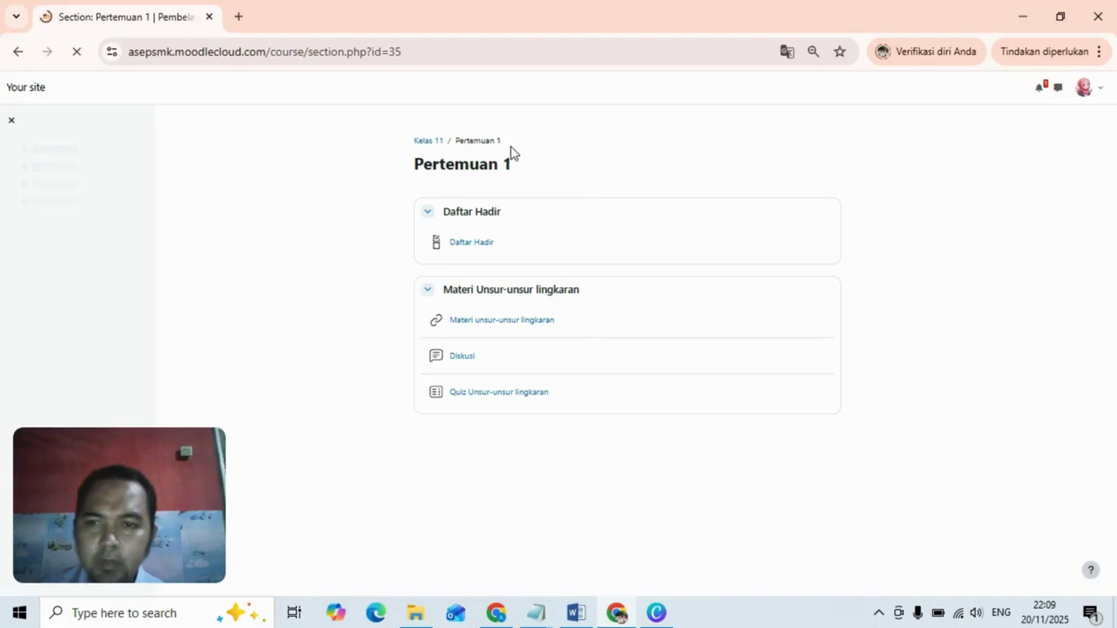
left_click(424, 144)
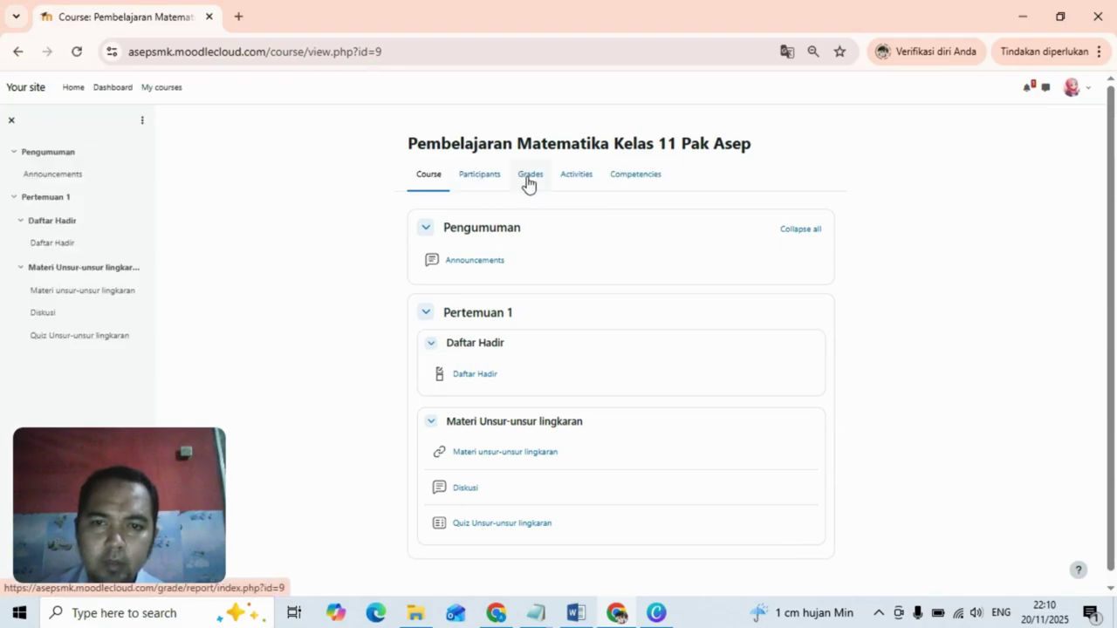
left_click(530, 178)
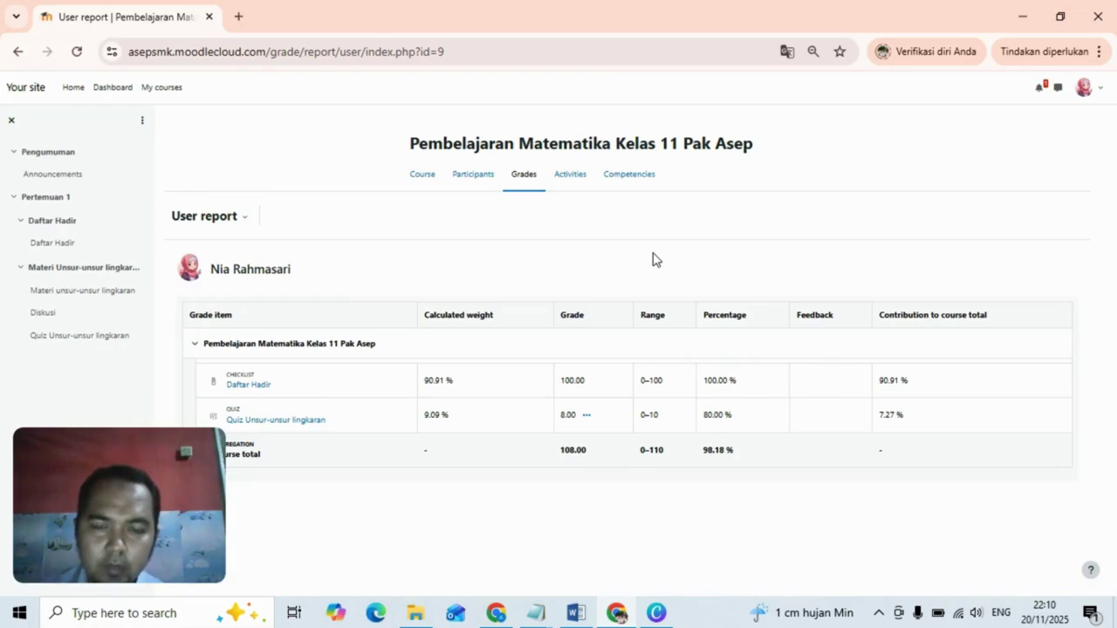
left_click(496, 615)
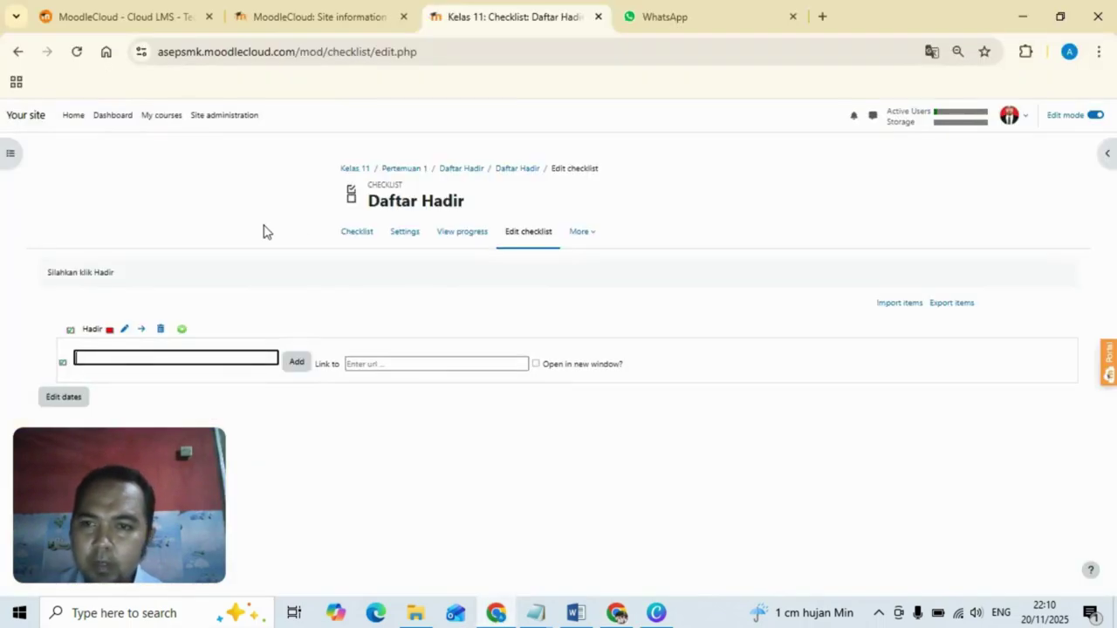
Open the Kelas 11 course page and scroll down to Daftar Hadir and the circle-material section.
left_click(356, 170)
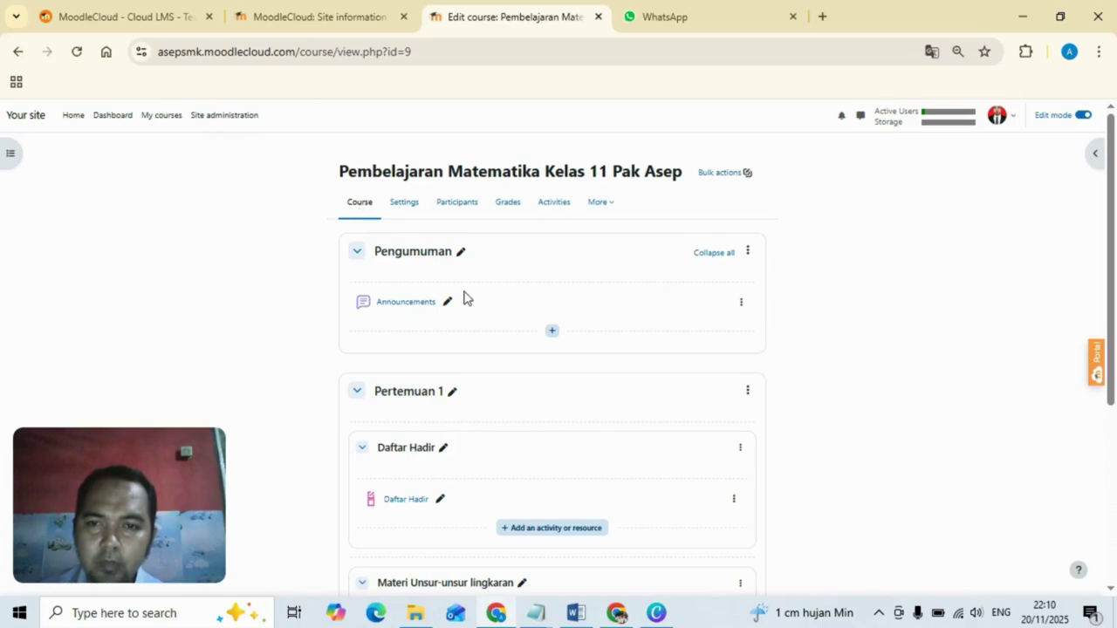
left_click_drag(1114, 229, 1115, 401)
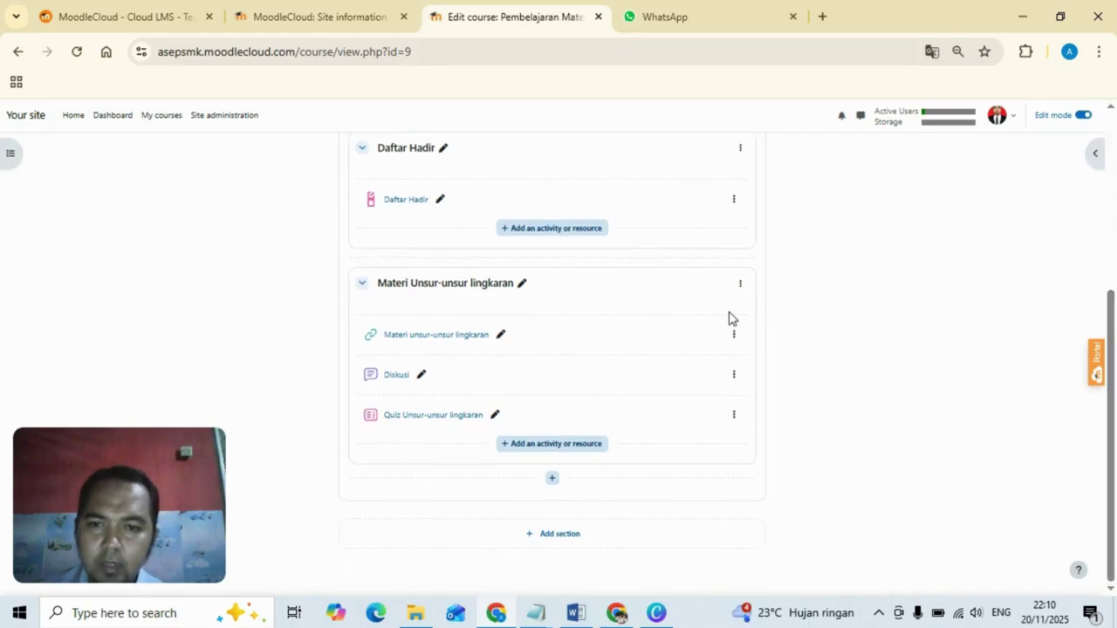
Open Diskusi and post 'good, pelajari materi dengan lebih baik lagi' under the first student's post.
left_click(393, 383)
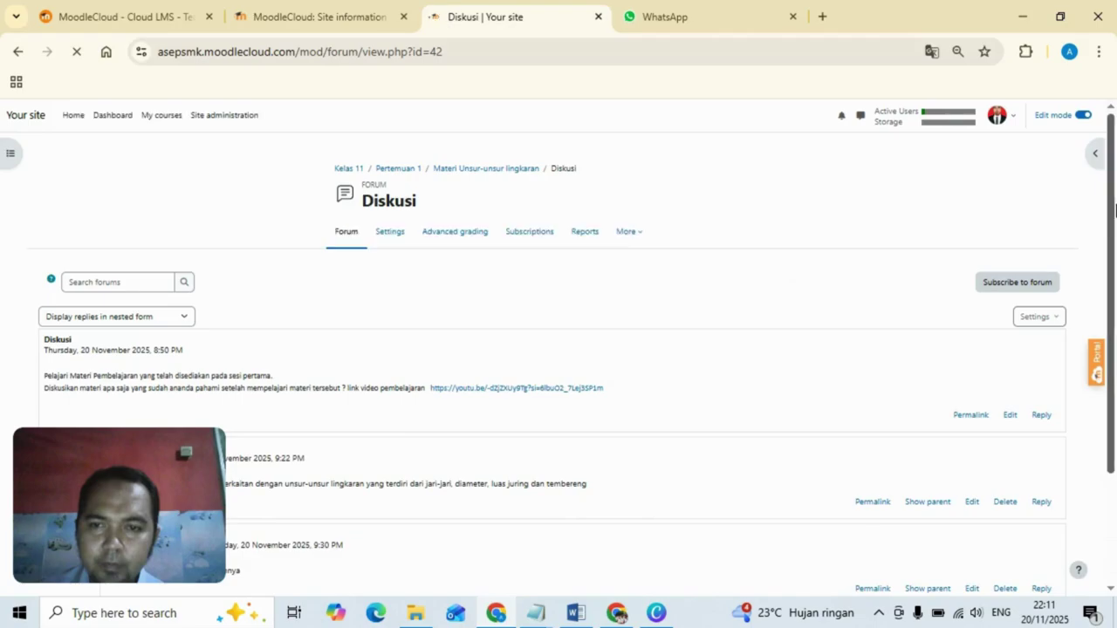
scroll(1115, 207, "down", 2)
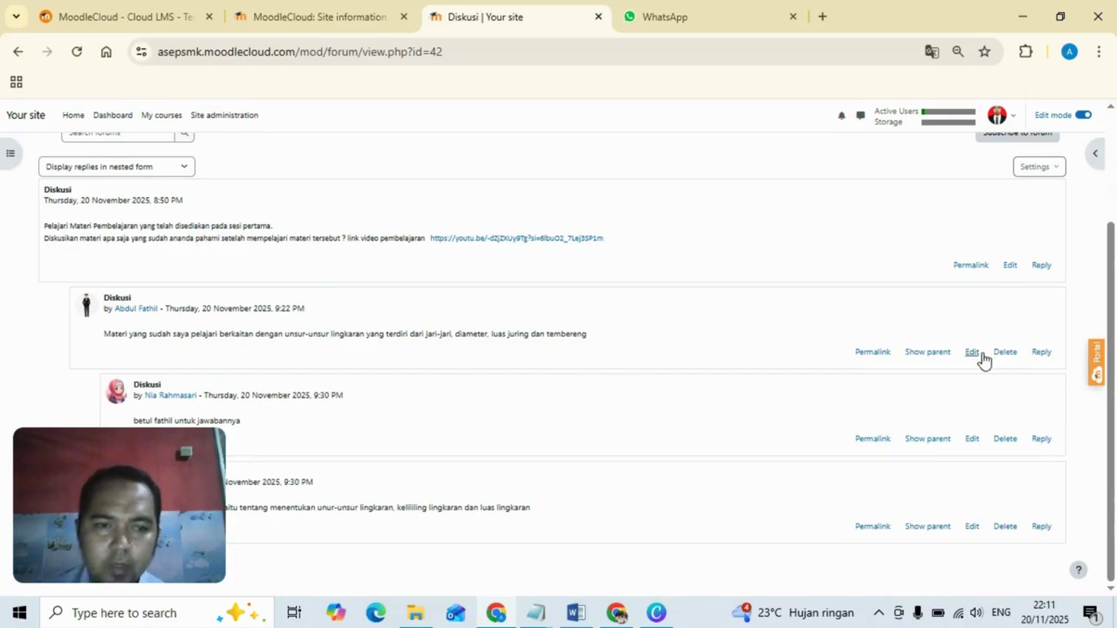
left_click(1040, 354)
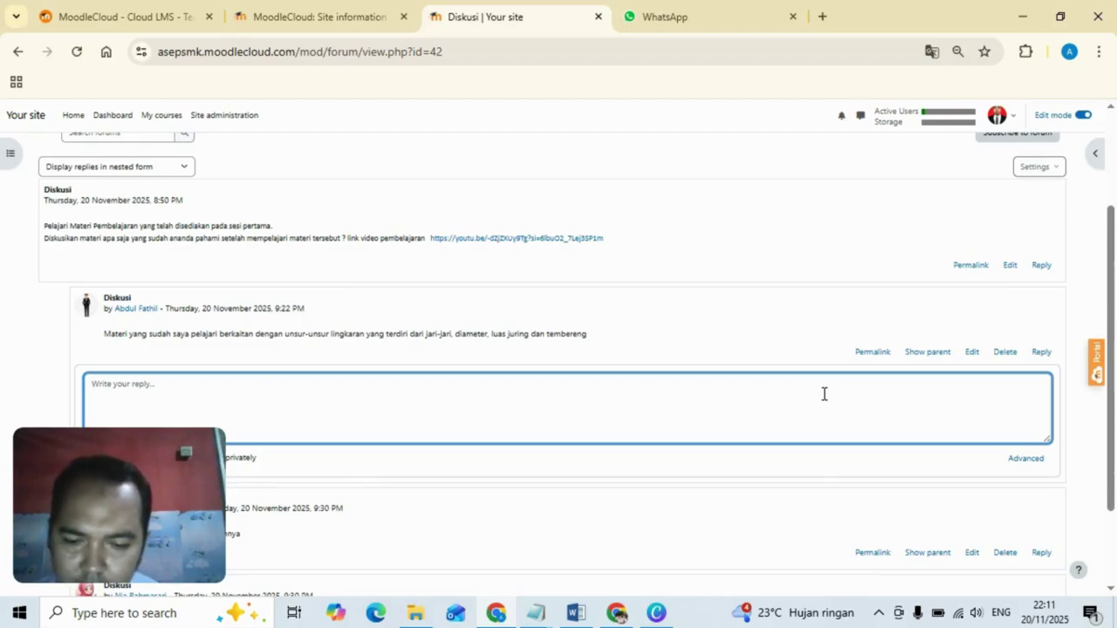
type("good")
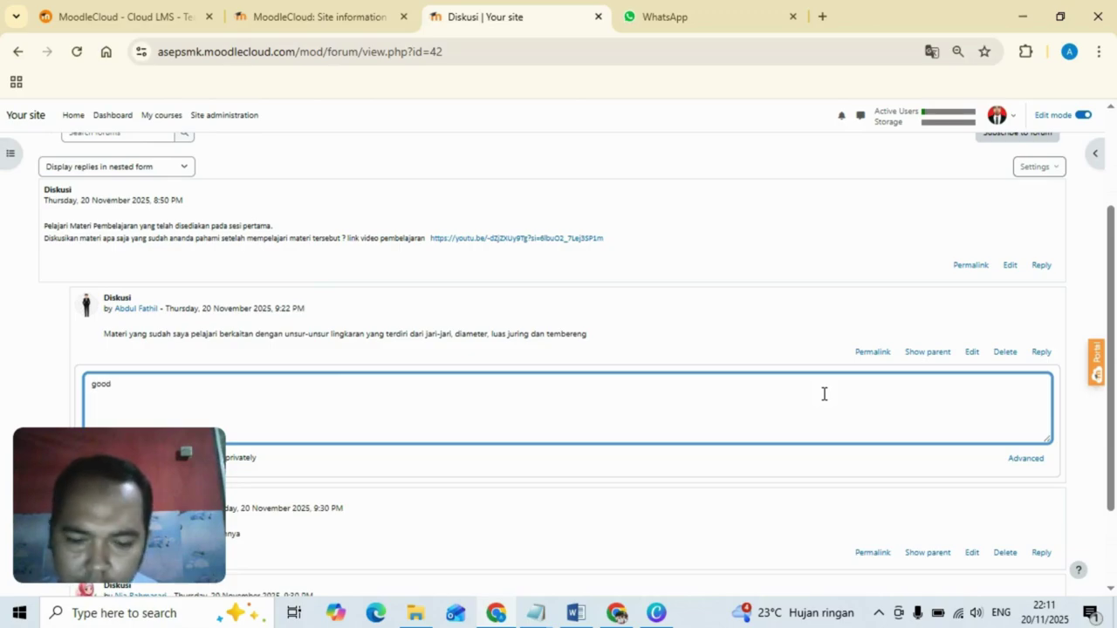
type(", pelja")
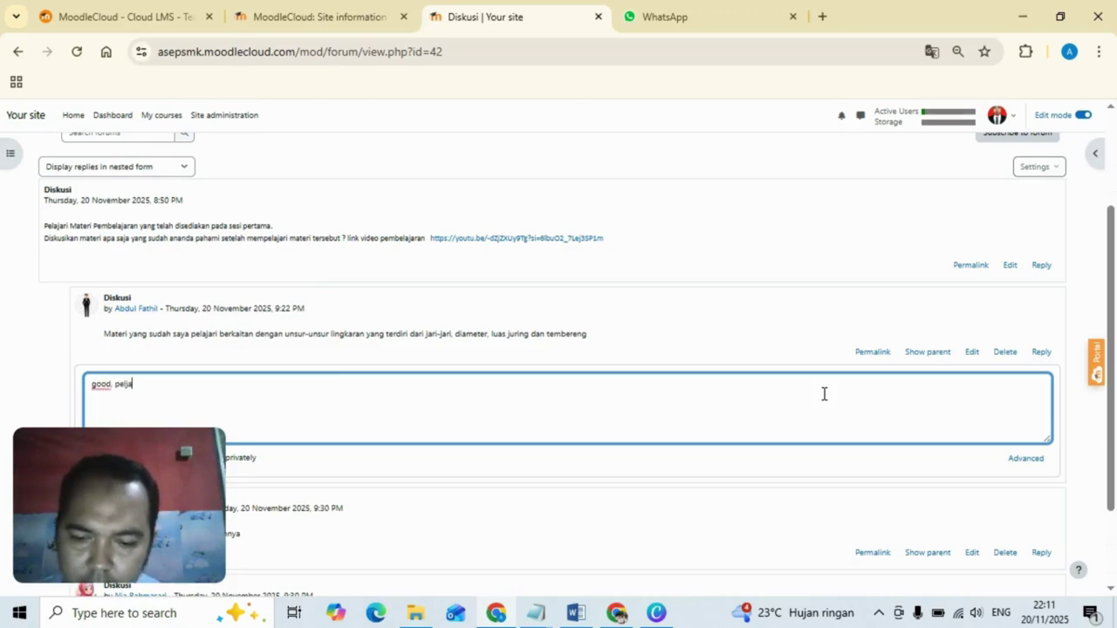
type("rla")
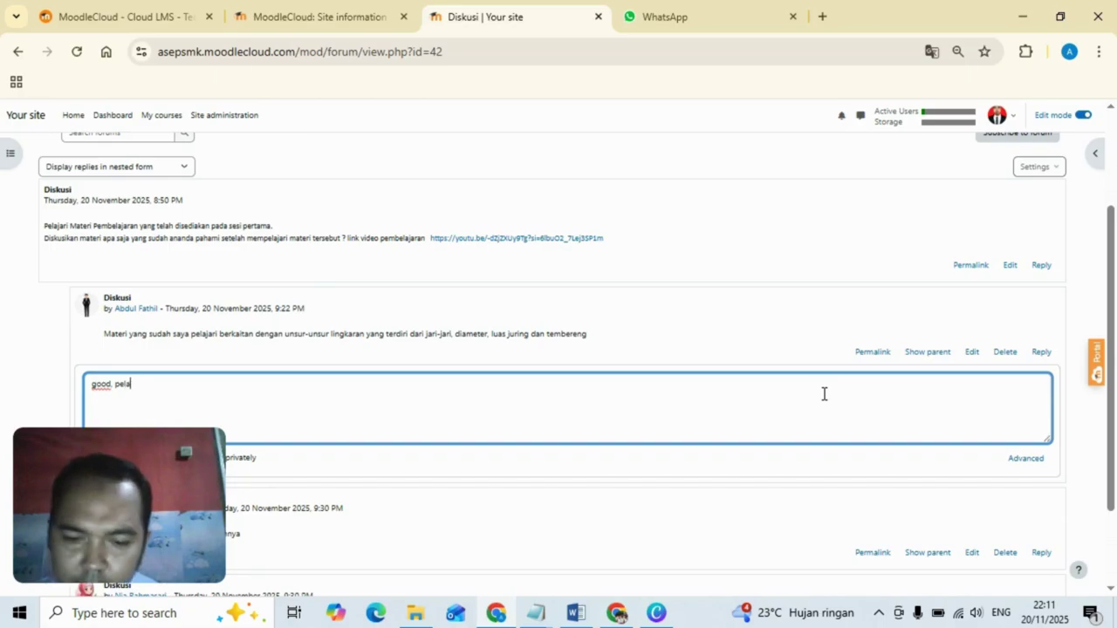
type("jari materi ")
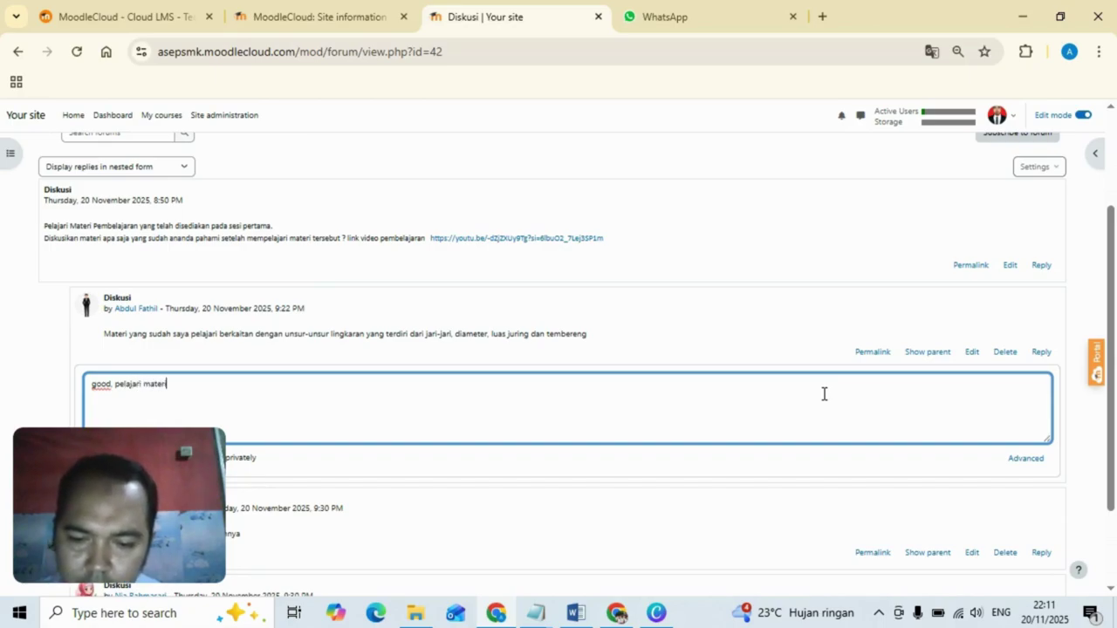
type("dengan ")
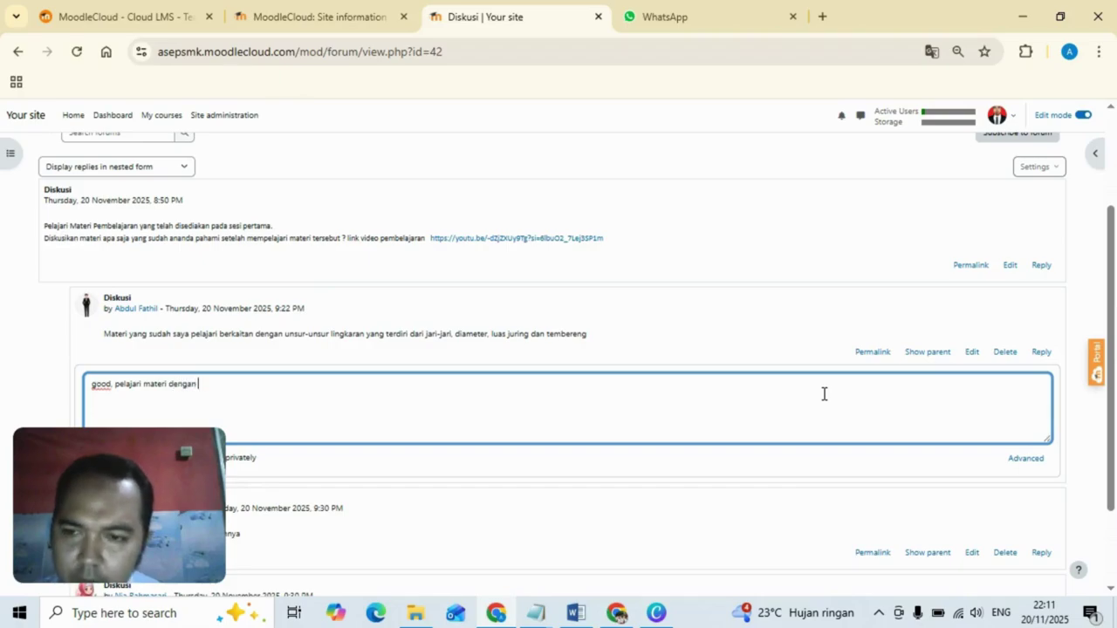
type("lebih ba")
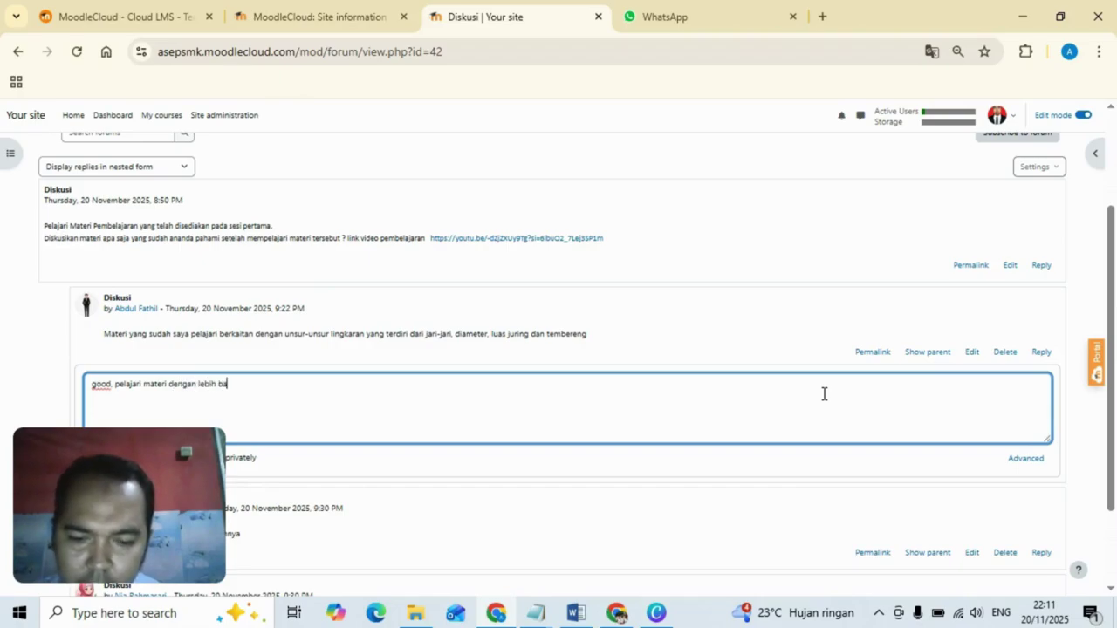
type("ik lagi")
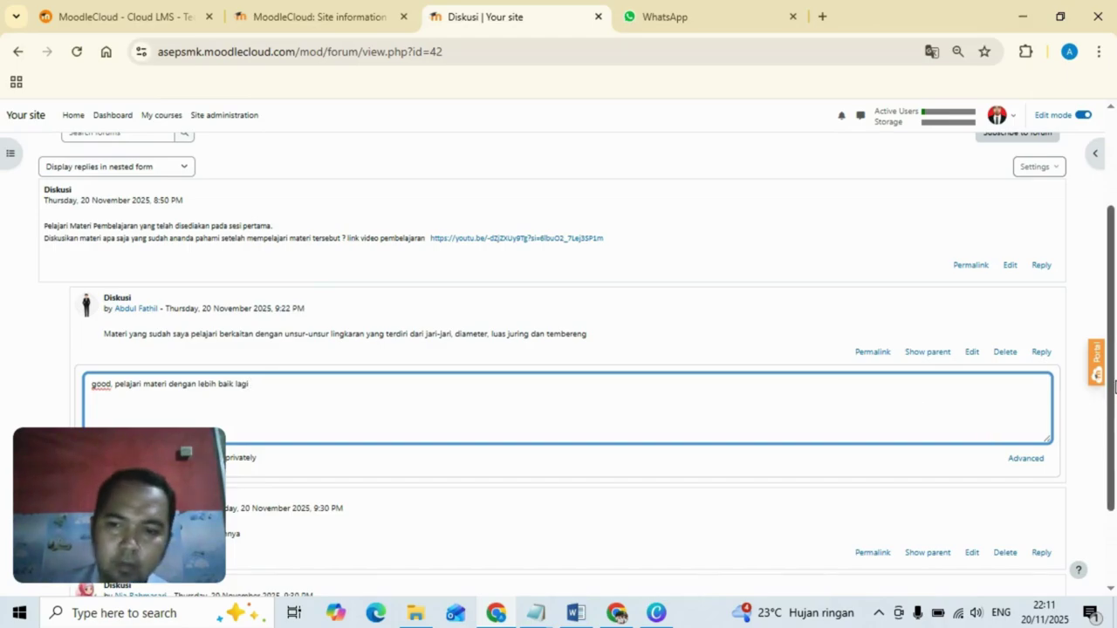
scroll(1114, 387, "down", 1)
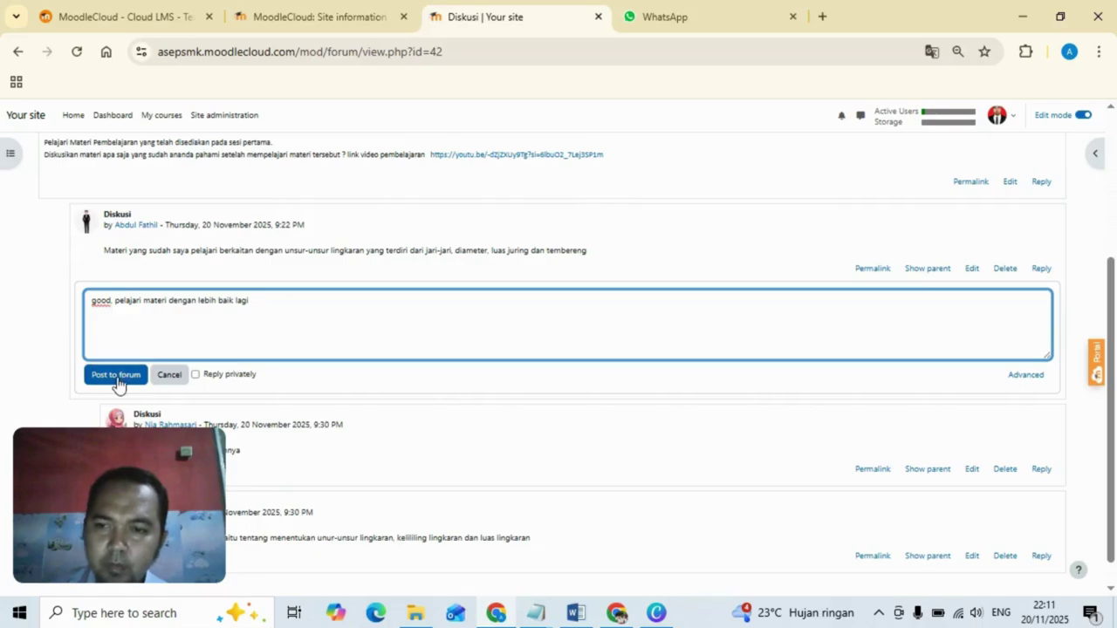
left_click(117, 379)
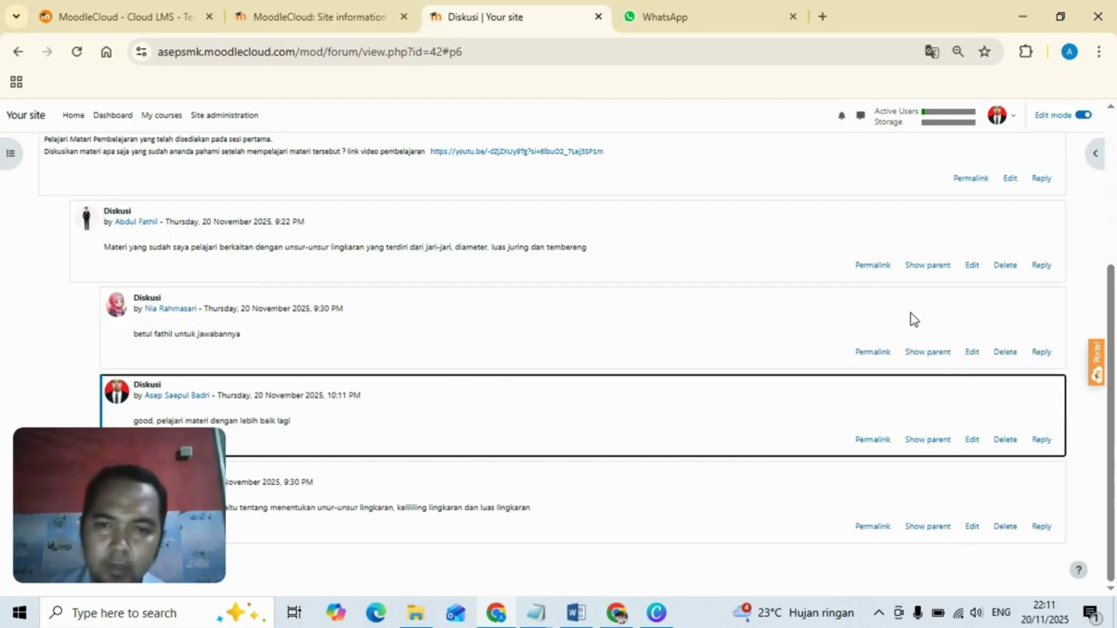
Post a reply to the second student's post thanking her by name for her input.
left_click(1041, 353)
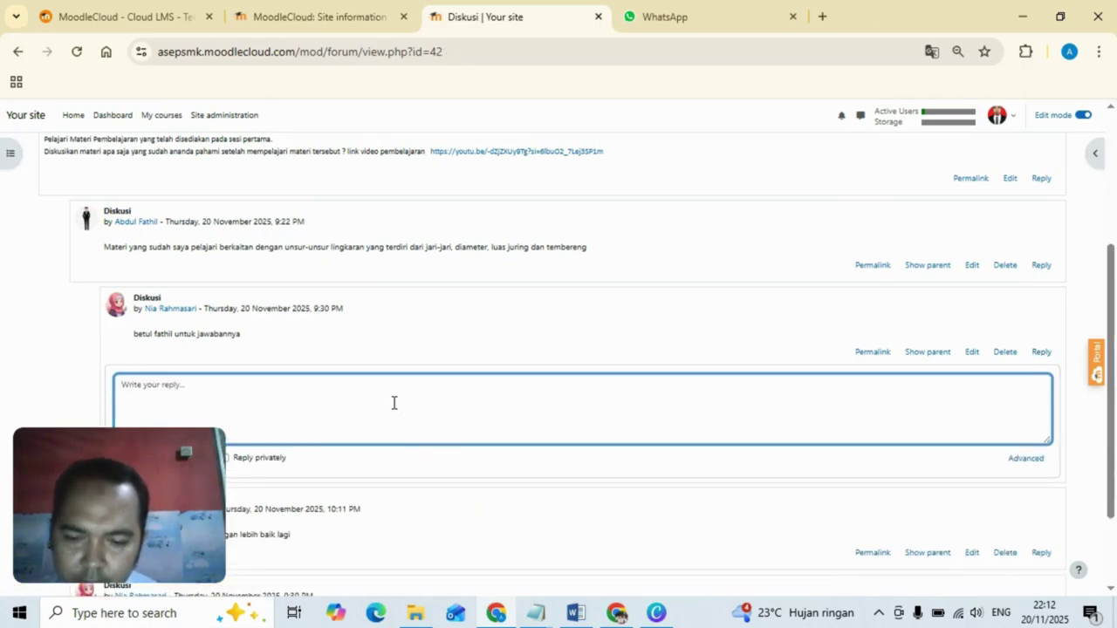
type("Bagus nia")
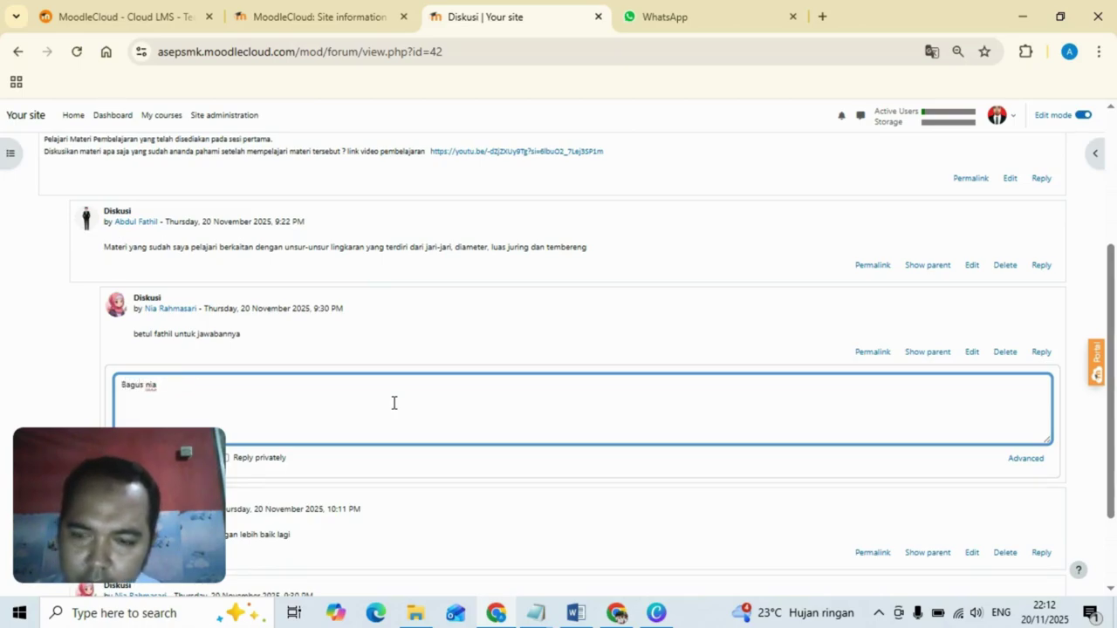
key("BackSpace")
key("BackSpace")
key("BackSpace")
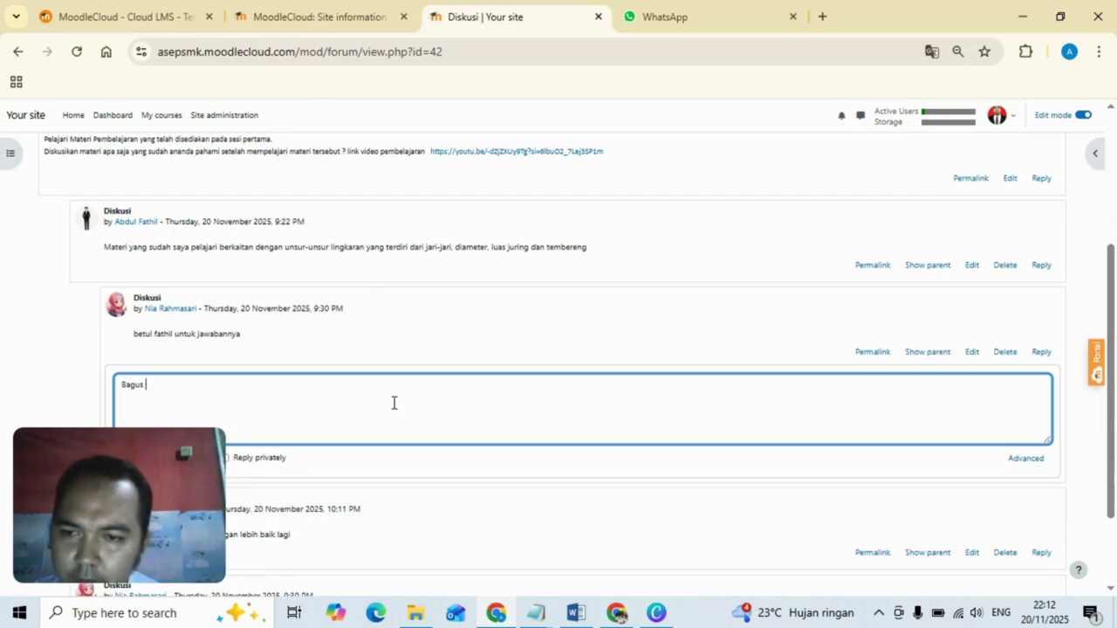
key("BackSpace")
key("BackSpace")
key("BackSpace")
type("g")
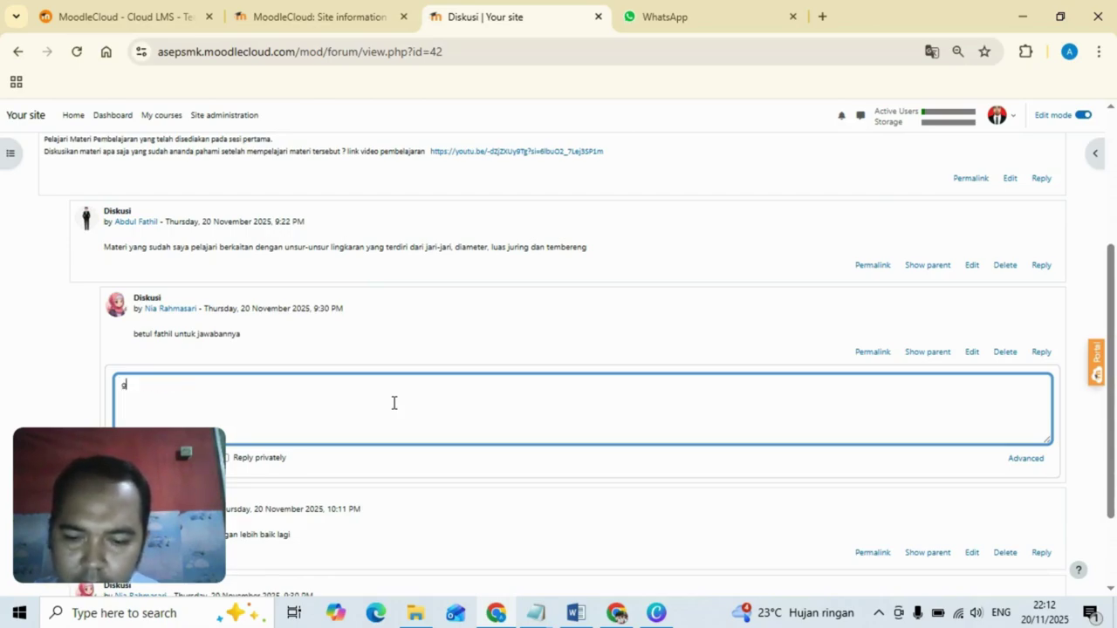
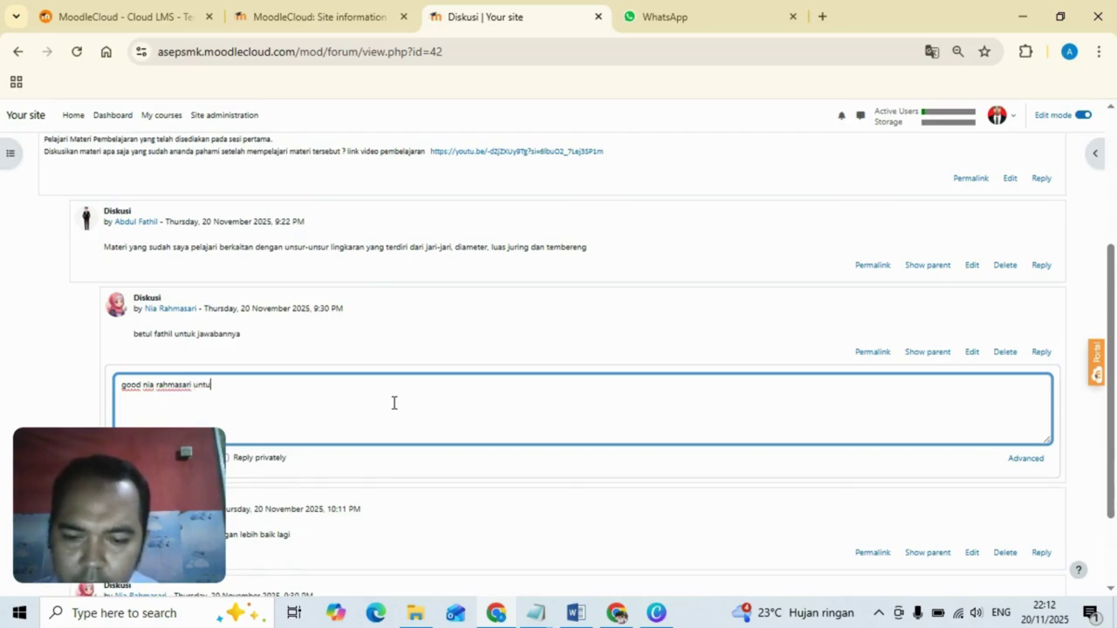
type("k masukannya")
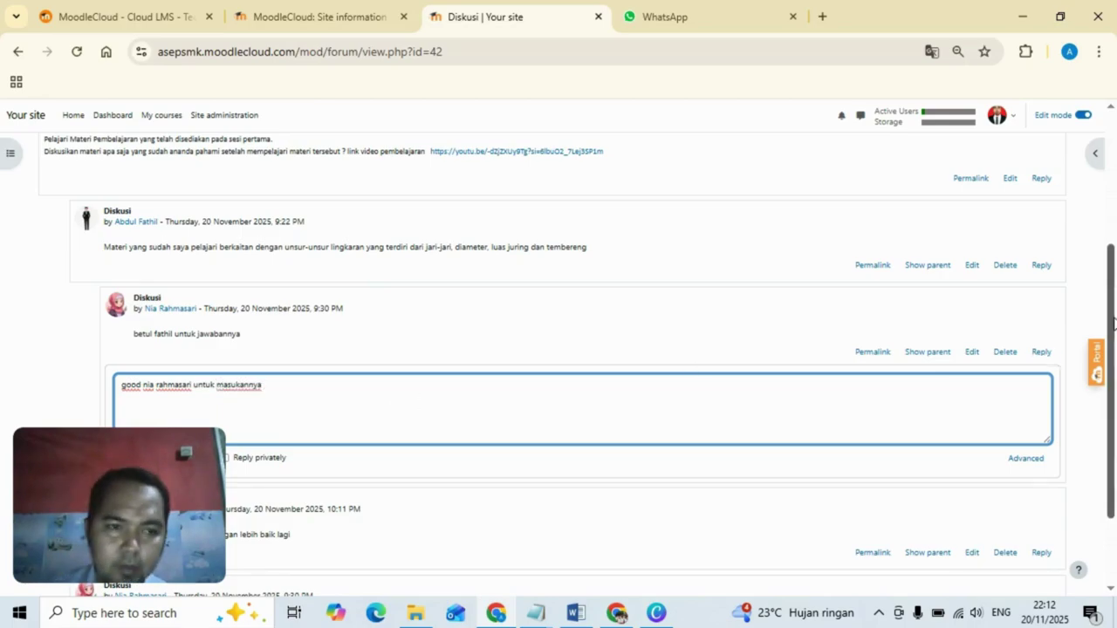
scroll(697, 373, "down", 2)
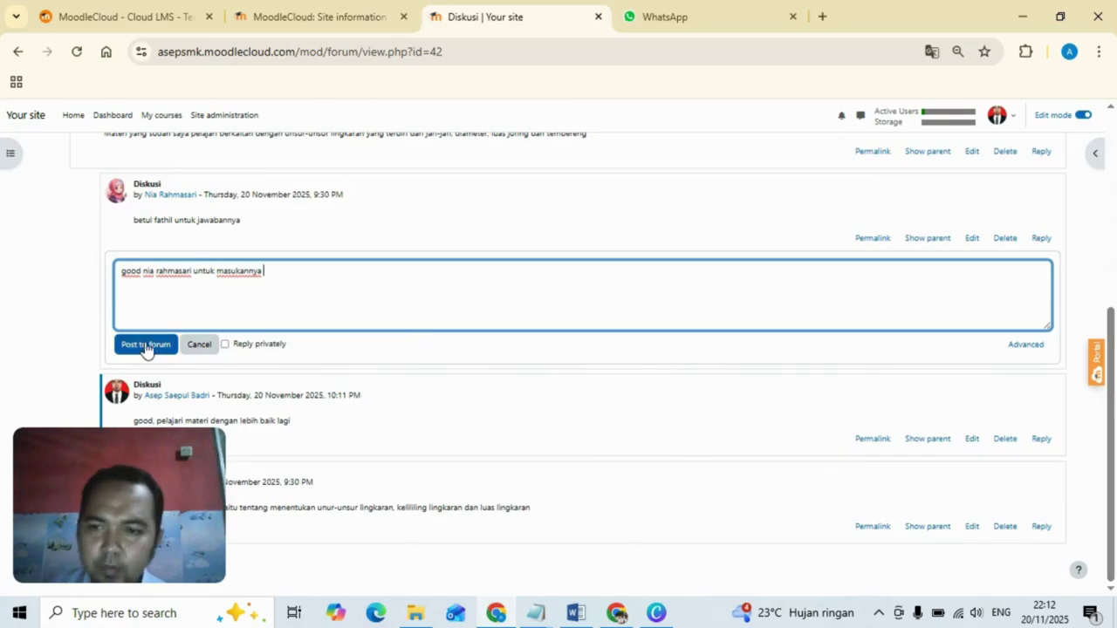
left_click(145, 345)
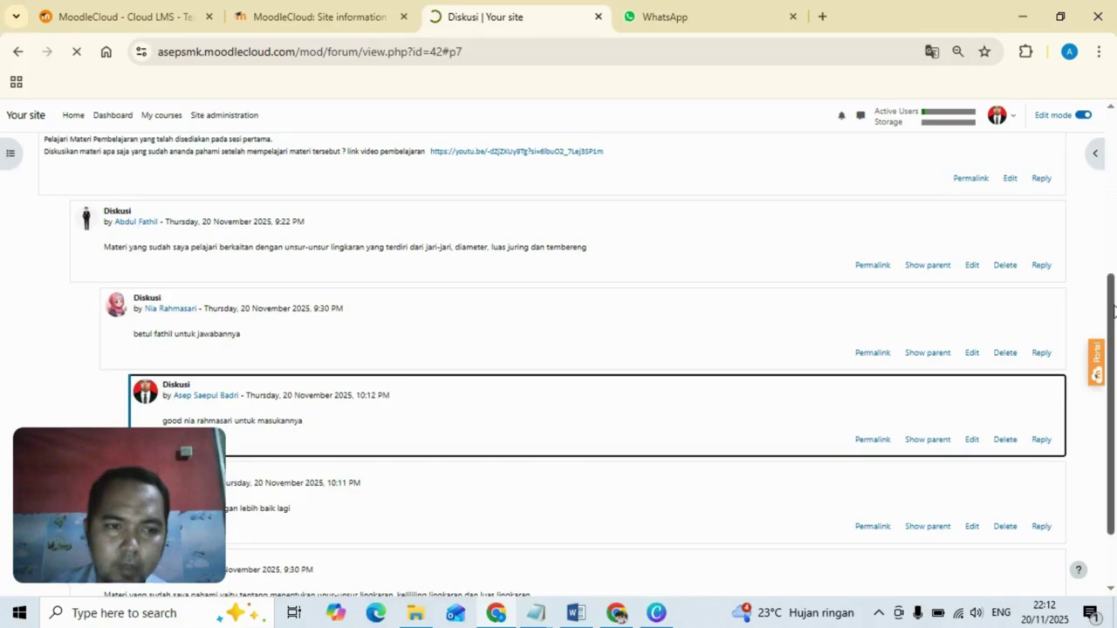
scroll(1113, 311, "down", 1)
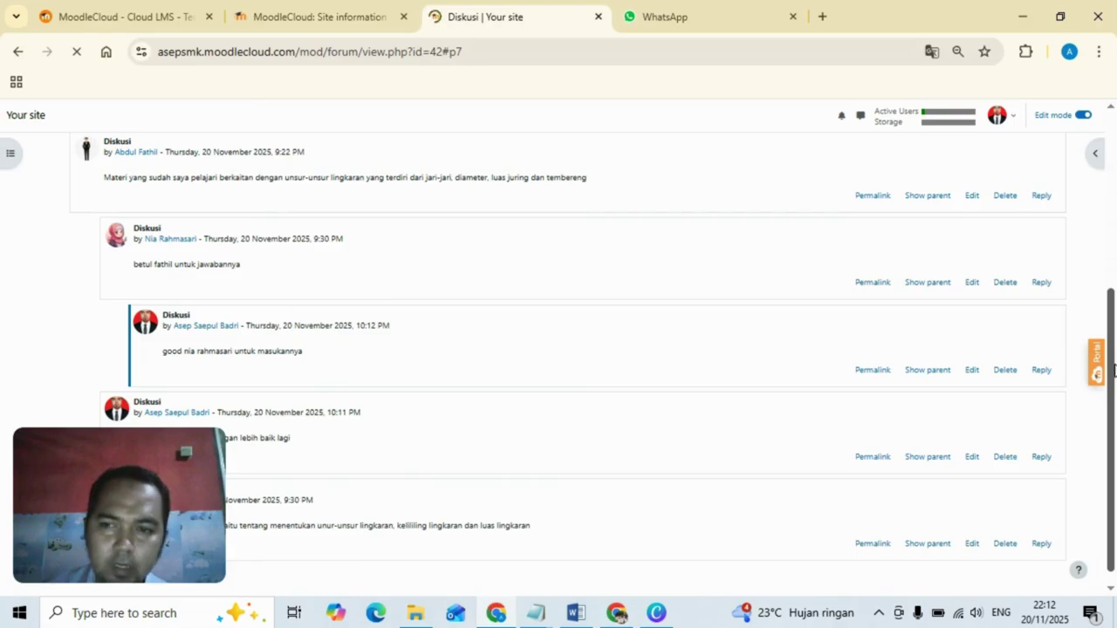
scroll(1114, 384, "down", 1)
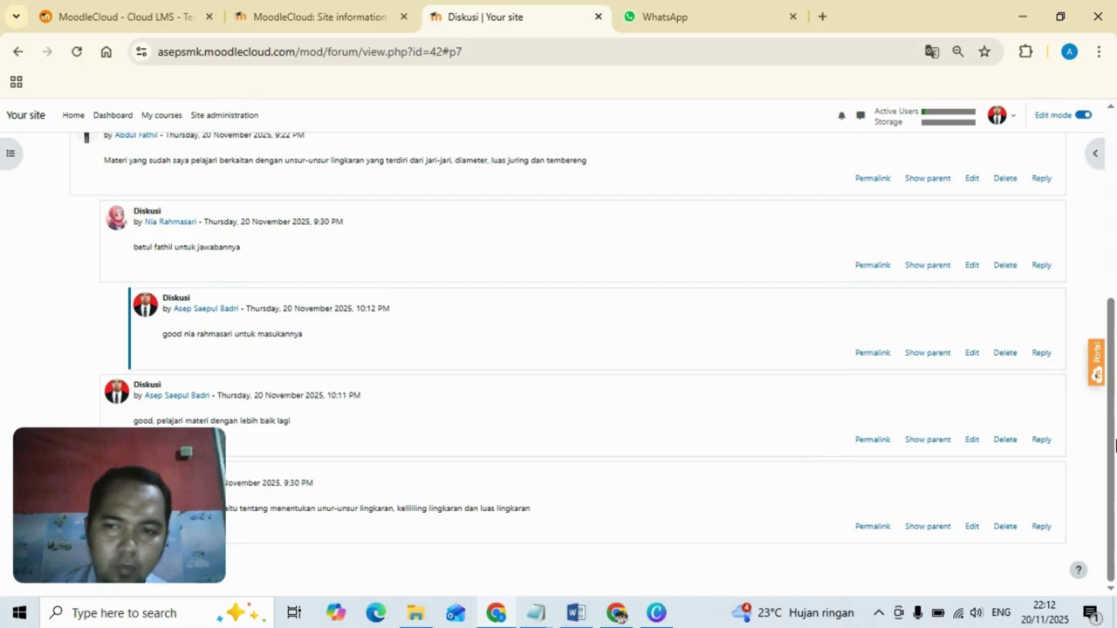
scroll(1113, 410, "up", 3)
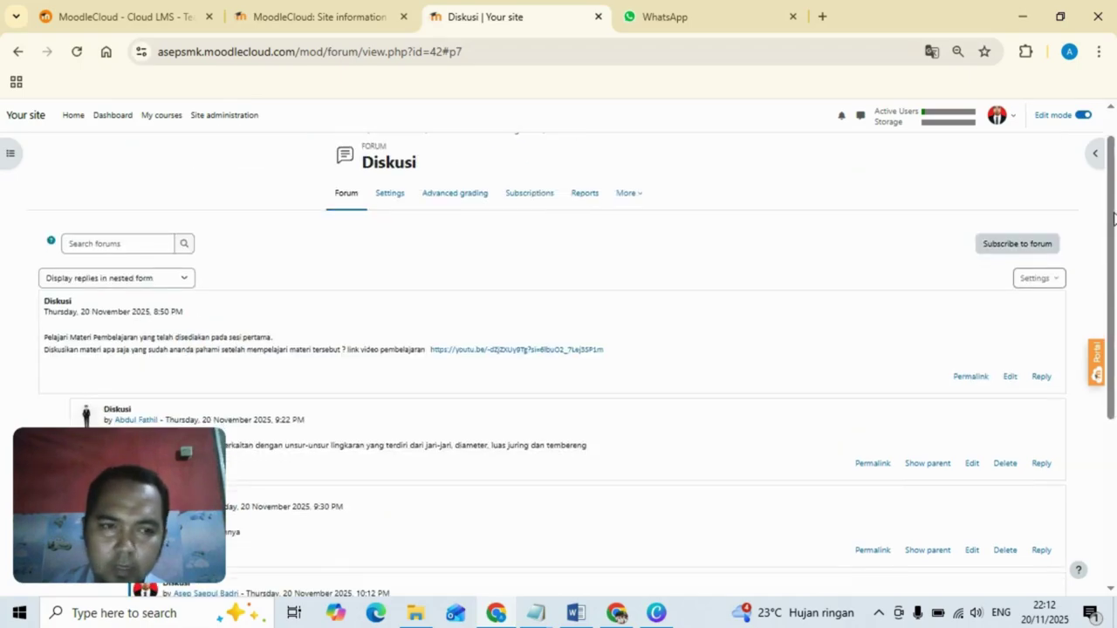
scroll(1114, 403, "down", 3)
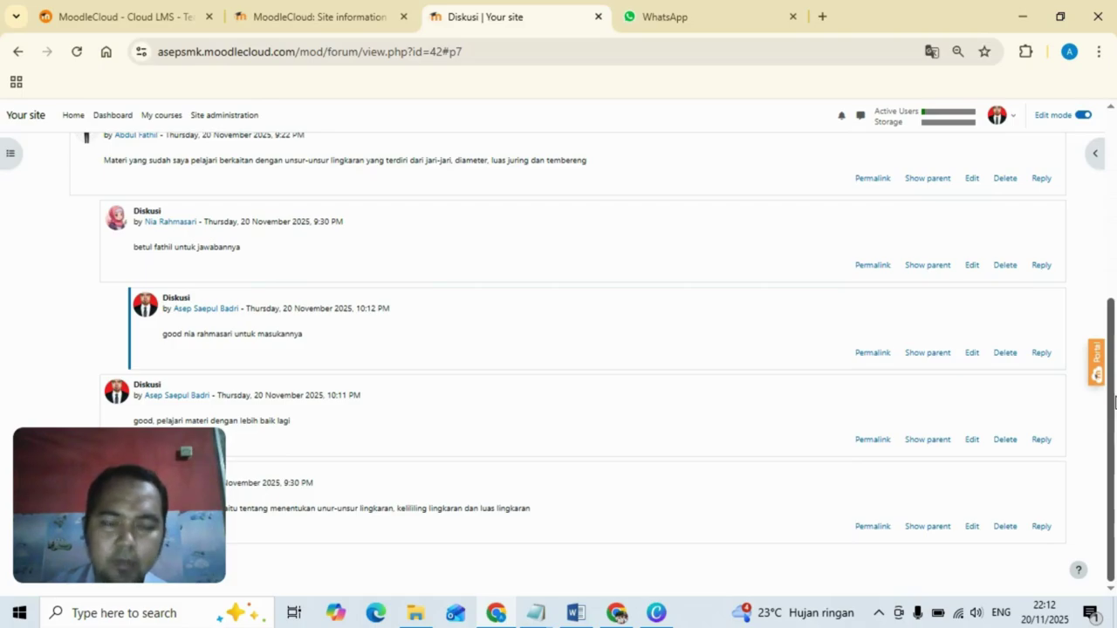
scroll(1114, 401, "up", 5)
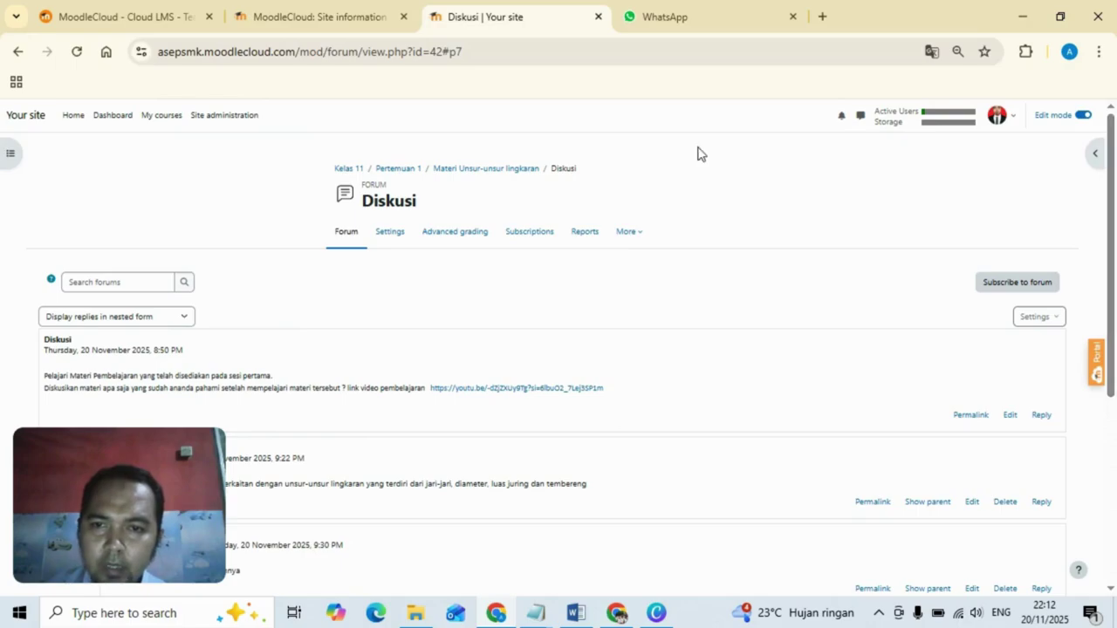
Open the Kelas 11 grader report and finish its tour to see both students' 108.00 totals.
left_click(354, 173)
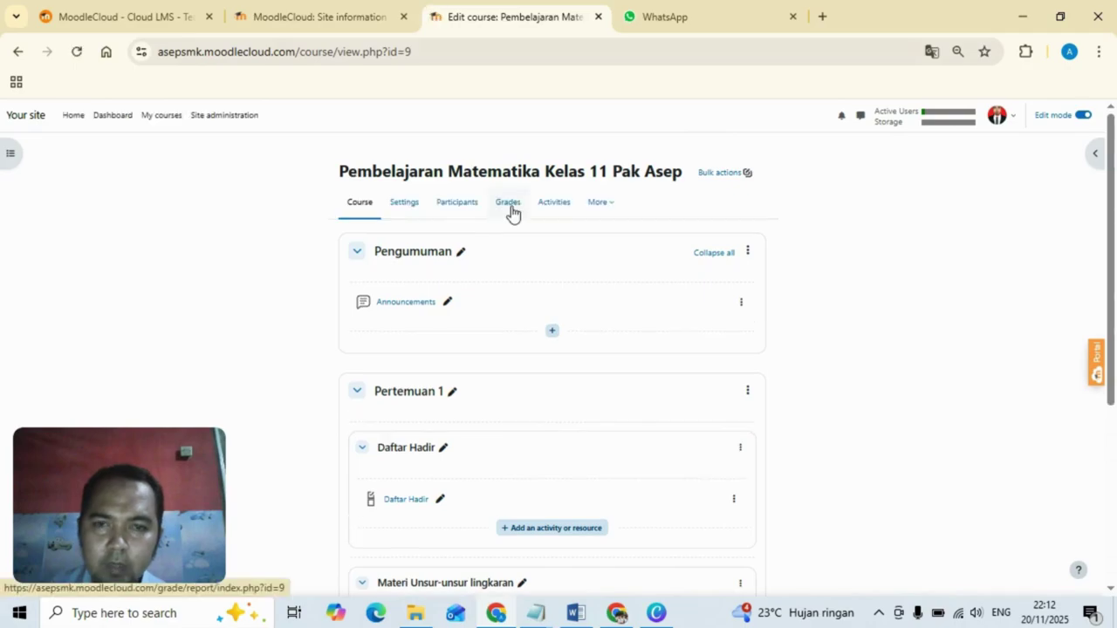
left_click(509, 204)
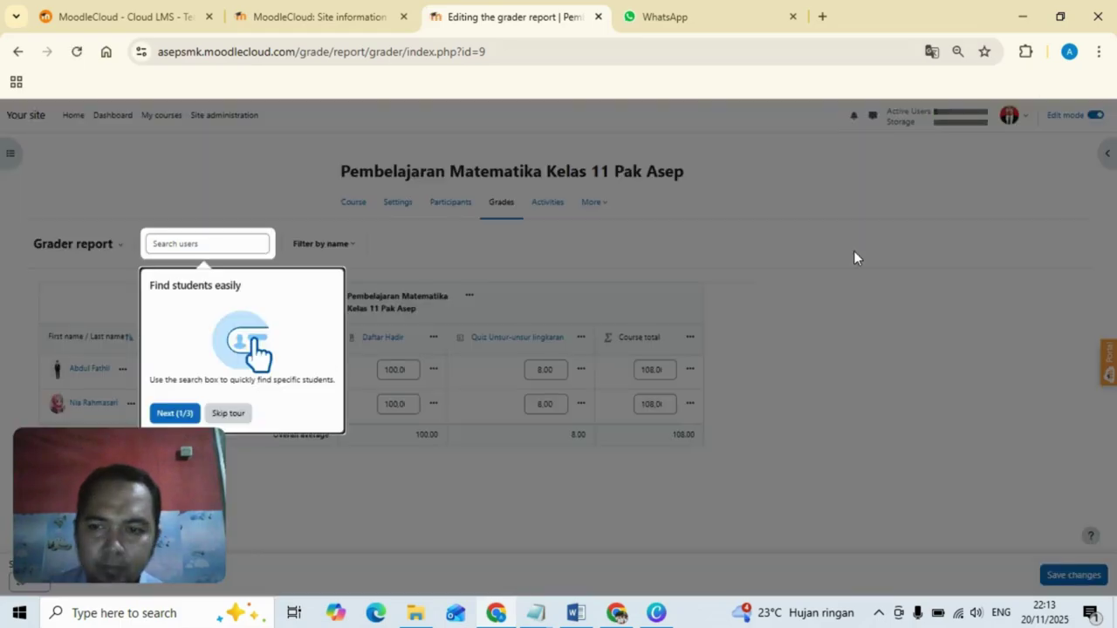
left_click(175, 413)
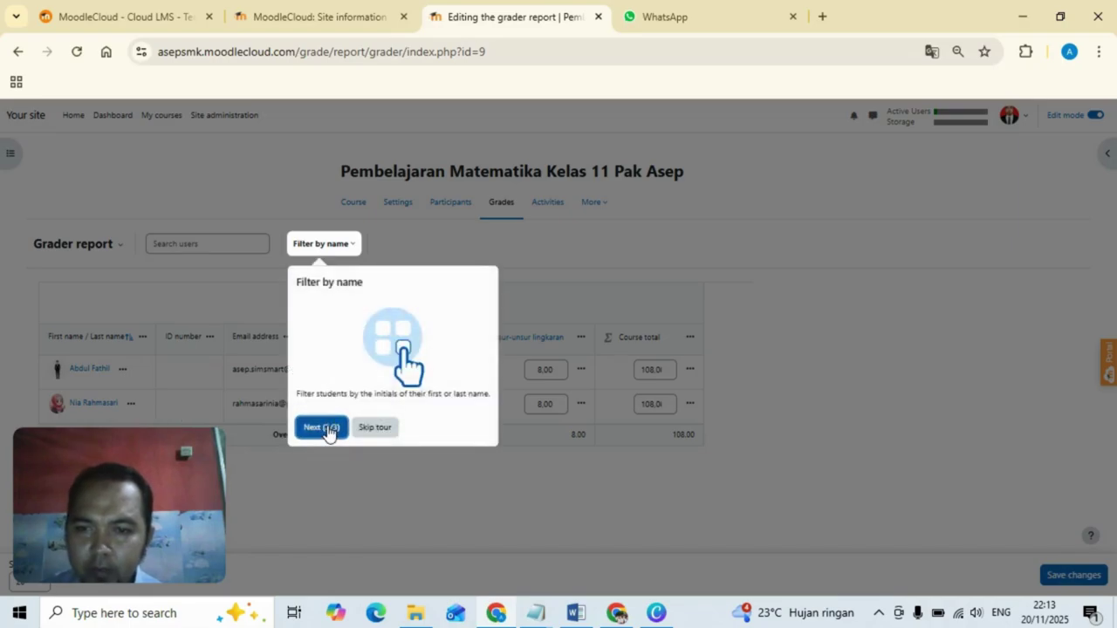
left_click(328, 427)
left_click(454, 545)
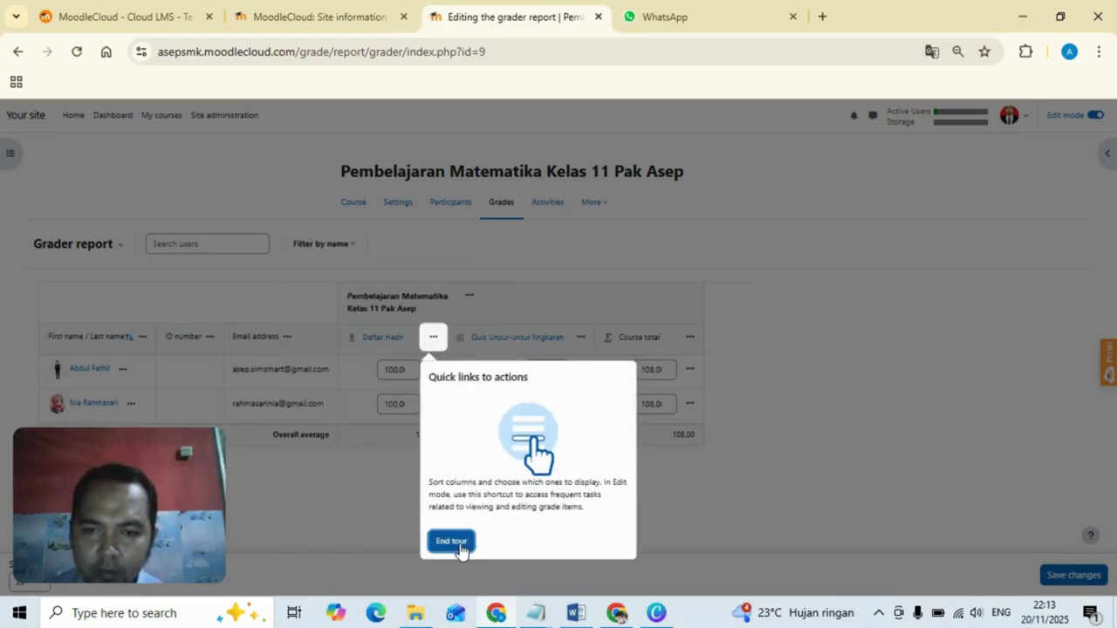